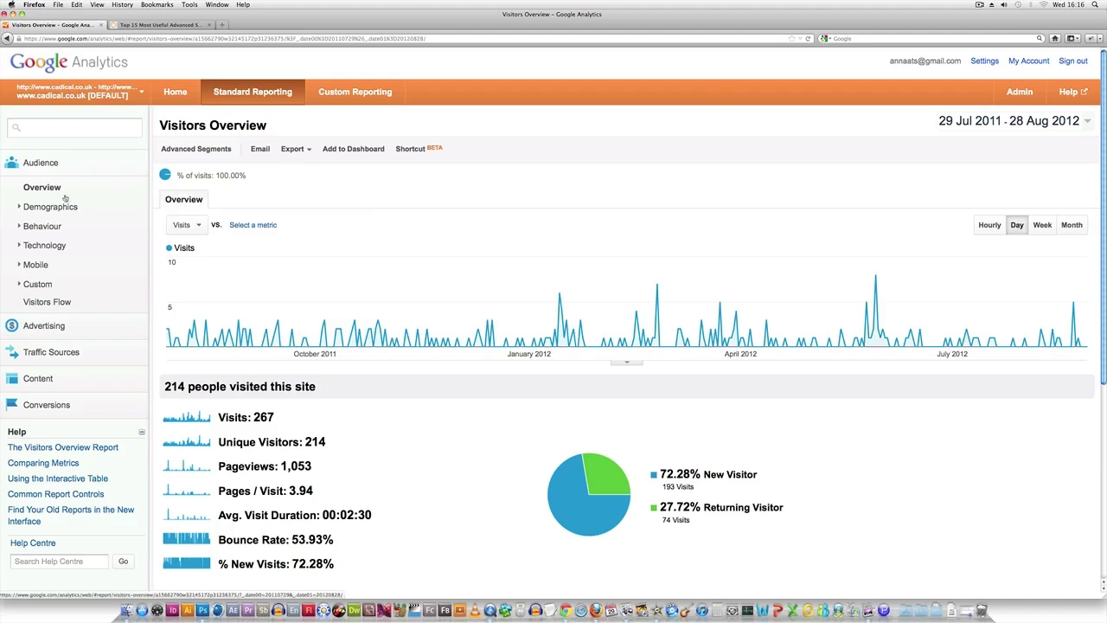
# Step: In Advanced Segments, tick the Non-paid Search Traffic, Direct Traffic and Referral Traffic default segments
pyautogui.click(215, 152)
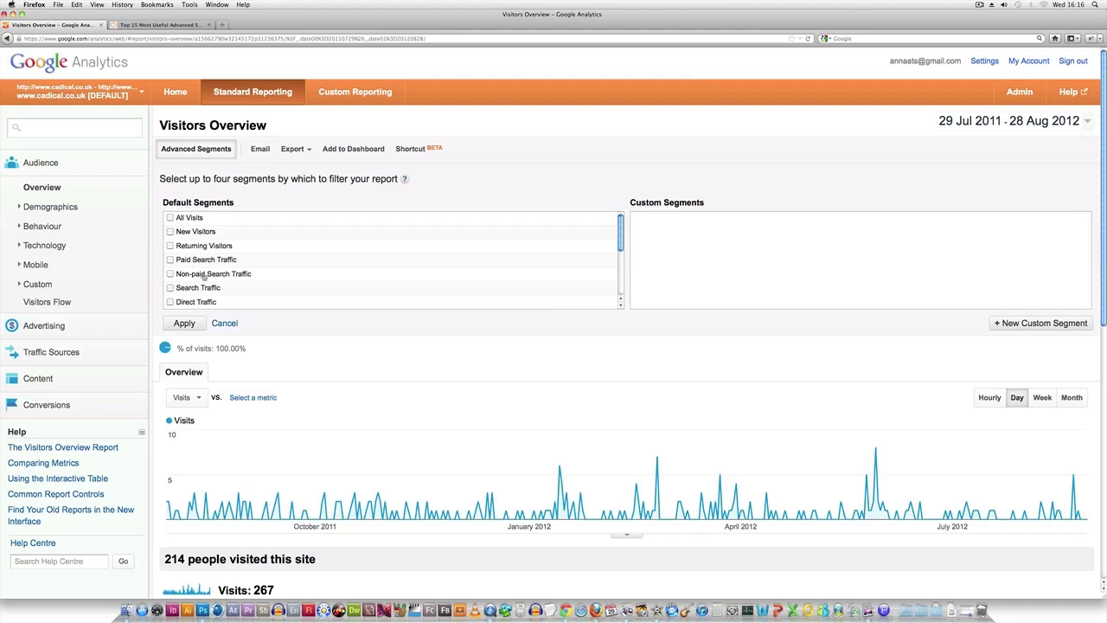
pyautogui.click(205, 275)
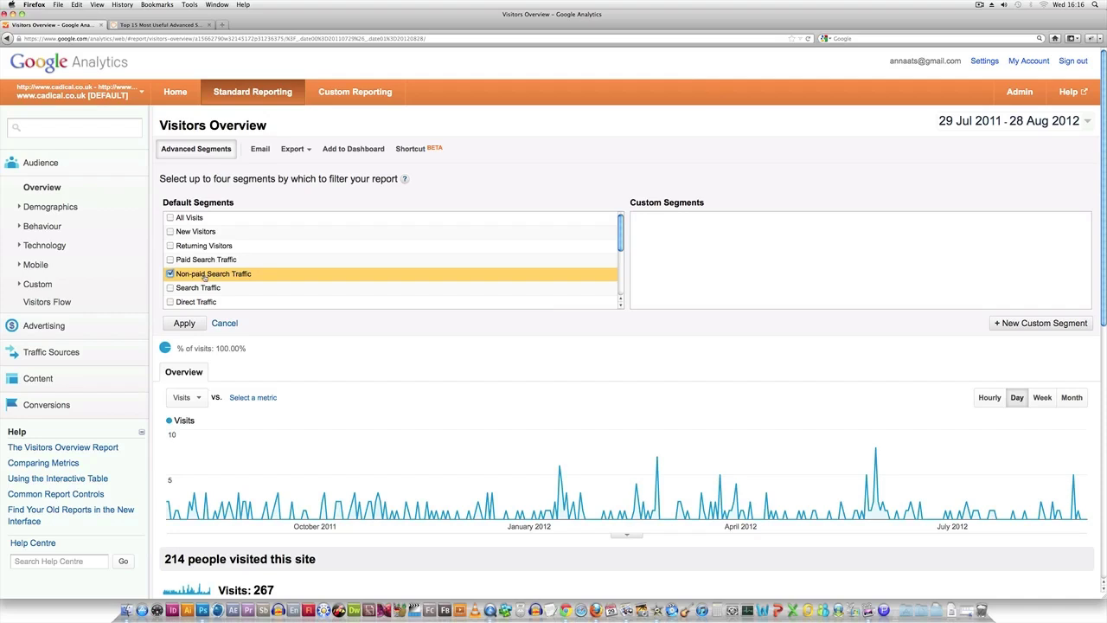
pyautogui.scroll(-1, 212, 278)
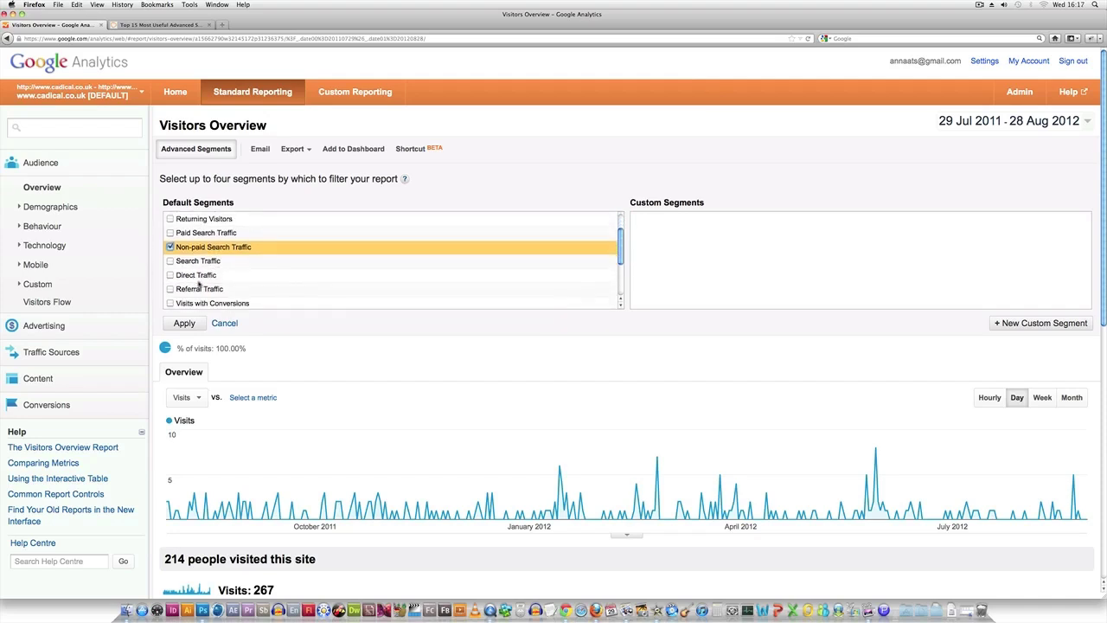
pyautogui.scroll(-1, 197, 281)
pyautogui.click(198, 275)
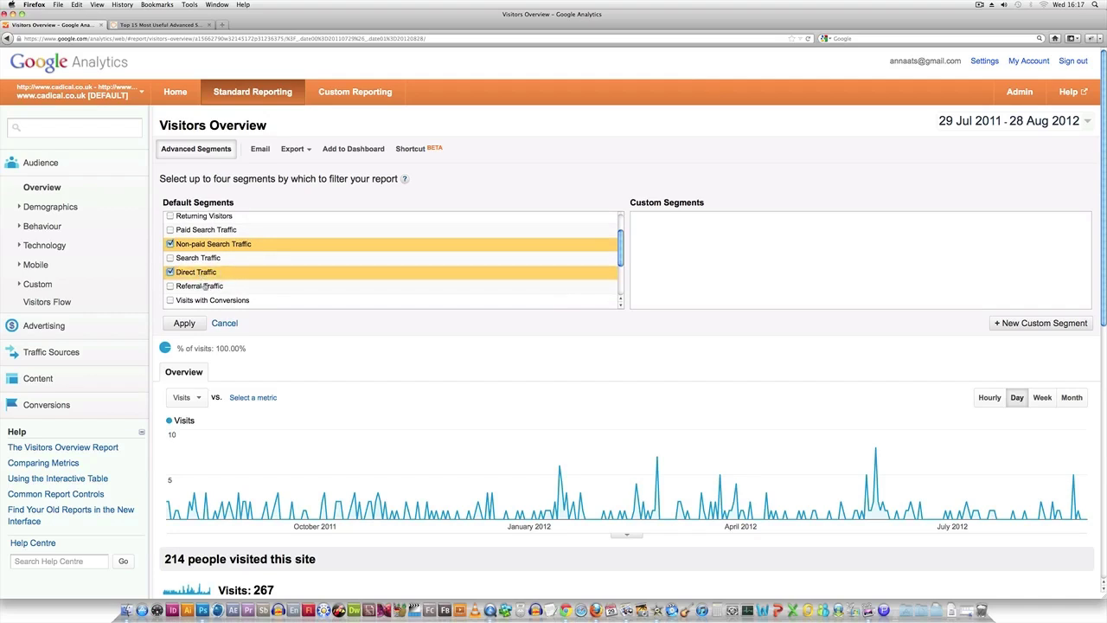
pyautogui.click(223, 287)
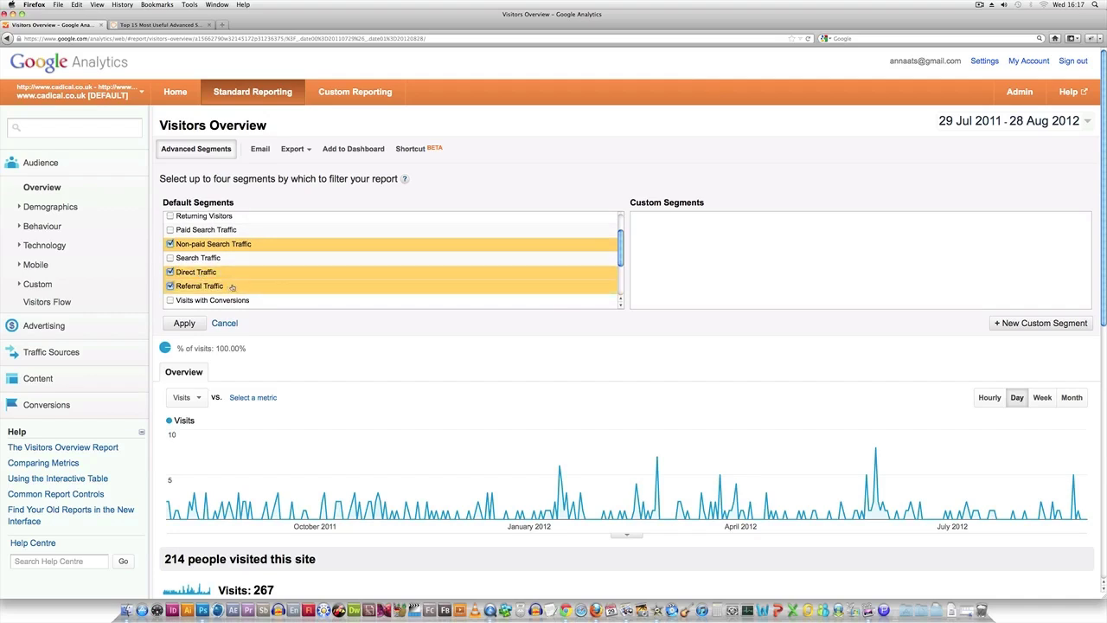
pyautogui.scroll(-1, 232, 286)
pyautogui.scroll(-1, 239, 275)
pyautogui.scroll(-1, 239, 275)
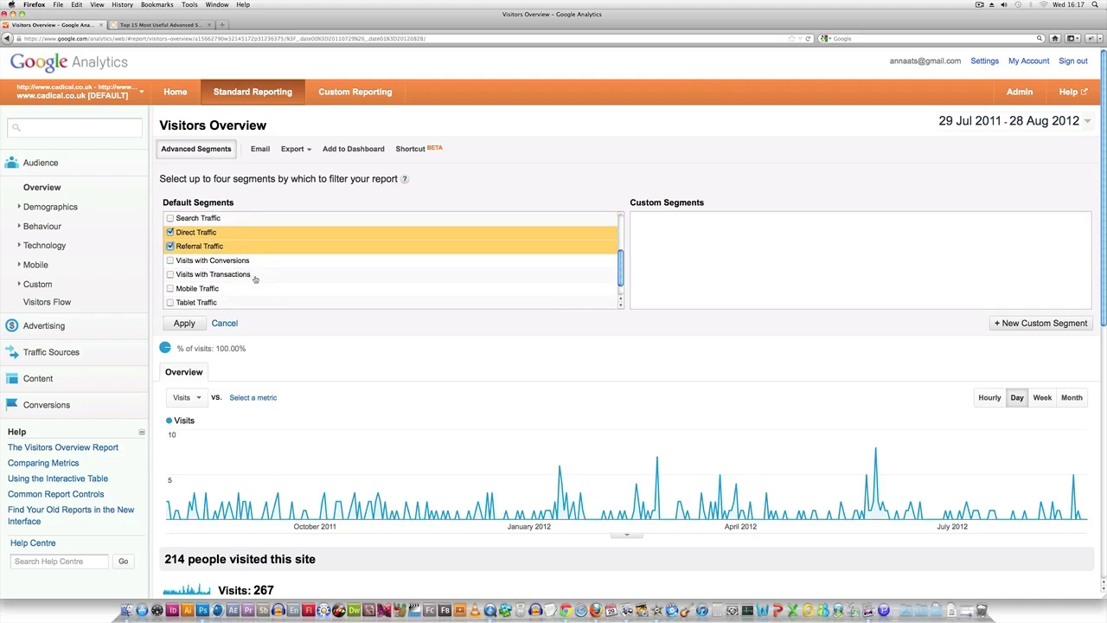
pyautogui.scroll(-1, 256, 280)
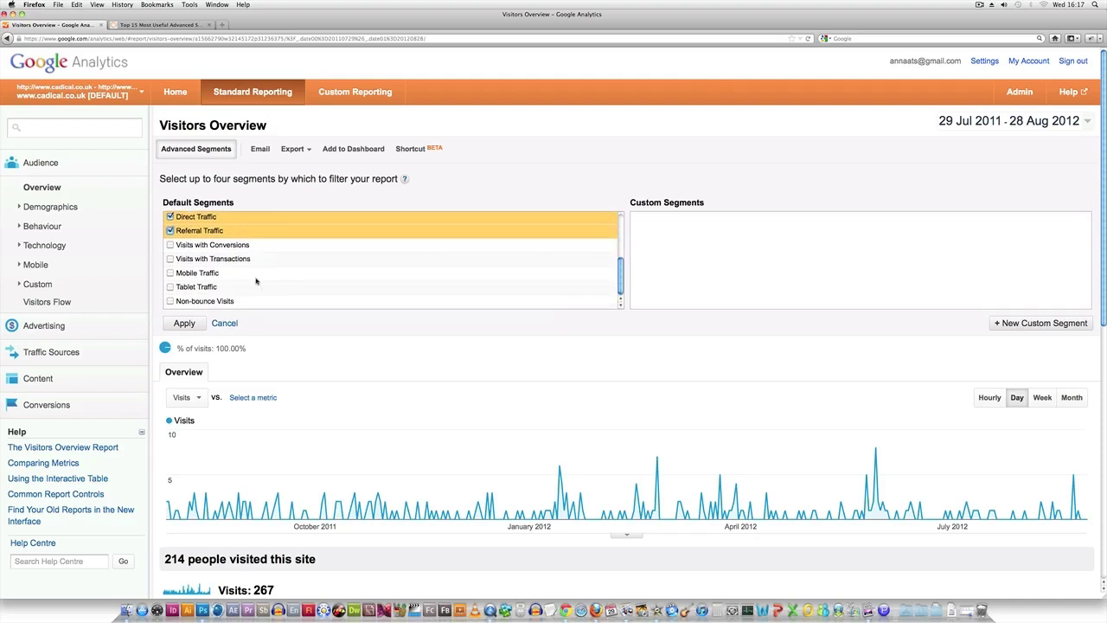
pyautogui.scroll(2, 256, 280)
pyautogui.scroll(1, 256, 281)
pyautogui.scroll(1, 256, 281)
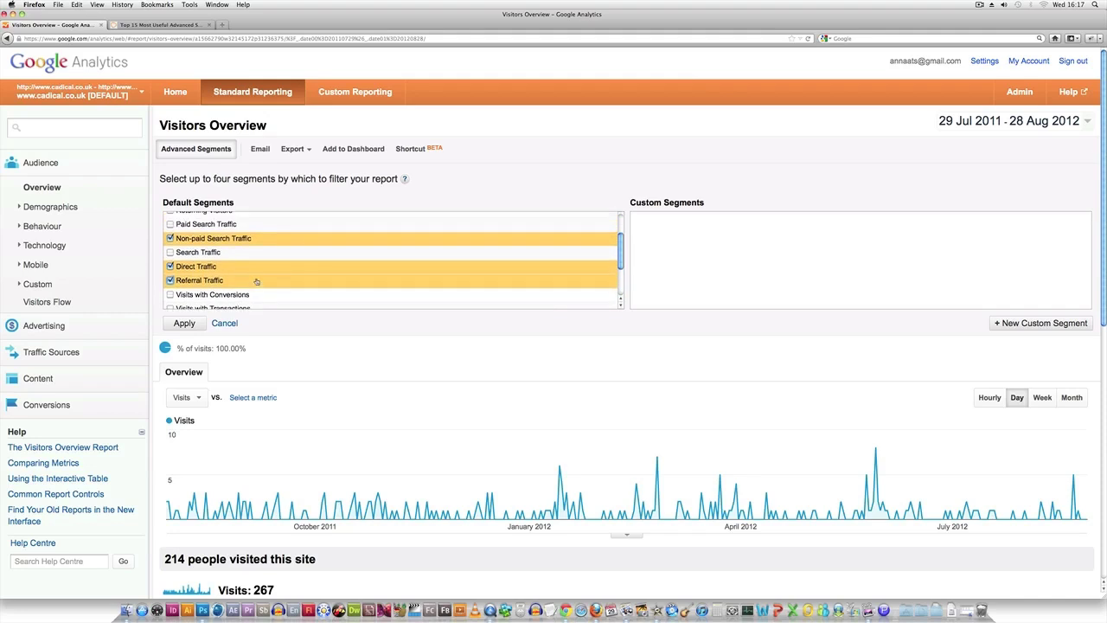
# Step: Apply the three traffic segments and chart Visitors Overview visits by month
pyautogui.click(192, 324)
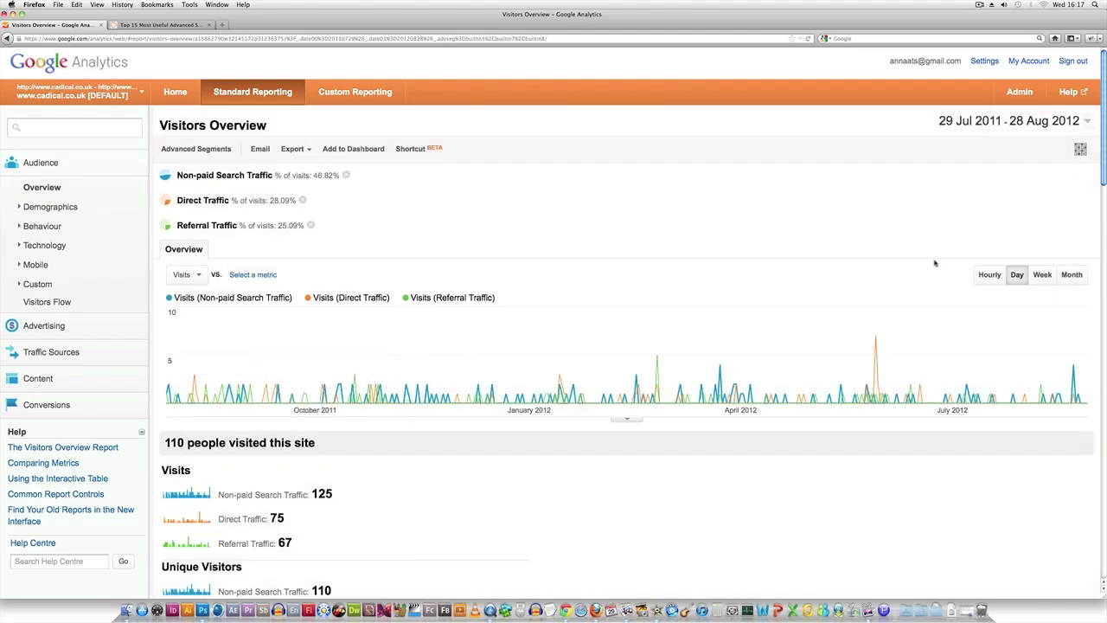
pyautogui.click(1044, 275)
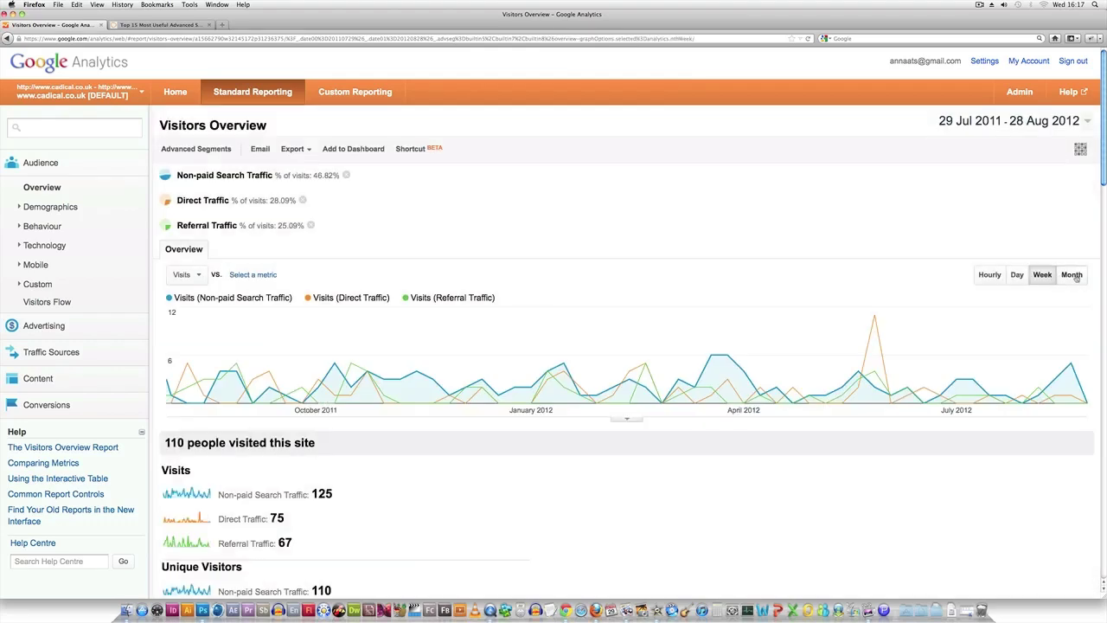
pyautogui.click(1076, 276)
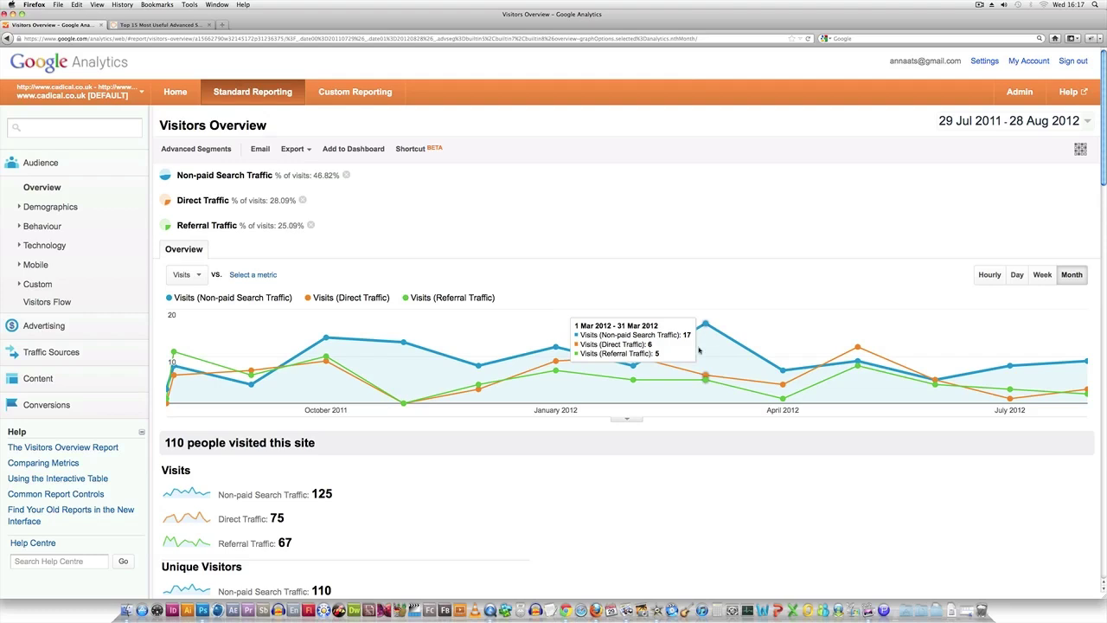
pyautogui.scroll(-2, 401, 464)
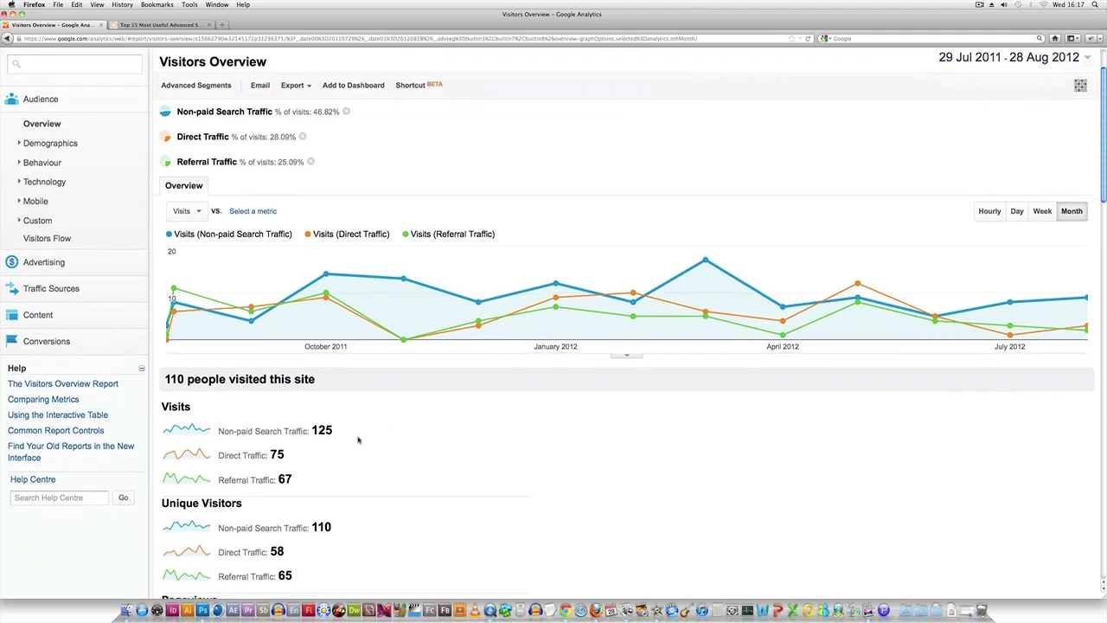
pyautogui.scroll(-2, 358, 439)
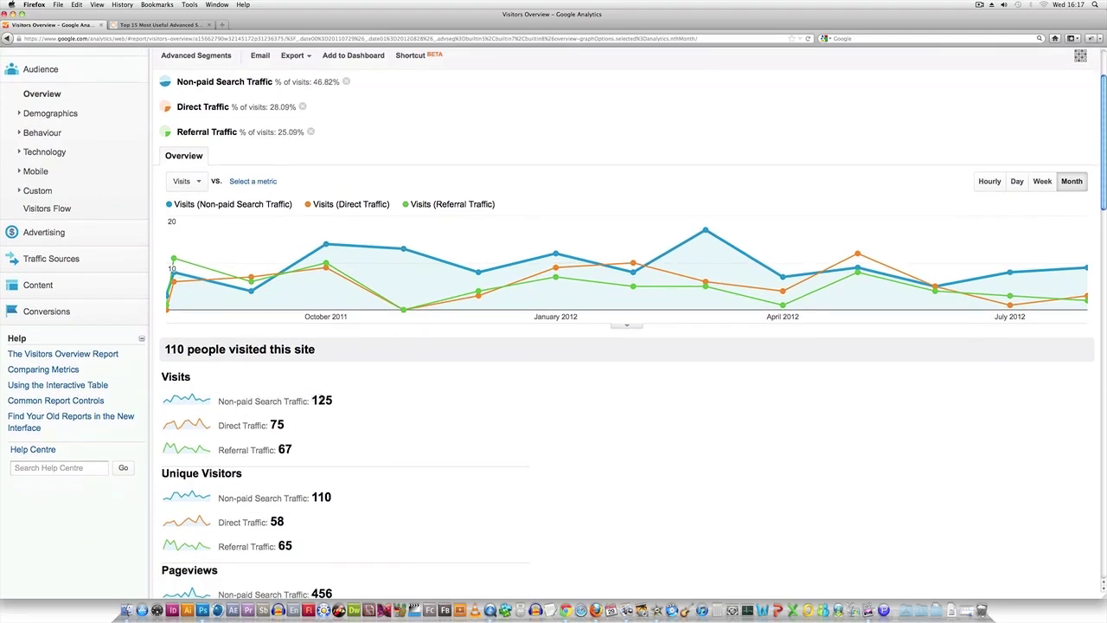
pyautogui.scroll(-2, 376, 441)
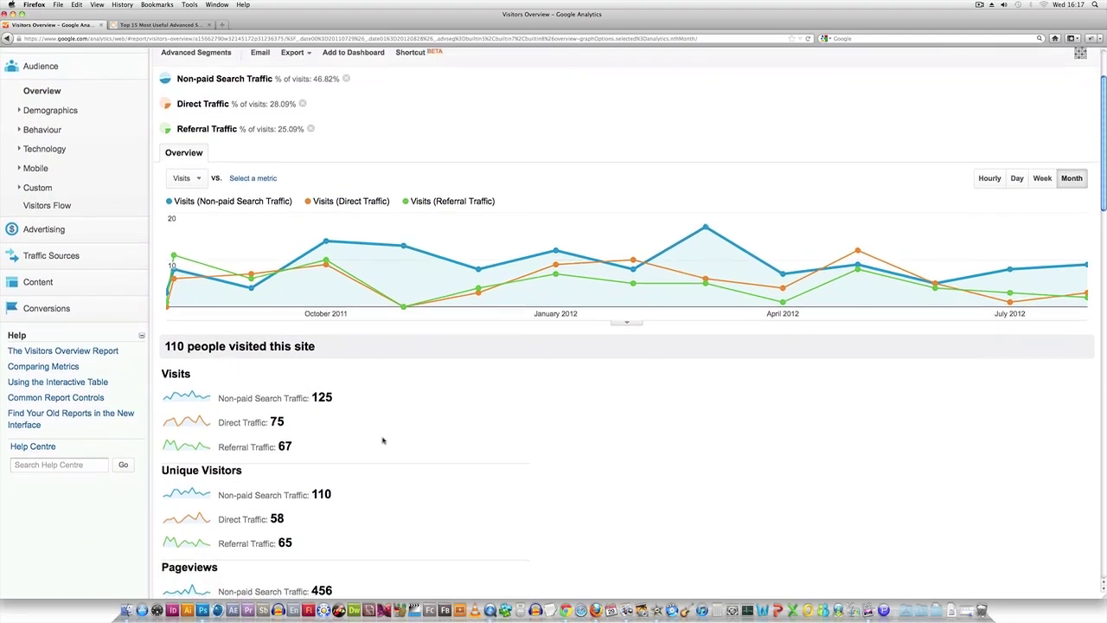
pyautogui.scroll(-1, 383, 441)
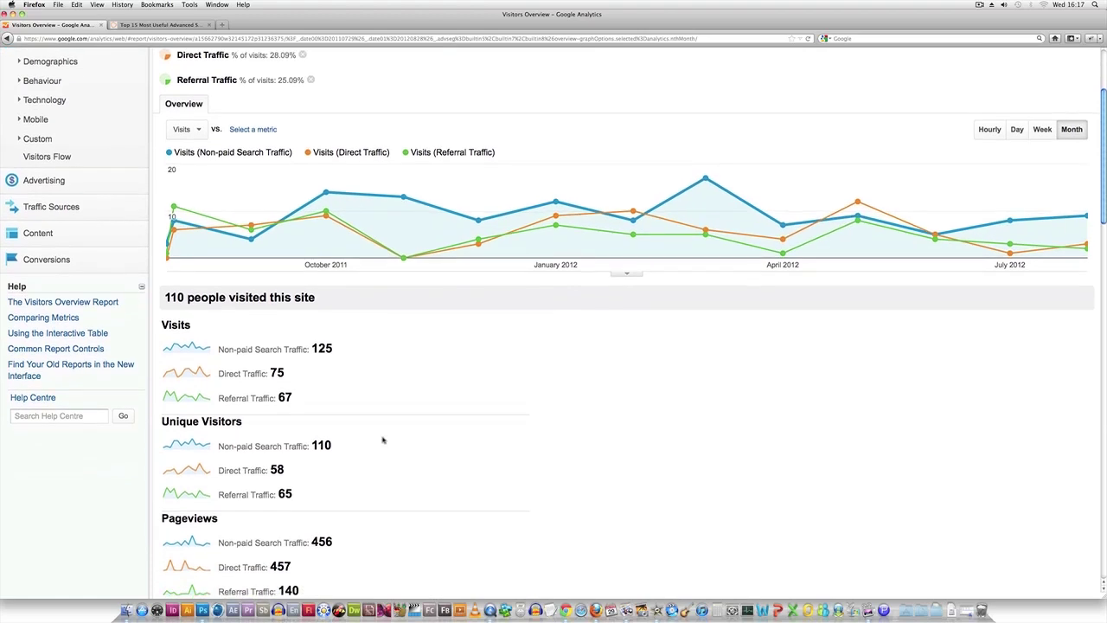
pyautogui.scroll(2, 383, 441)
pyautogui.scroll(5, 383, 440)
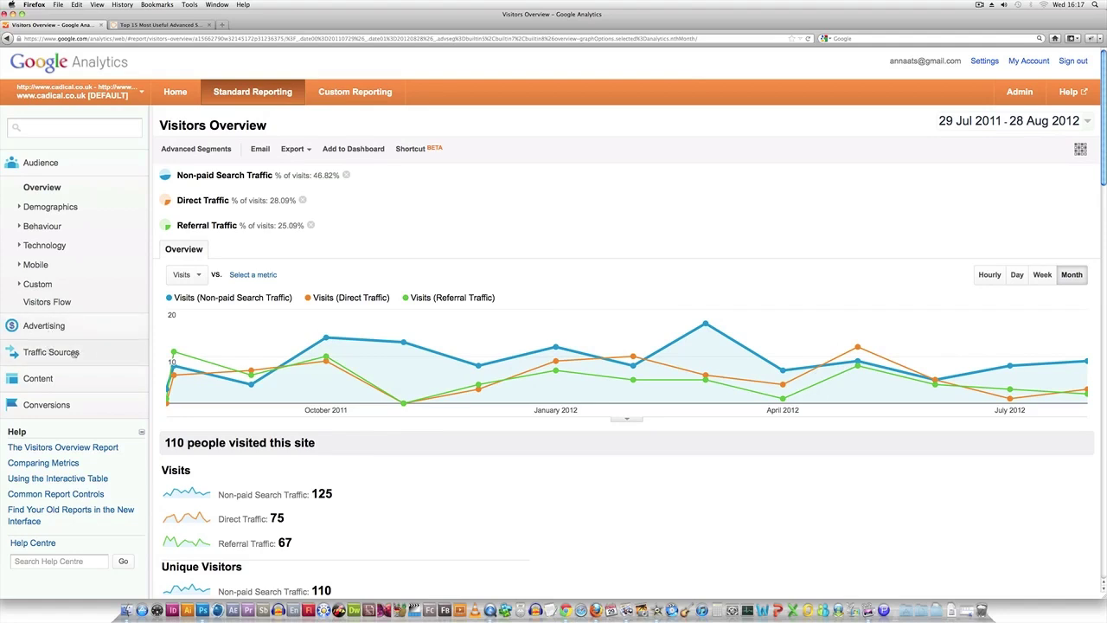
pyautogui.click(74, 353)
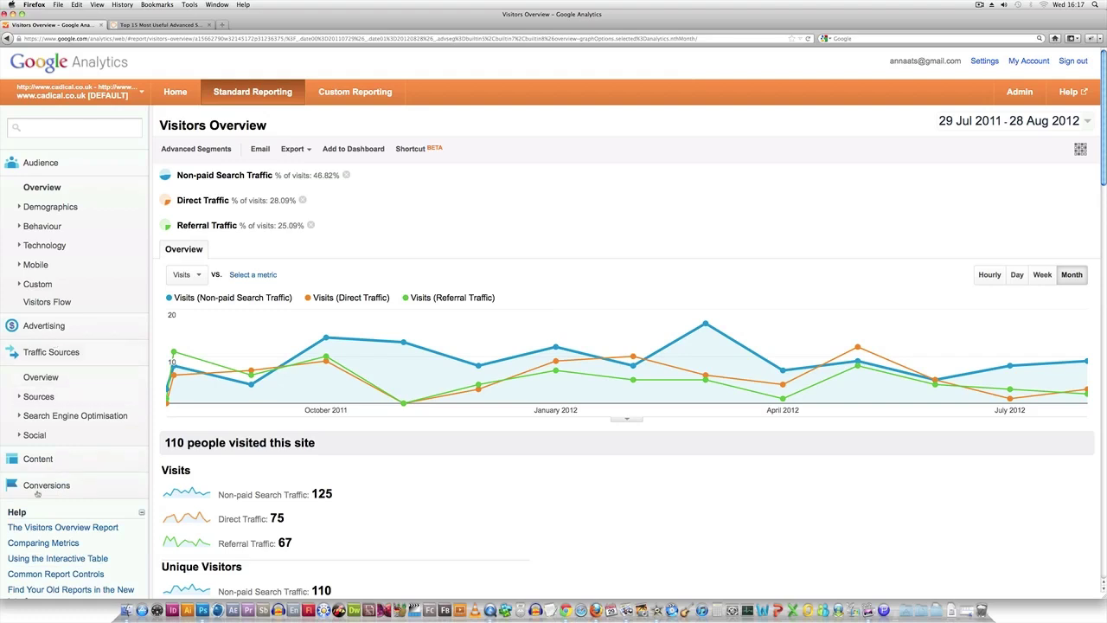
pyautogui.click(53, 461)
pyautogui.click(54, 504)
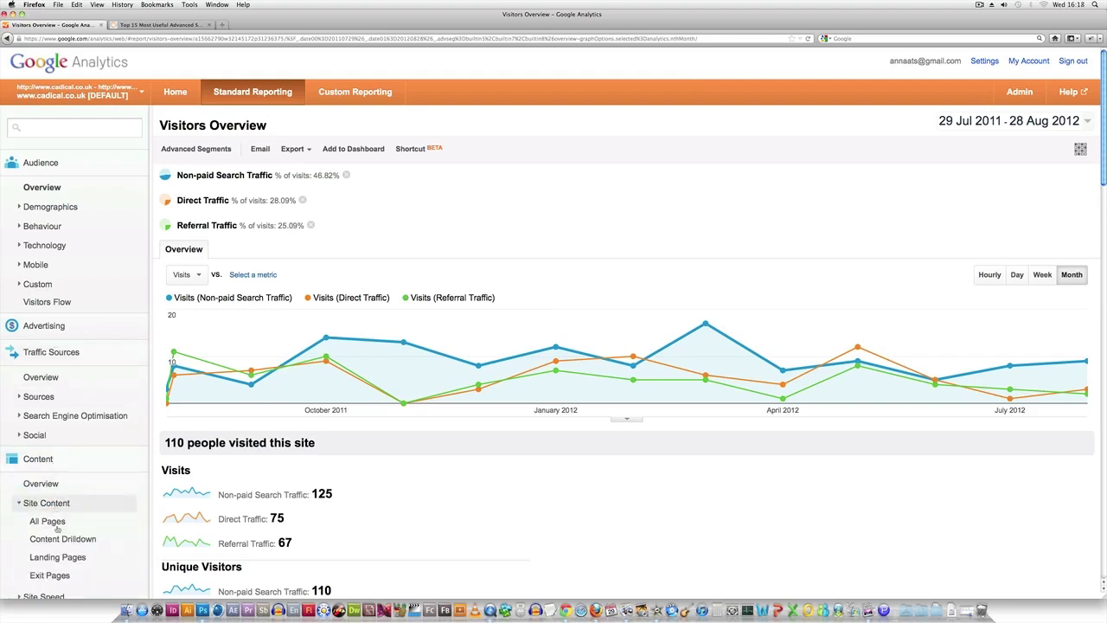
pyautogui.click(58, 557)
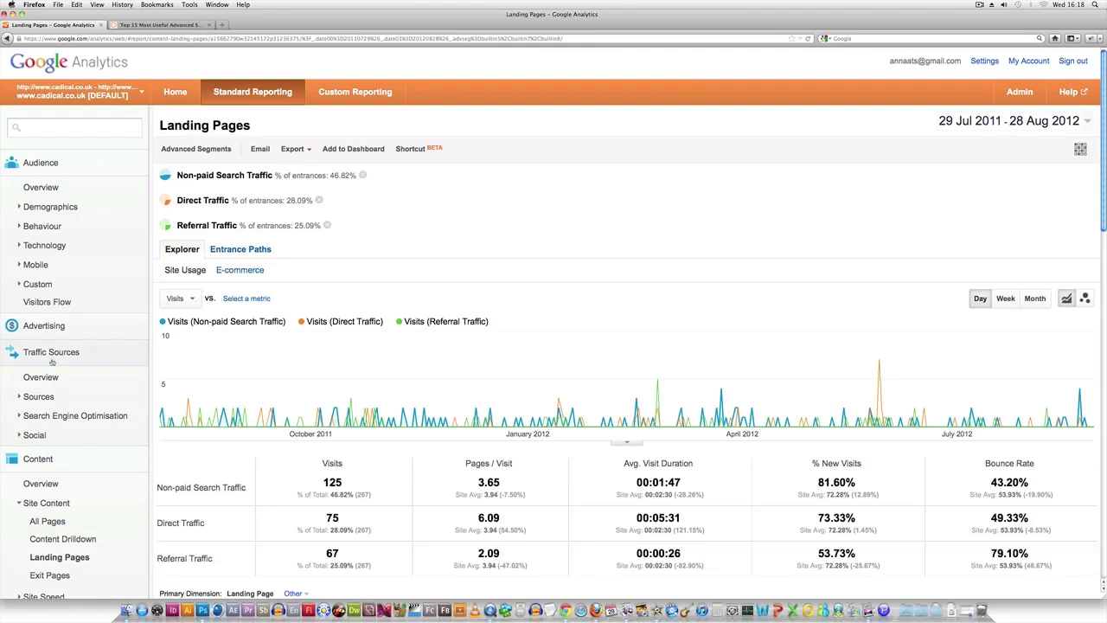
pyautogui.click(54, 353)
pyautogui.scroll(-5, 381, 432)
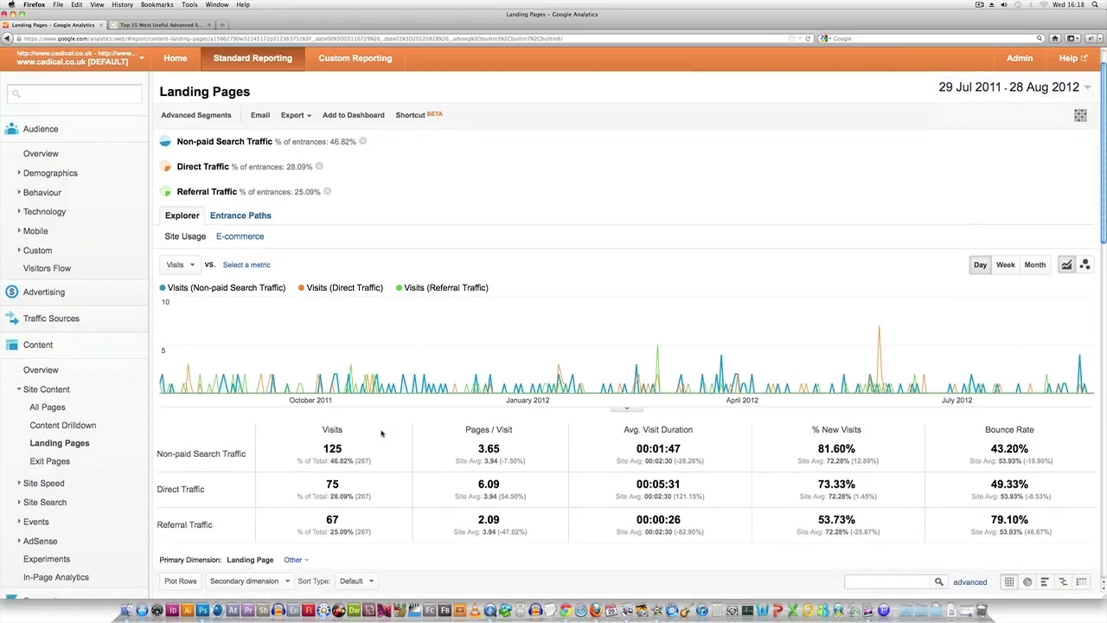
pyautogui.scroll(-5, 381, 432)
pyautogui.scroll(-3, 383, 434)
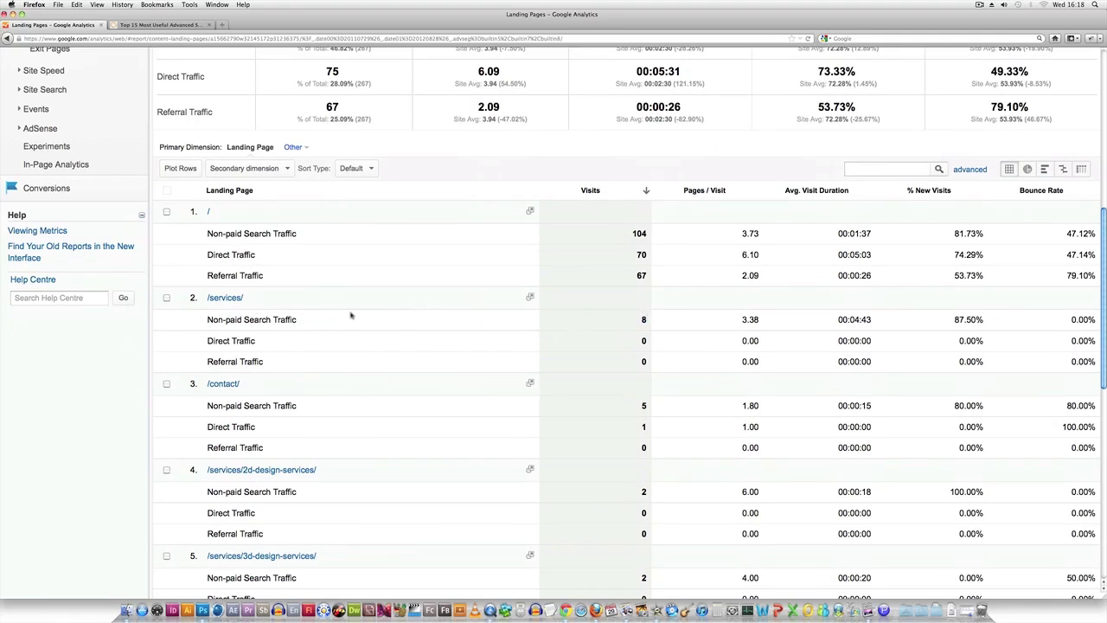
pyautogui.tripleClick(239, 320)
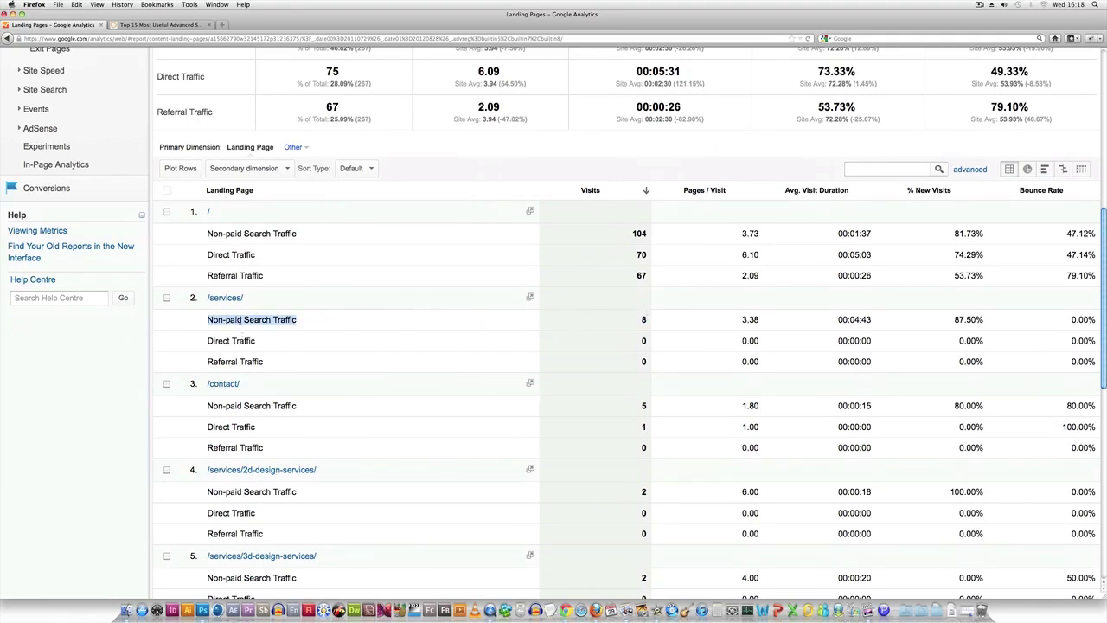
pyautogui.click(240, 437)
pyautogui.tripleClick(239, 429)
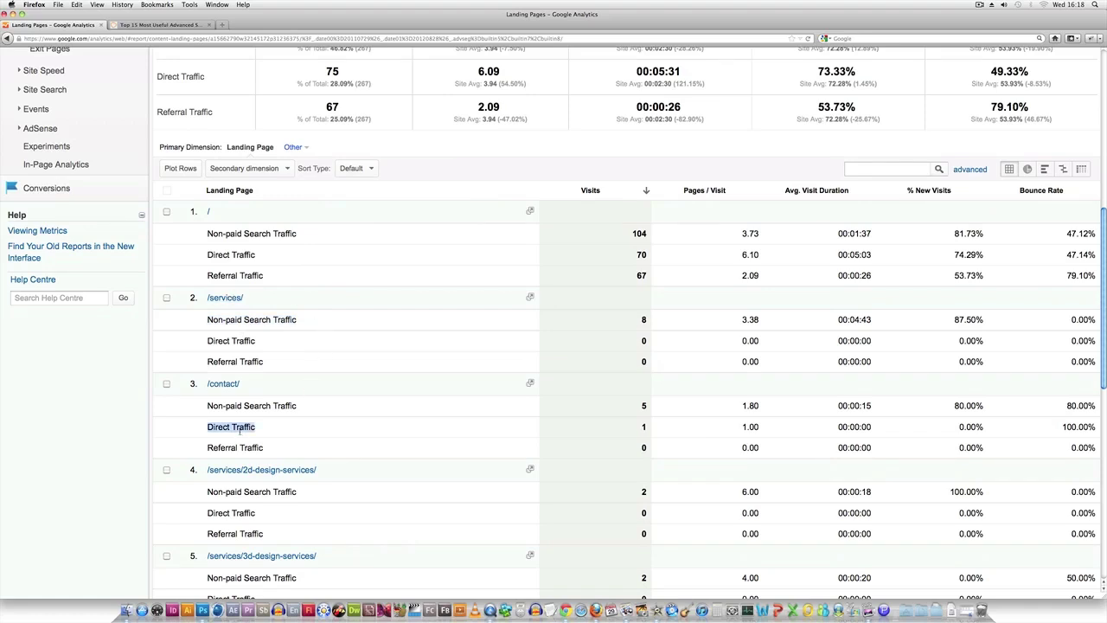
pyautogui.scroll(-2, 329, 378)
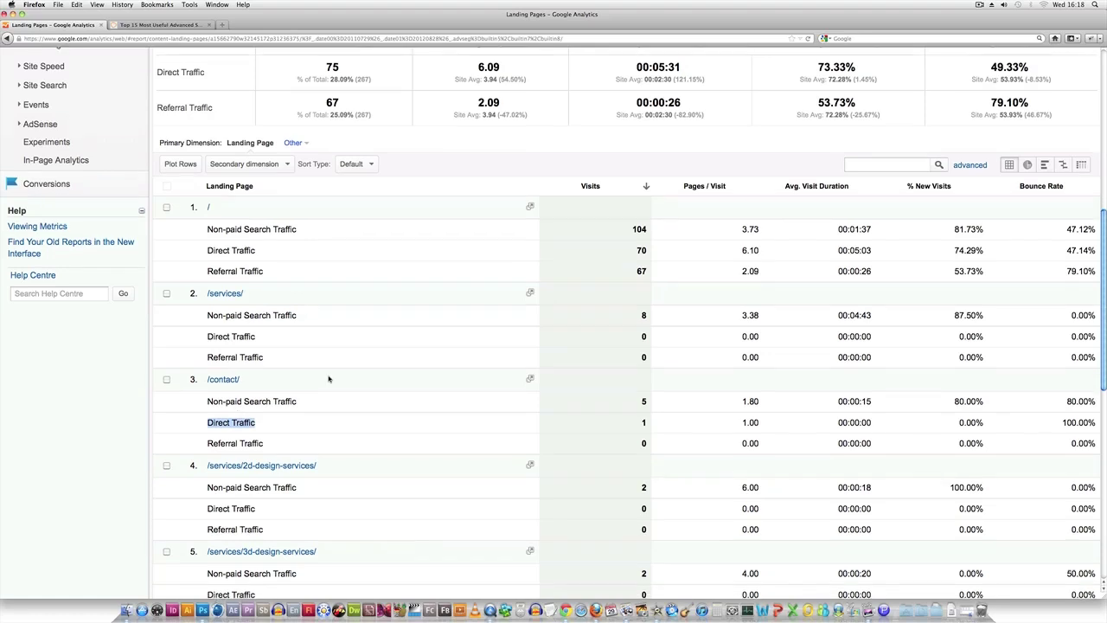
pyautogui.scroll(-2, 328, 378)
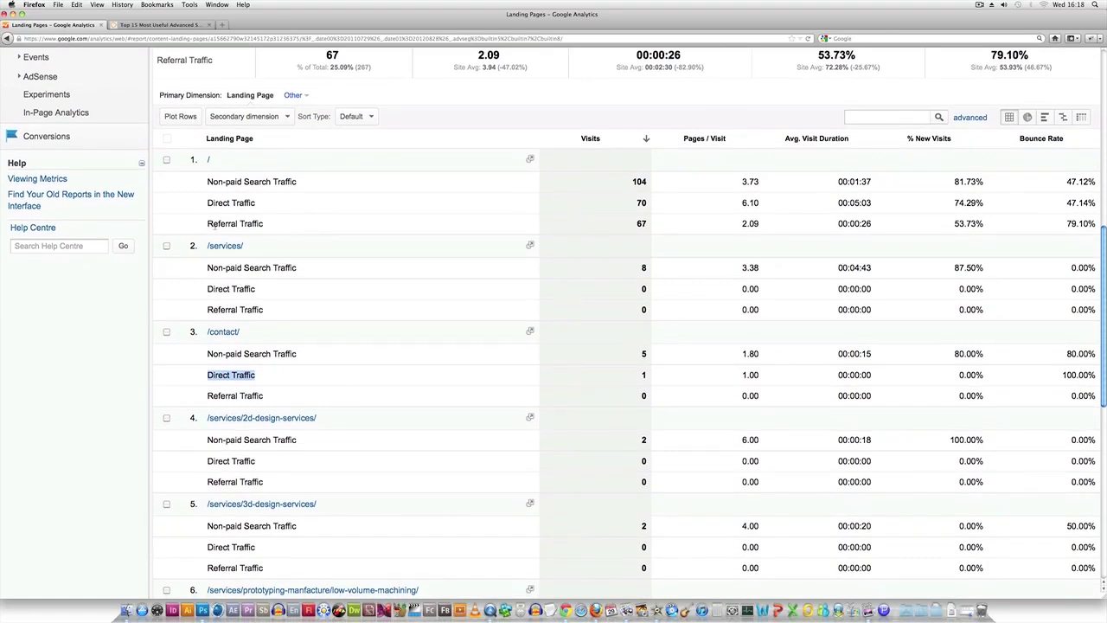
pyautogui.tripleClick(246, 223)
pyautogui.scroll(-4, 351, 368)
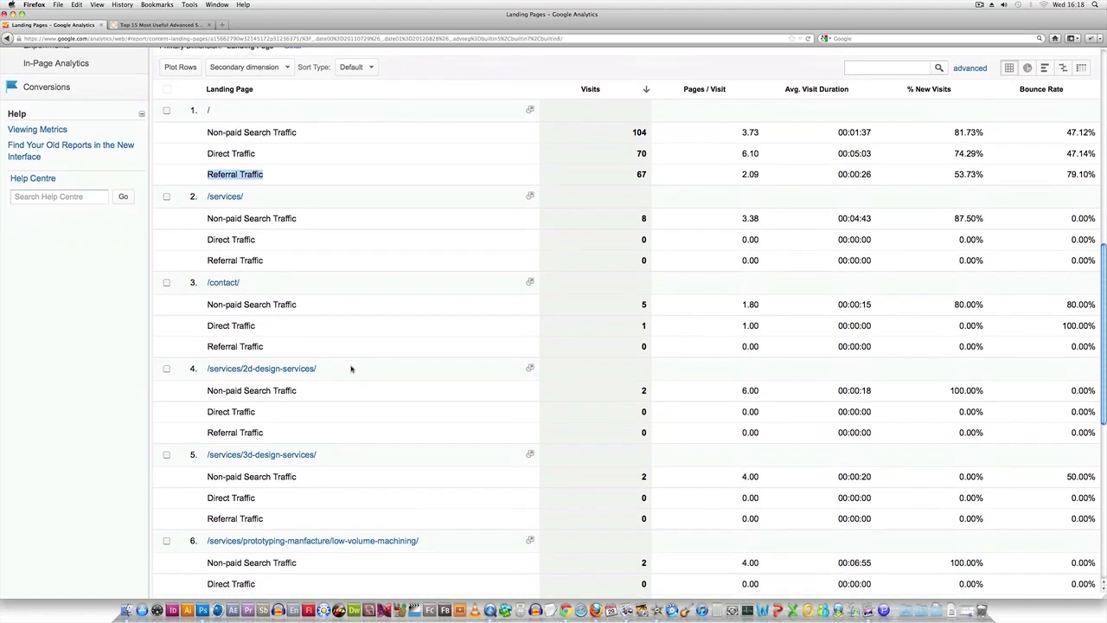
pyautogui.scroll(-5, 351, 368)
pyautogui.scroll(-4, 351, 368)
pyautogui.scroll(-1, 352, 369)
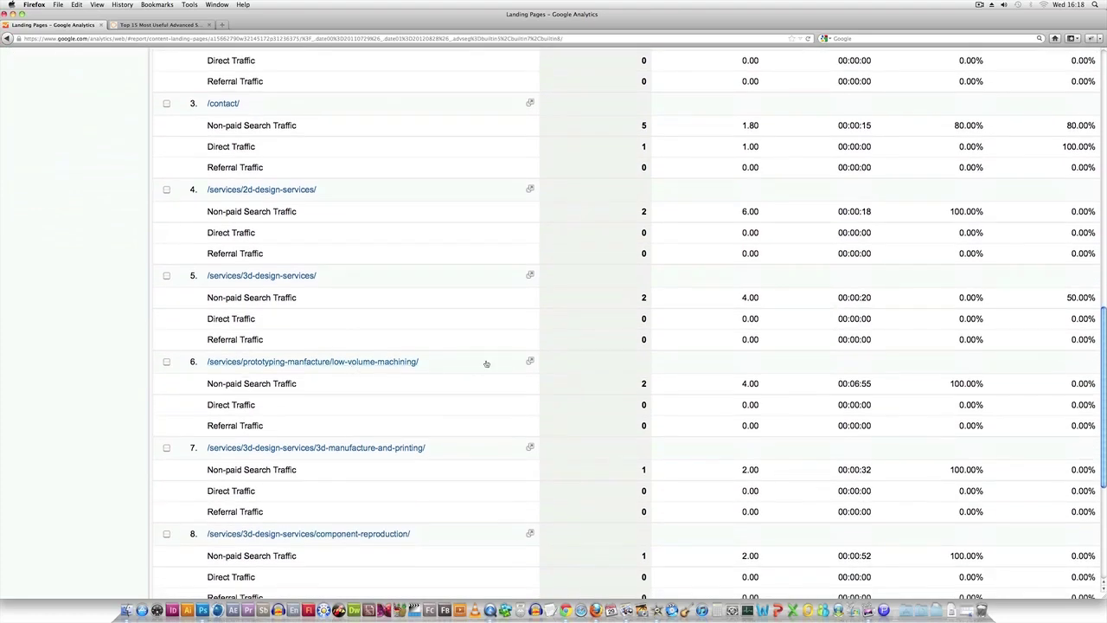
pyautogui.scroll(-2, 496, 412)
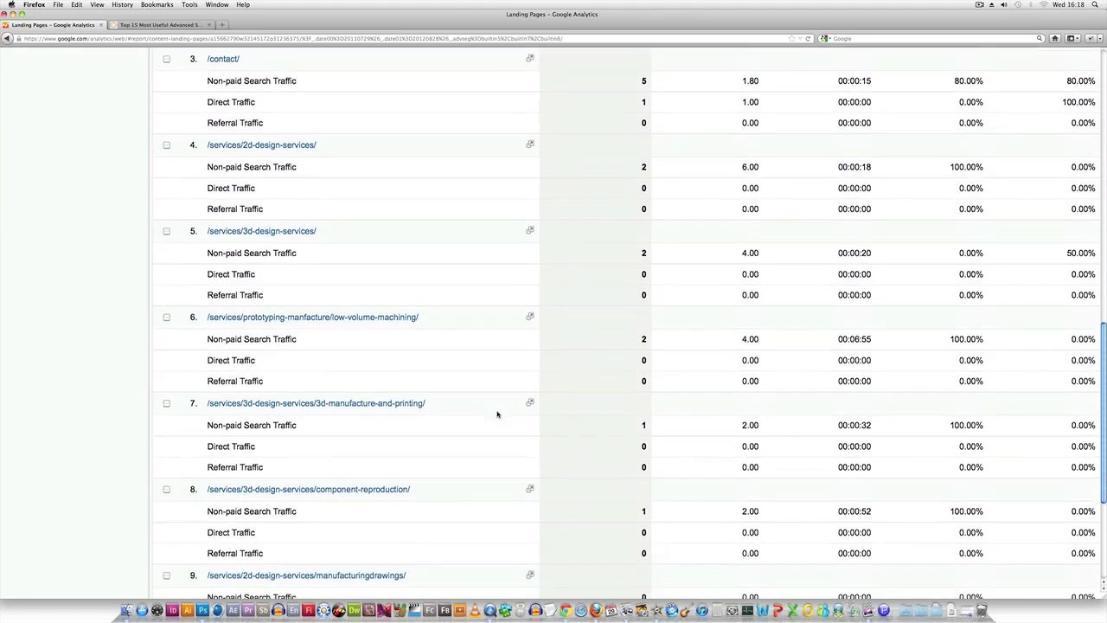
pyautogui.scroll(-2, 498, 414)
pyautogui.scroll(1, 498, 415)
pyautogui.scroll(5, 497, 415)
pyautogui.scroll(10, 497, 415)
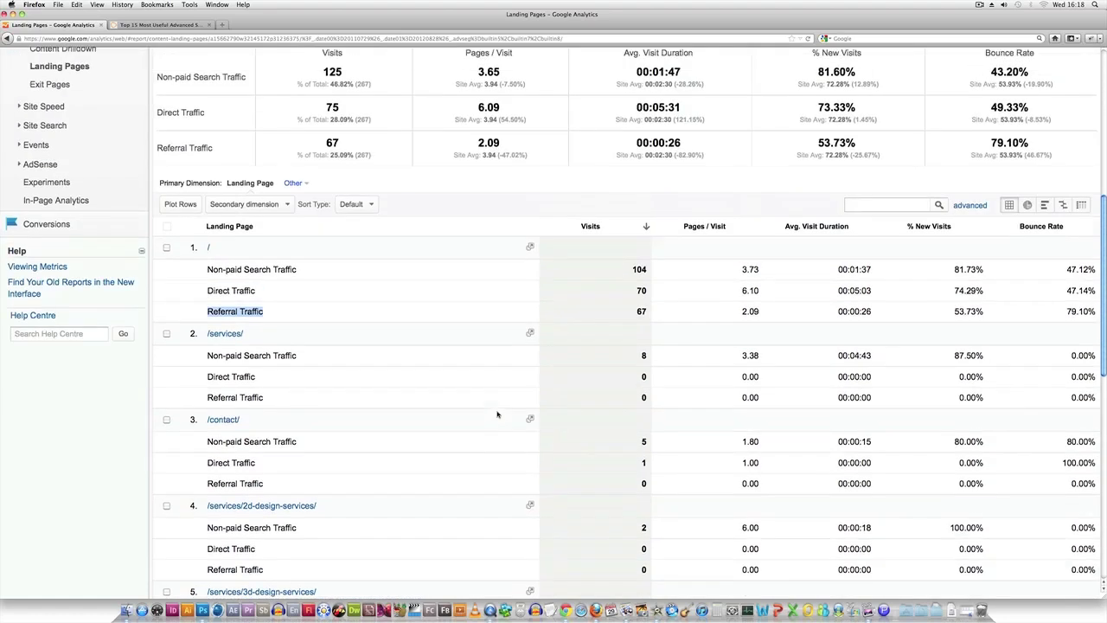
pyautogui.scroll(1, 497, 414)
pyautogui.scroll(-3, 497, 416)
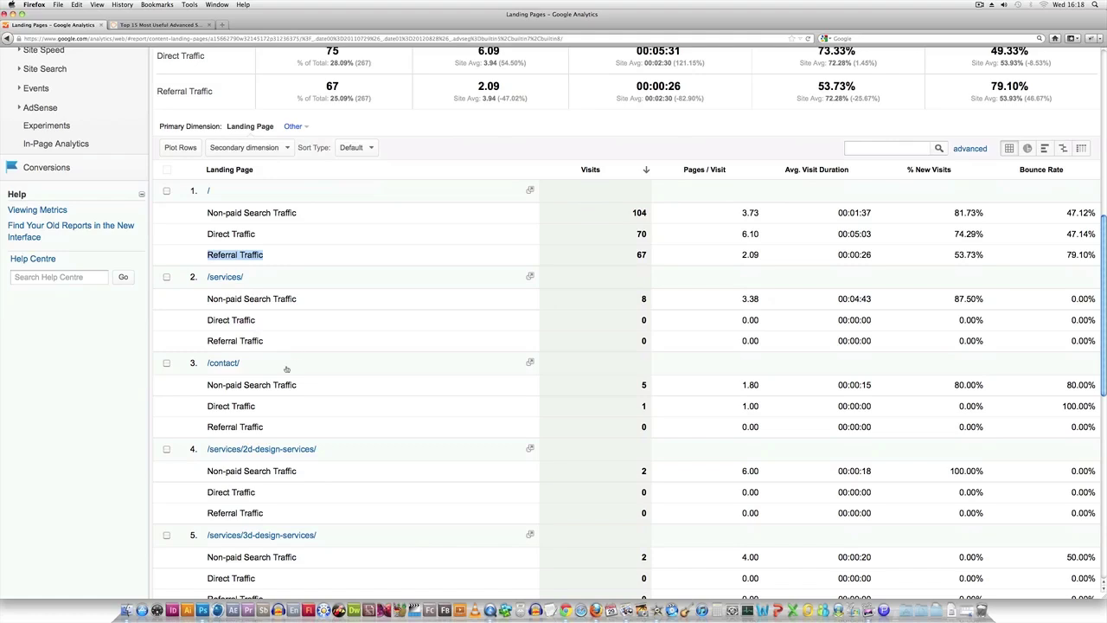
pyautogui.scroll(-1, 357, 424)
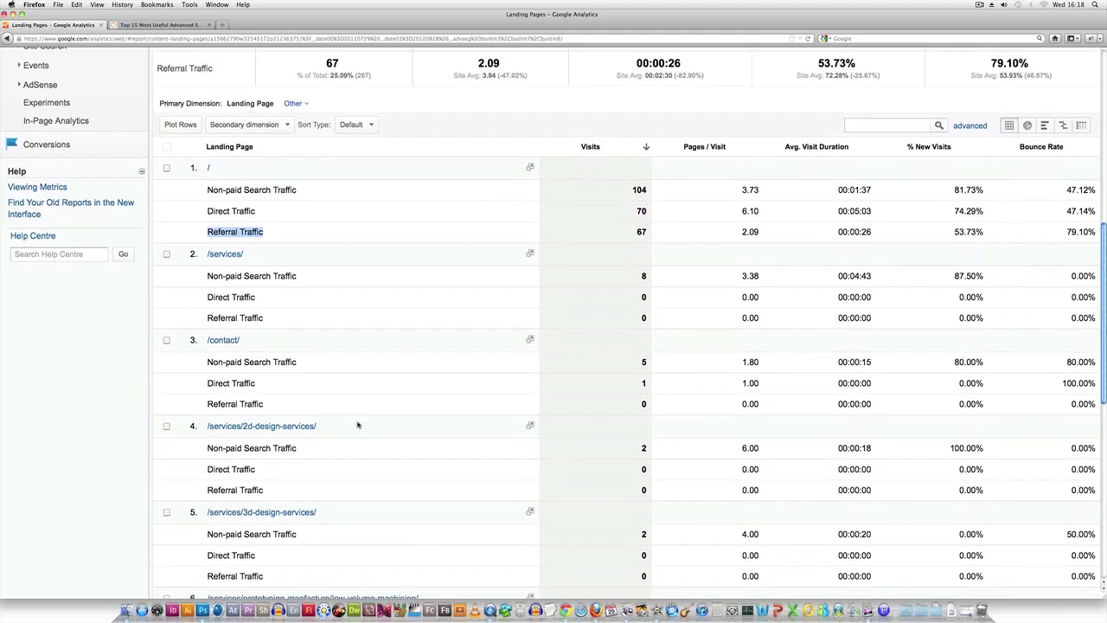
pyautogui.scroll(-2, 357, 424)
pyautogui.scroll(-3, 357, 423)
pyautogui.scroll(-1, 357, 424)
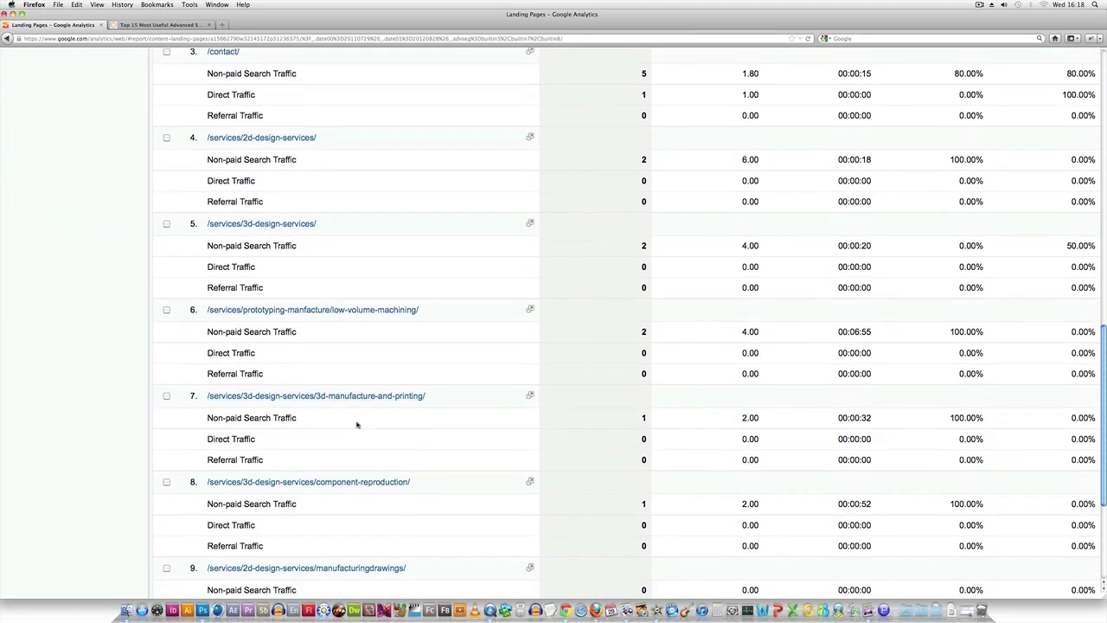
pyautogui.scroll(1, 357, 425)
pyautogui.scroll(2, 356, 424)
pyautogui.scroll(2, 355, 425)
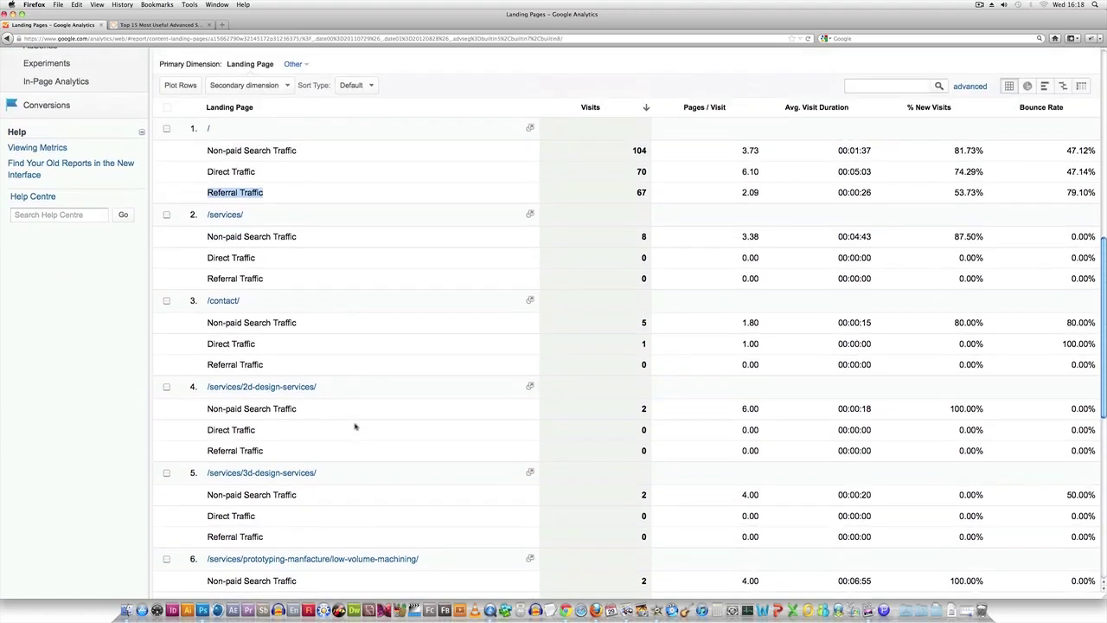
pyautogui.scroll(1, 355, 425)
pyautogui.scroll(1, 355, 425)
pyautogui.scroll(1, 355, 426)
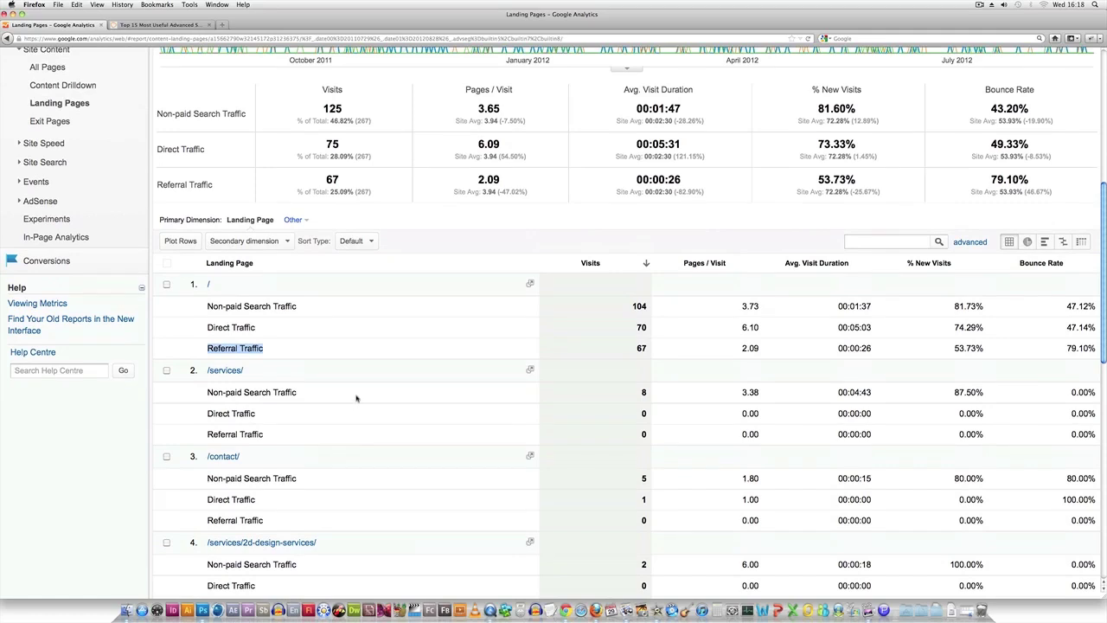
pyautogui.scroll(1, 352, 396)
pyautogui.scroll(3, 353, 397)
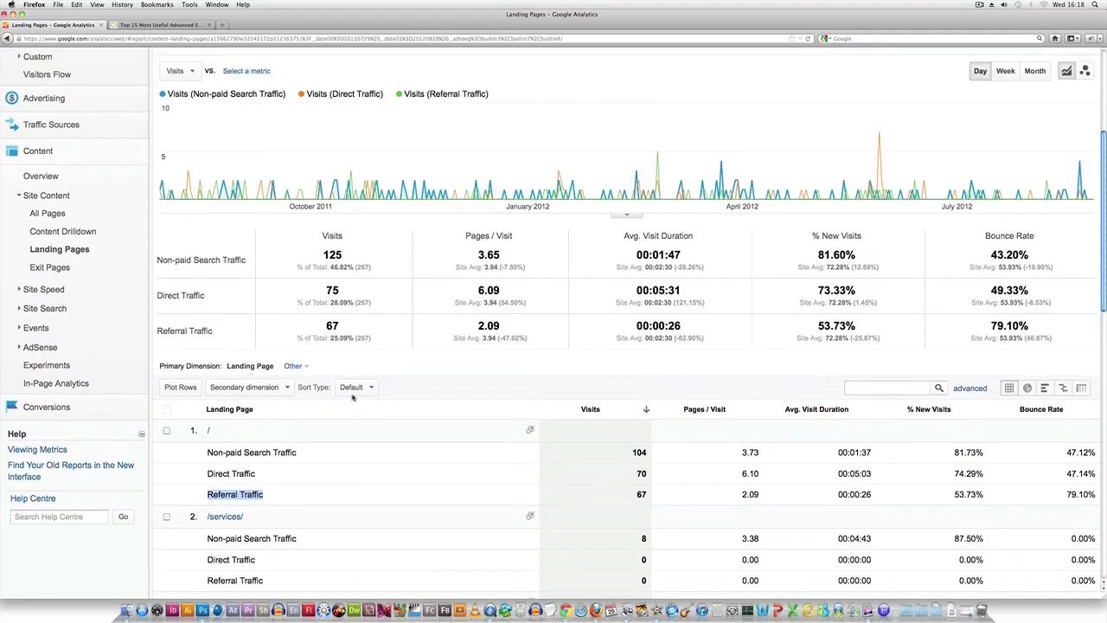
pyautogui.scroll(2, 354, 398)
pyautogui.scroll(2, 356, 398)
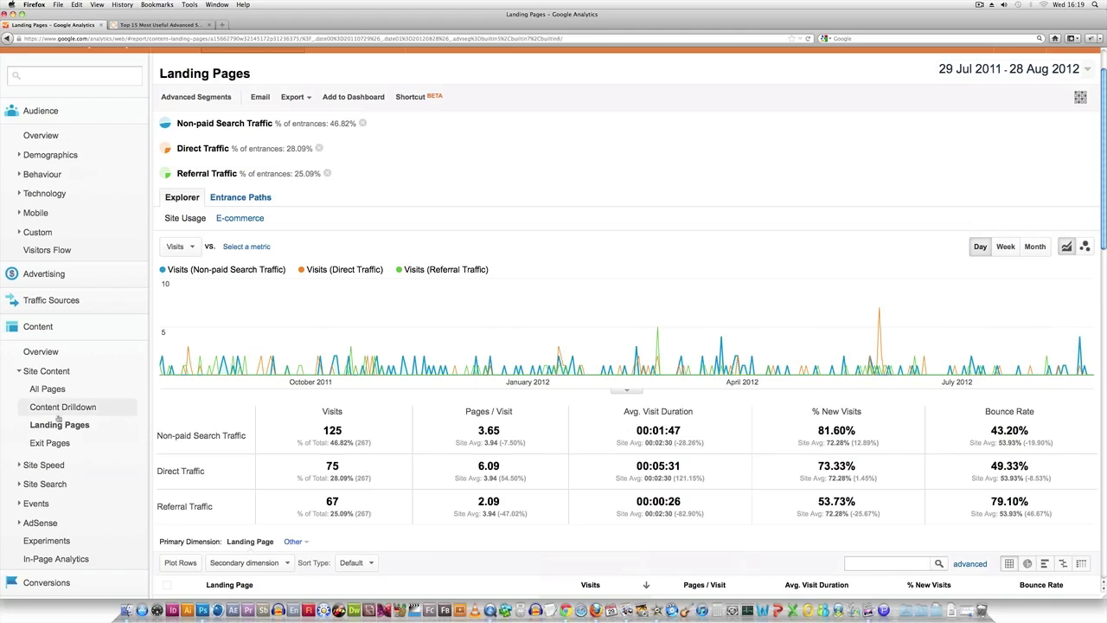
pyautogui.scroll(-1, 77, 424)
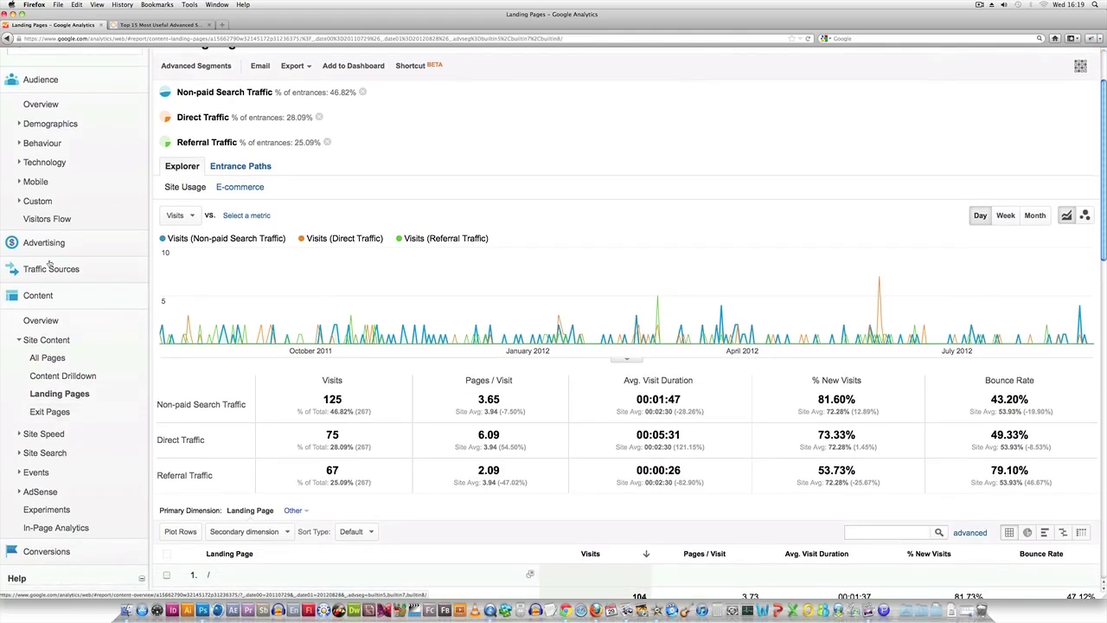
pyautogui.scroll(-2, 69, 305)
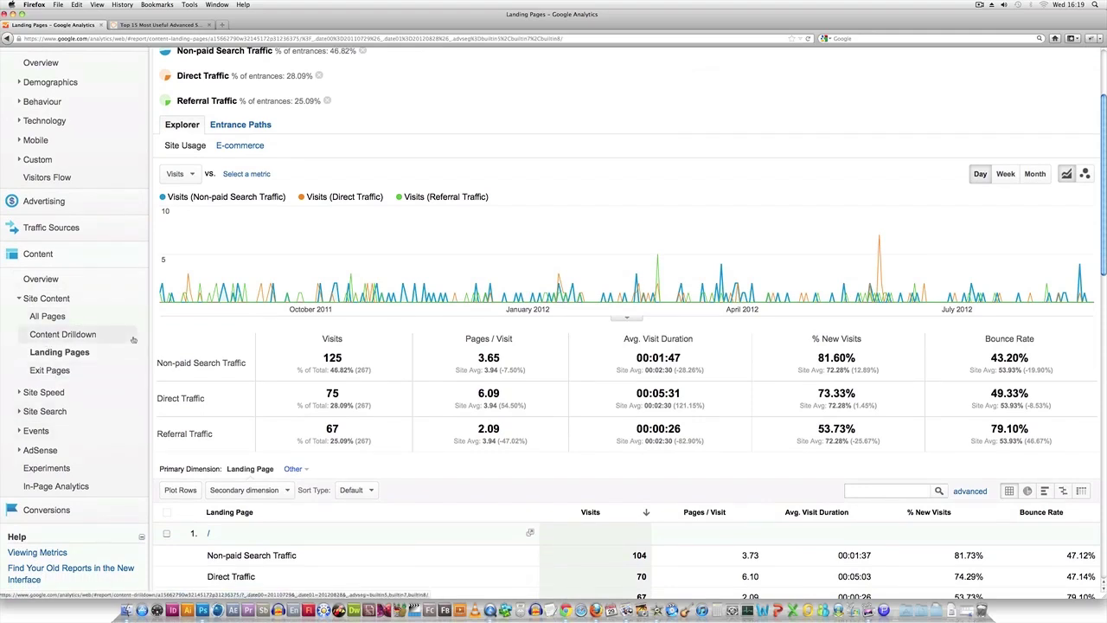
pyautogui.scroll(5, 129, 337)
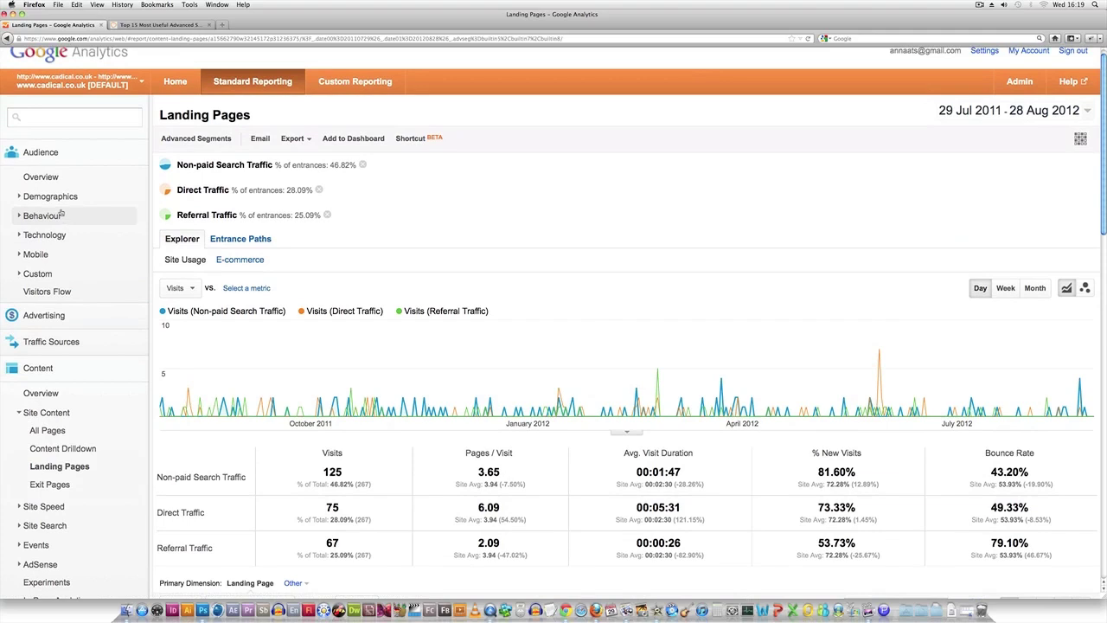
# Step: Open Audience > Demographics > Location with City as the primary dimension
pyautogui.click(53, 198)
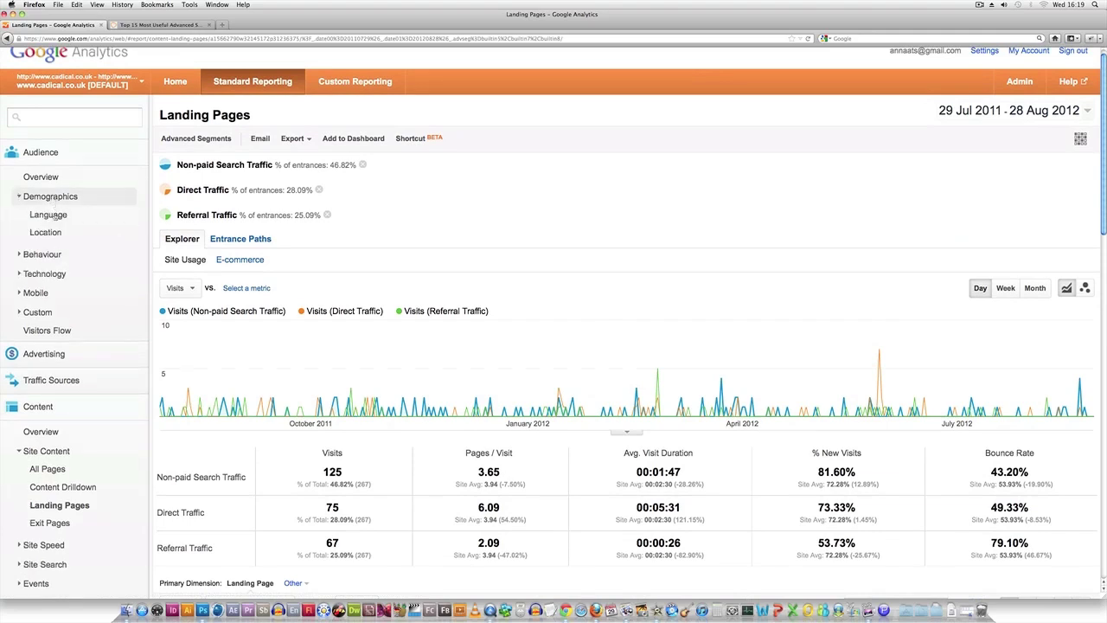
pyautogui.click(54, 234)
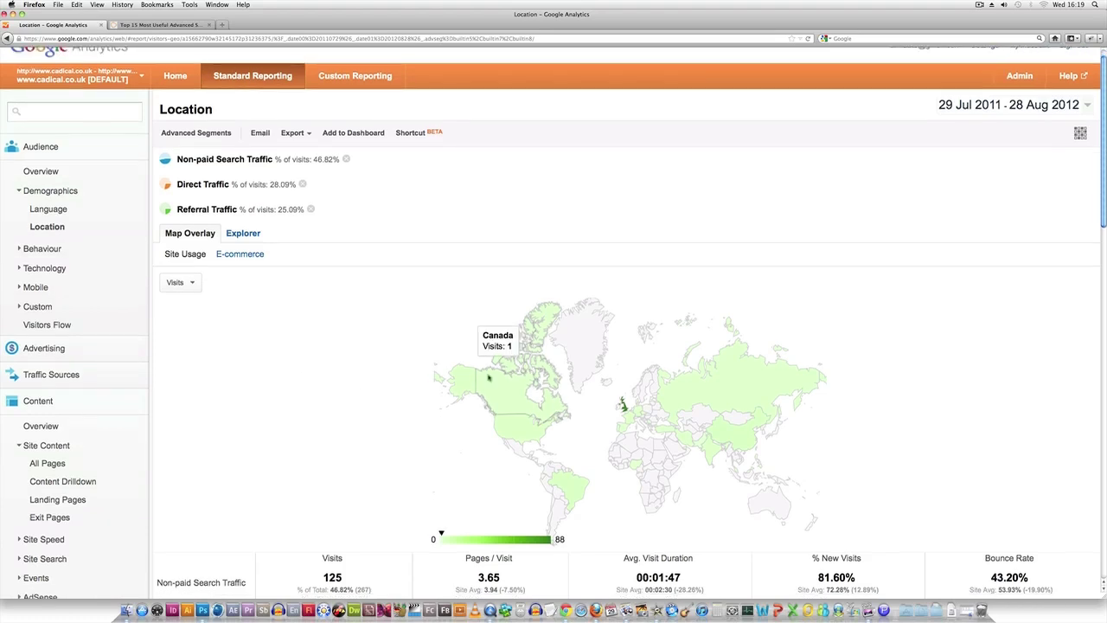
pyautogui.scroll(-3, 450, 381)
pyautogui.scroll(-3, 380, 420)
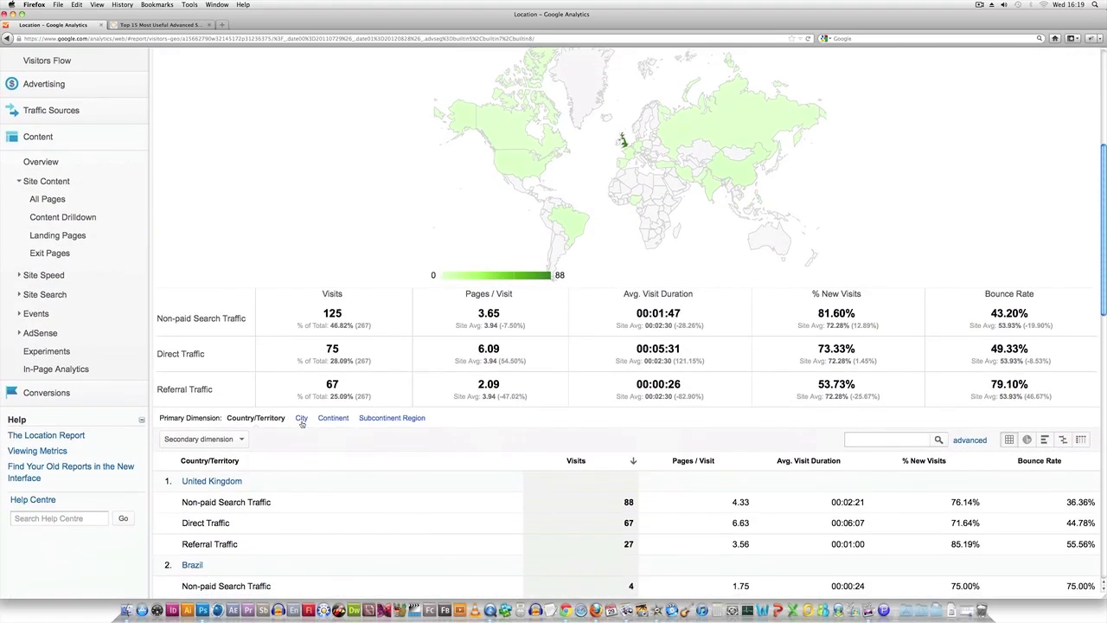
pyautogui.click(302, 420)
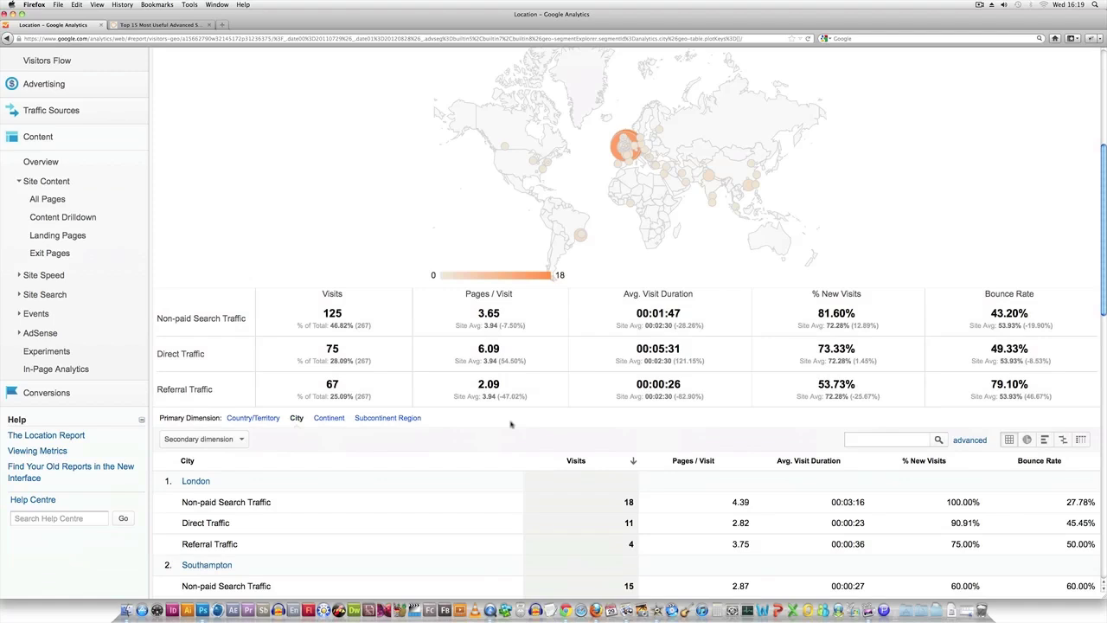
# Step: Scroll through the city table comparing visits across the three traffic segments
pyautogui.scroll(-2, 511, 424)
pyautogui.scroll(-3, 510, 424)
pyautogui.scroll(-3, 511, 424)
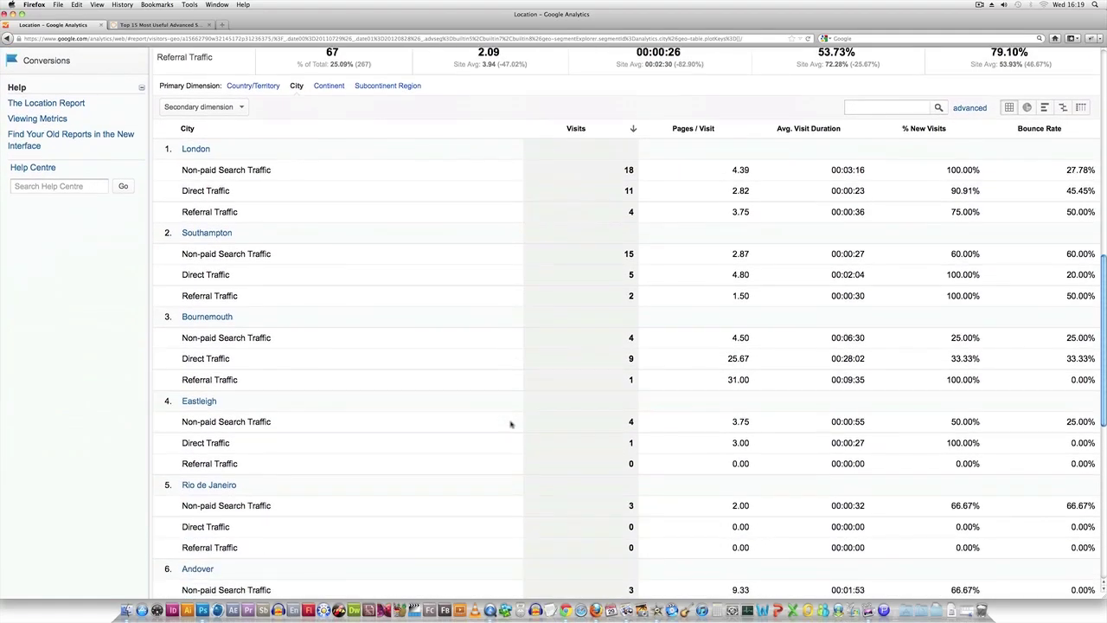
pyautogui.scroll(-2, 484, 417)
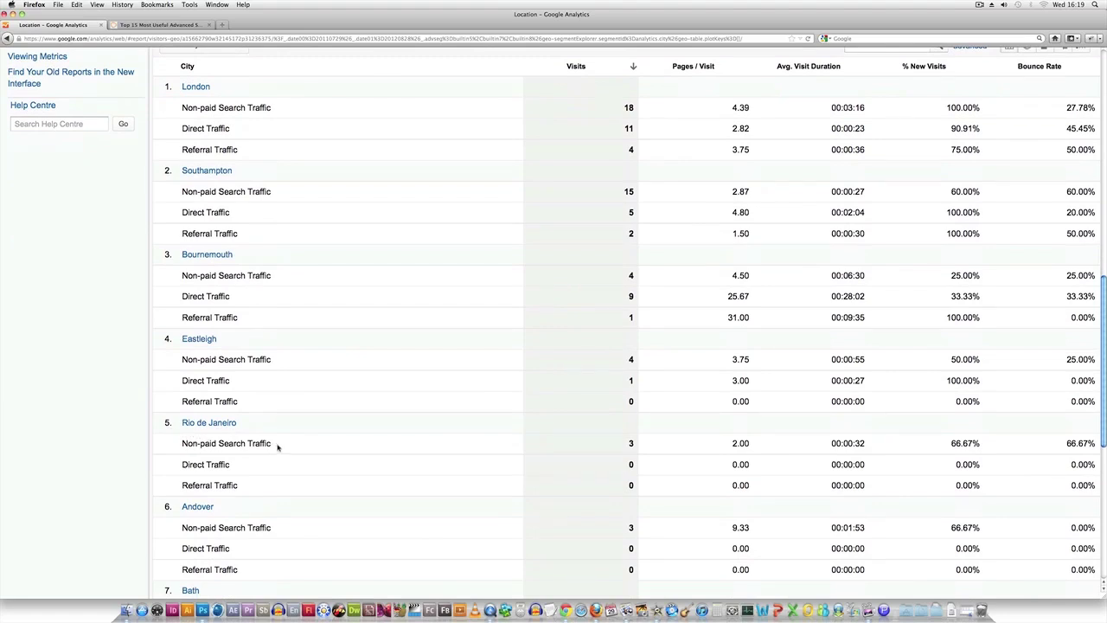
pyautogui.scroll(-1, 286, 446)
pyautogui.scroll(-4, 289, 445)
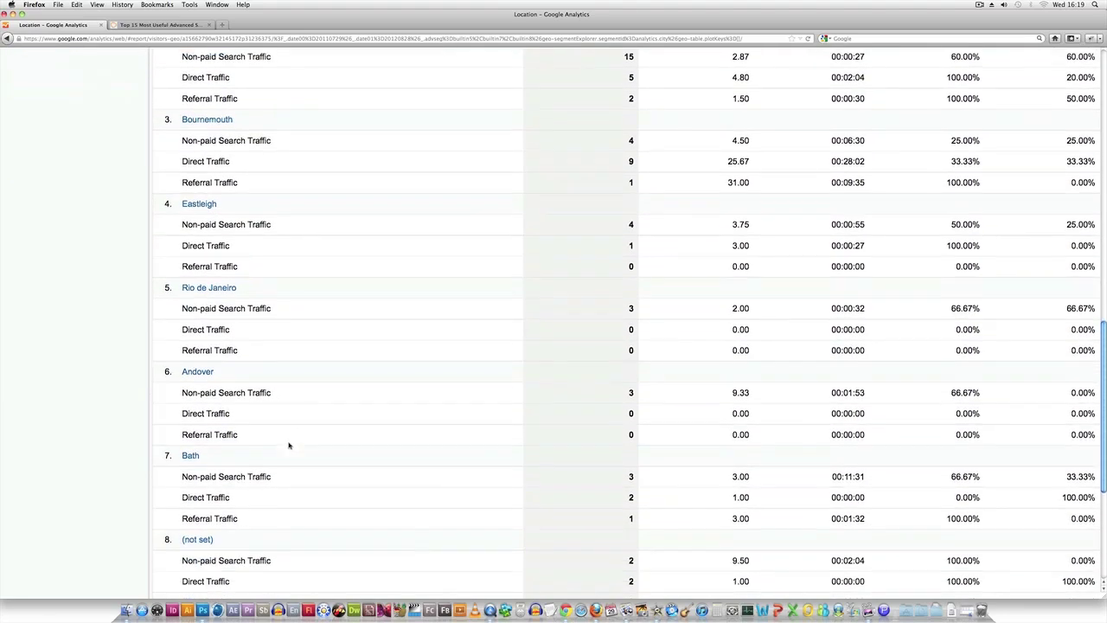
pyautogui.scroll(-2, 289, 445)
pyautogui.scroll(-1, 259, 416)
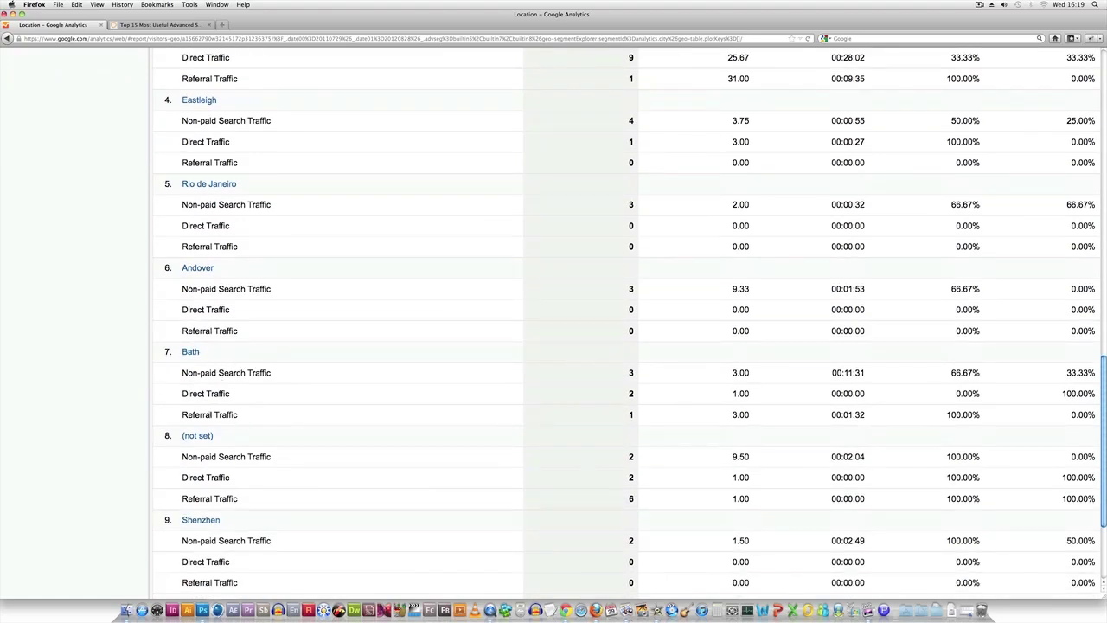
pyautogui.scroll(-2, 378, 401)
pyautogui.scroll(-2, 416, 403)
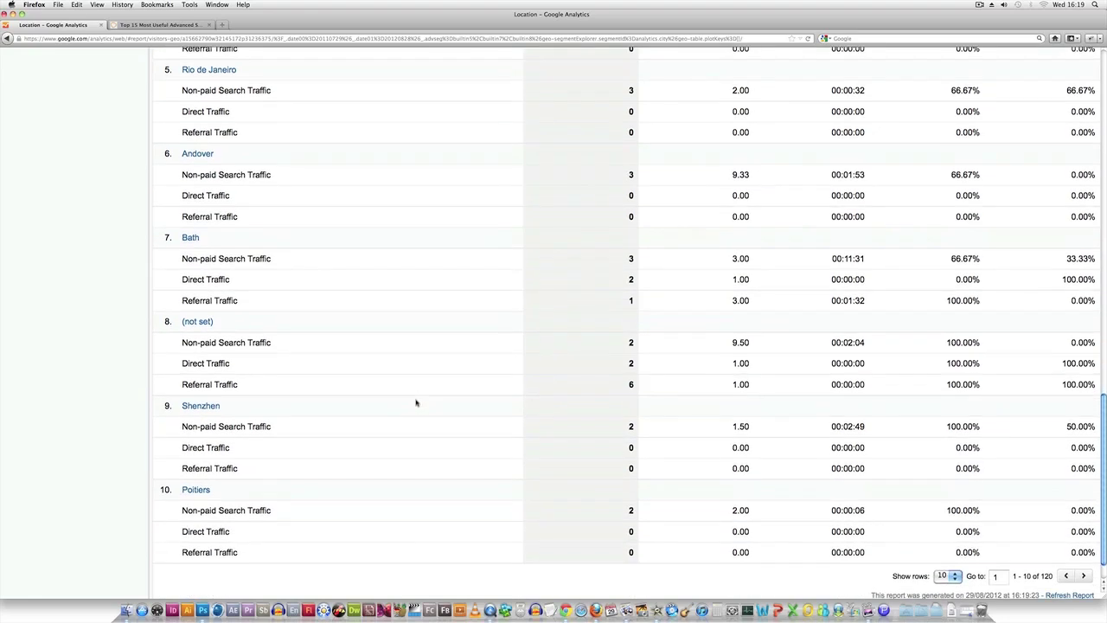
pyautogui.scroll(-1, 416, 403)
pyautogui.scroll(5, 416, 408)
pyautogui.scroll(6, 416, 407)
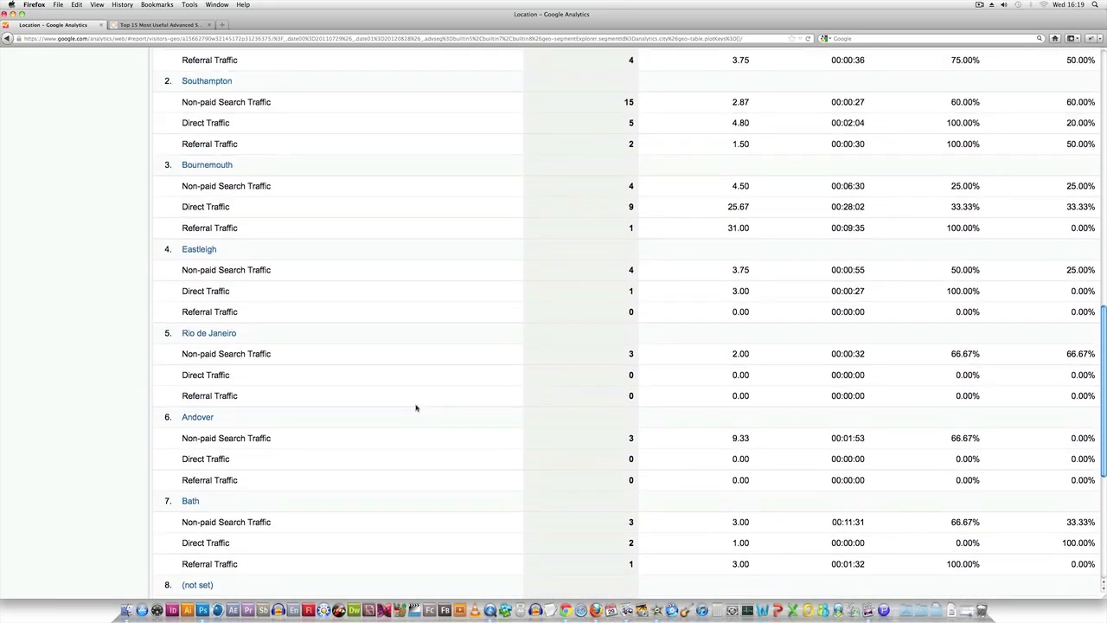
pyautogui.scroll(1, 416, 407)
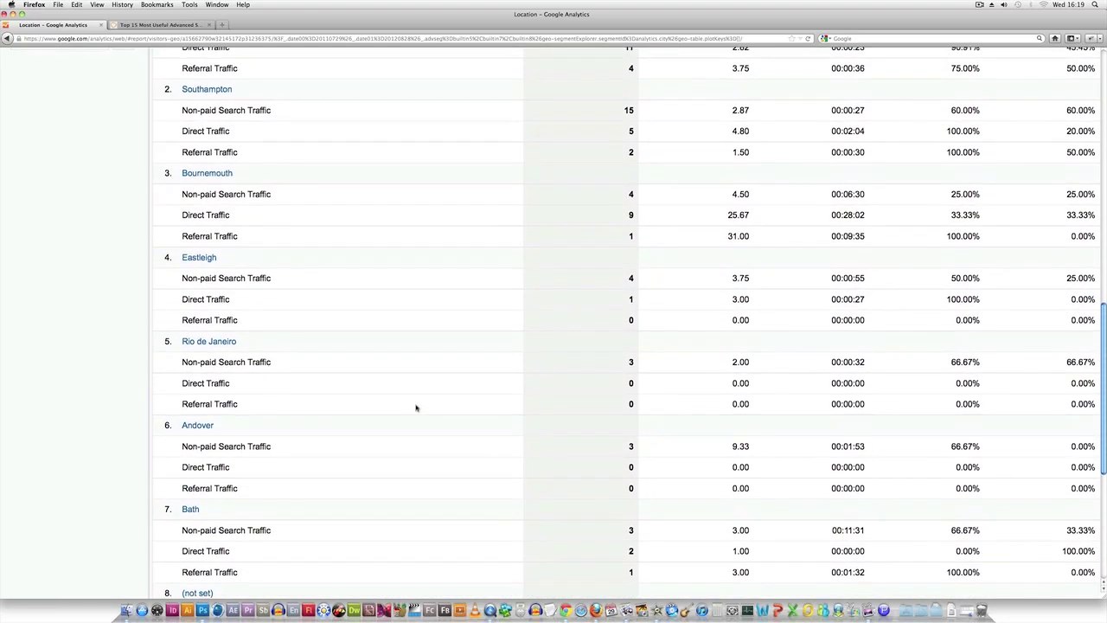
pyautogui.scroll(1, 416, 408)
pyautogui.scroll(1, 416, 407)
pyautogui.scroll(1, 416, 407)
pyautogui.scroll(2, 416, 408)
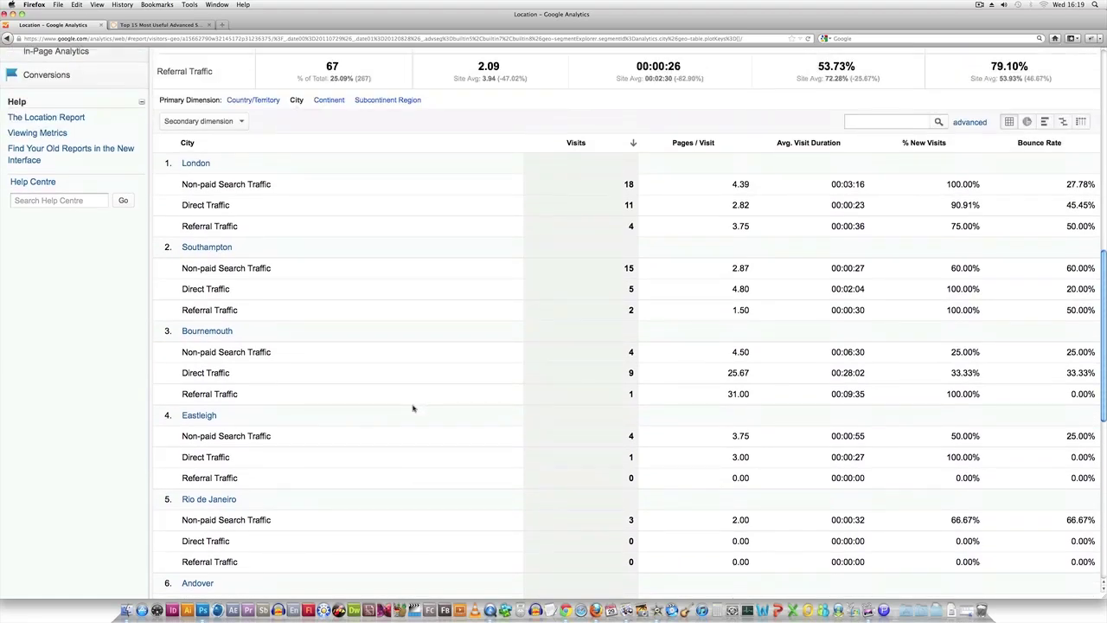
pyautogui.scroll(1, 413, 407)
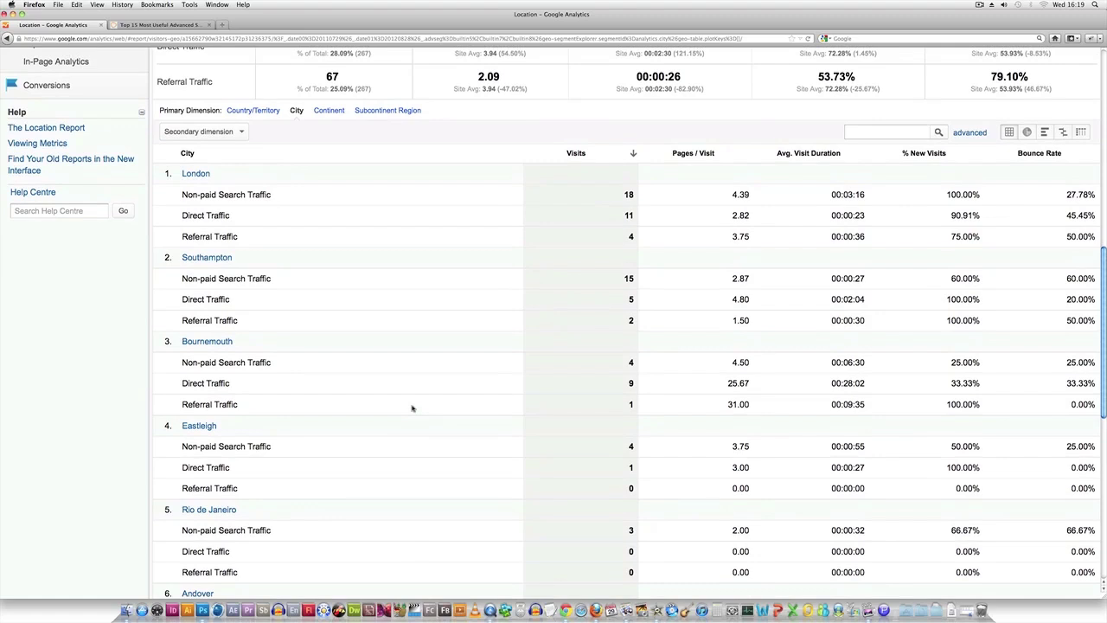
pyautogui.scroll(2, 412, 407)
pyautogui.scroll(2, 412, 407)
pyautogui.scroll(3, 412, 408)
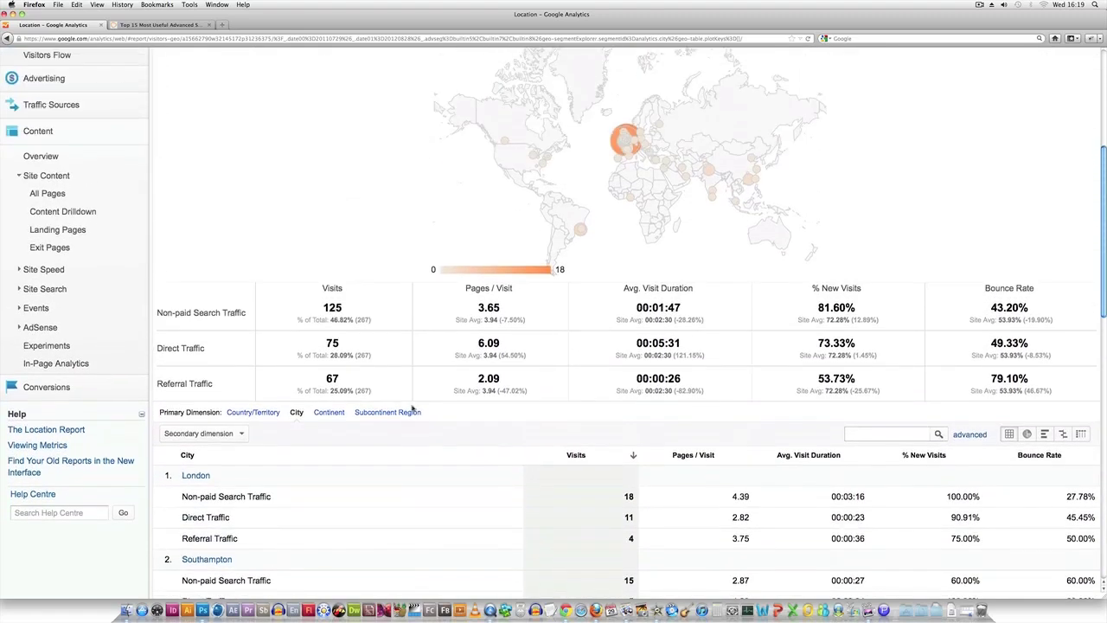
pyautogui.scroll(4, 412, 408)
pyautogui.scroll(1, 412, 407)
pyautogui.scroll(2, 412, 407)
pyautogui.scroll(1, 412, 407)
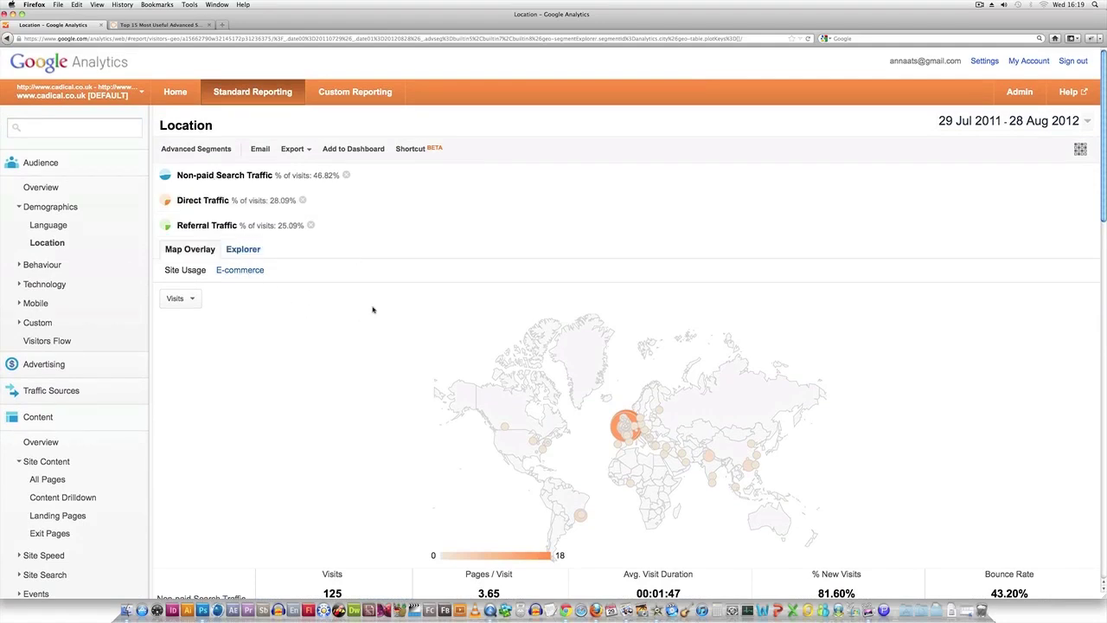
# Step: Untick the Non-paid Search, Direct and Referral Traffic segments in Advanced Segments
pyautogui.click(186, 152)
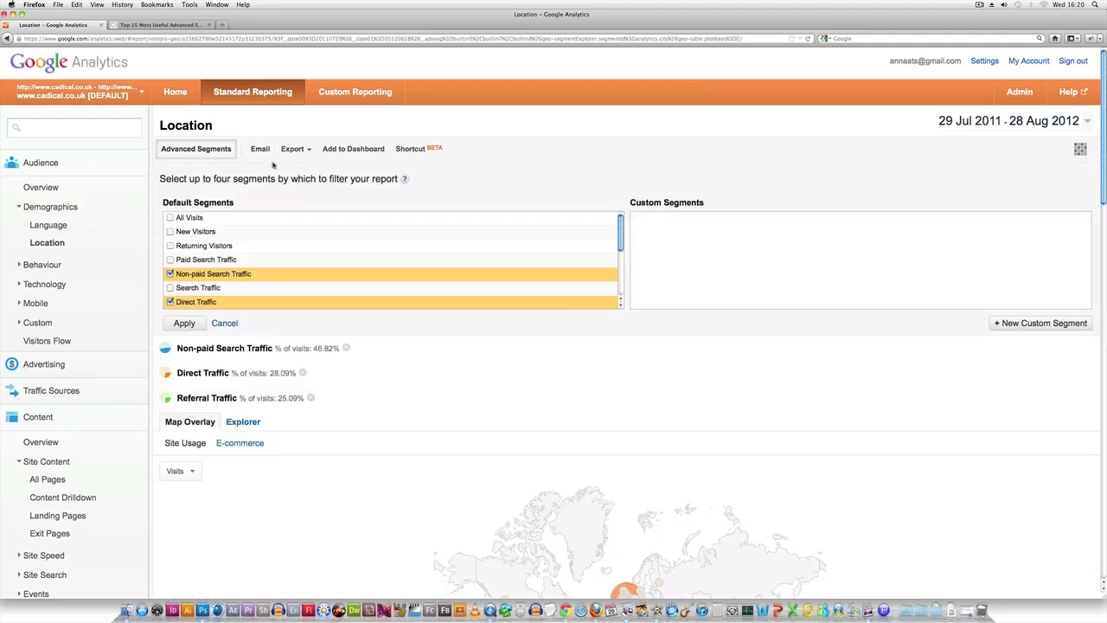
pyautogui.click(184, 275)
pyautogui.click(189, 301)
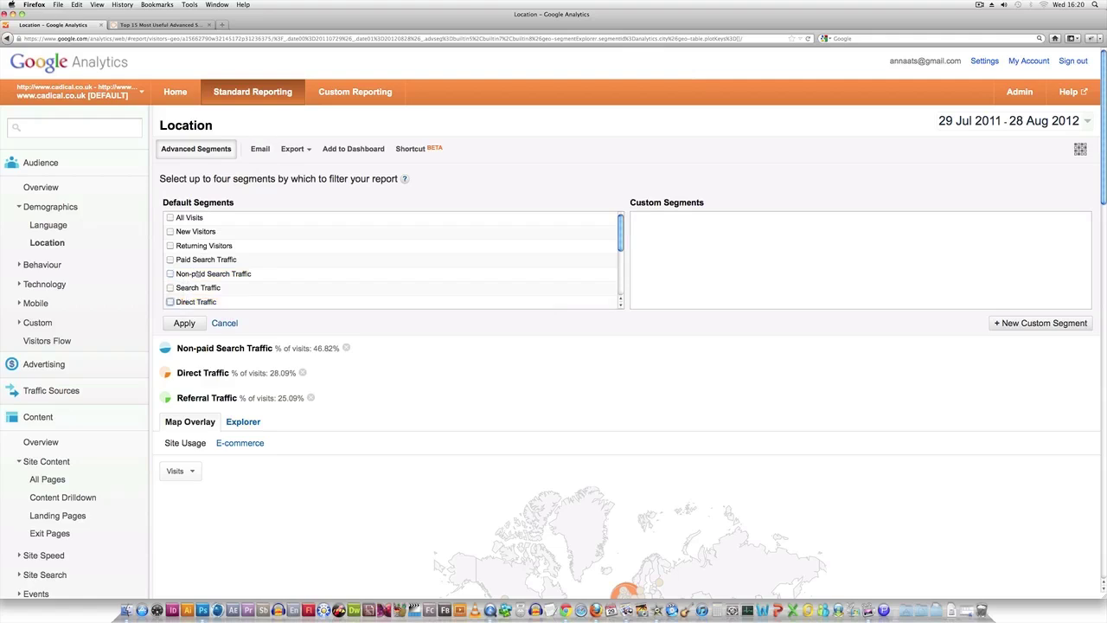
pyautogui.scroll(-3, 187, 277)
pyautogui.click(185, 249)
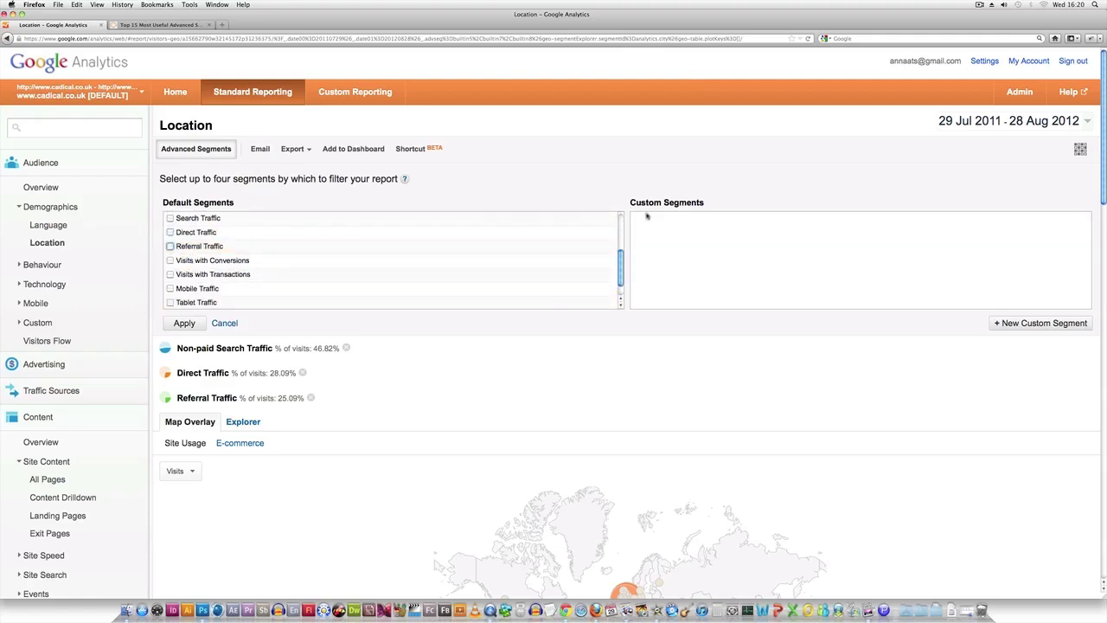
# Step: Save a new Brand Terms custom segment where Keyword contains 'cadical'
pyautogui.click(1038, 323)
pyautogui.write('Brand Terms')
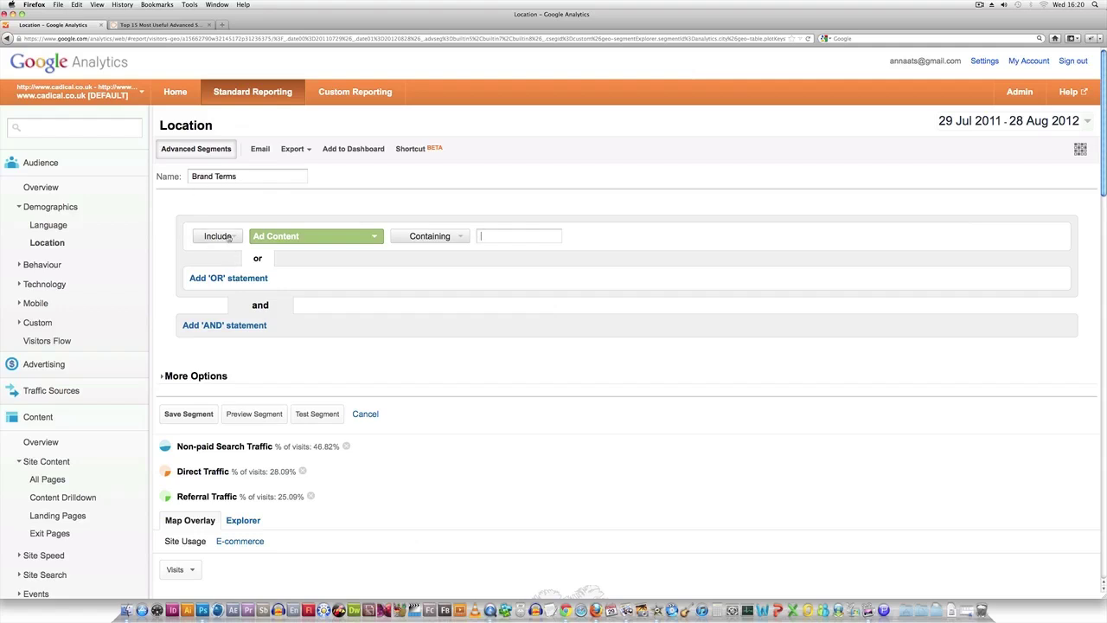
pyautogui.click(291, 236)
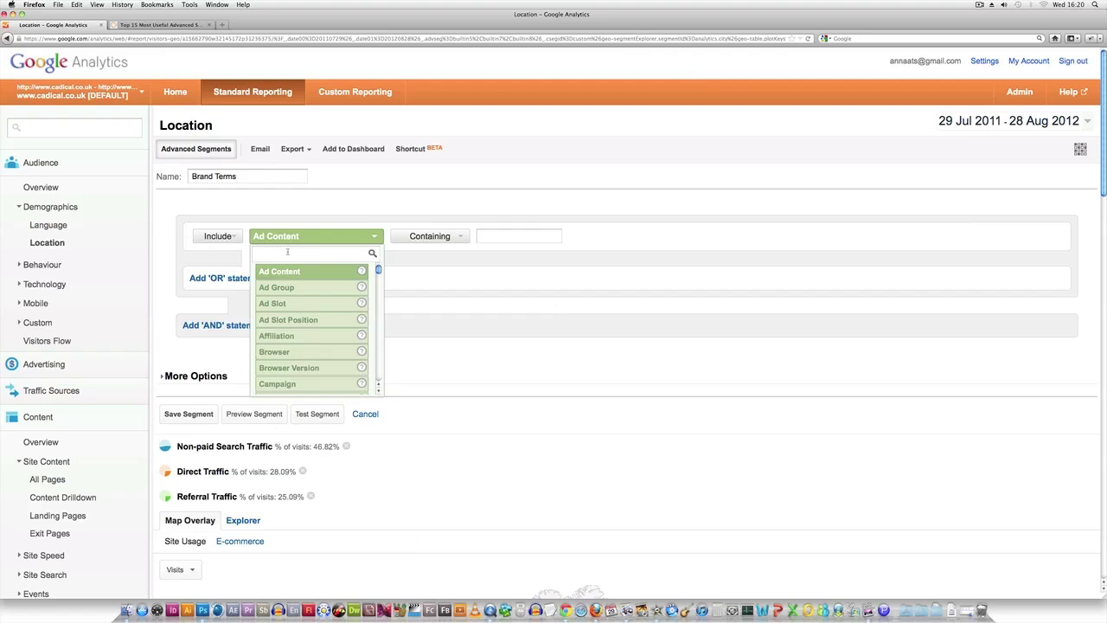
pyautogui.write('k')
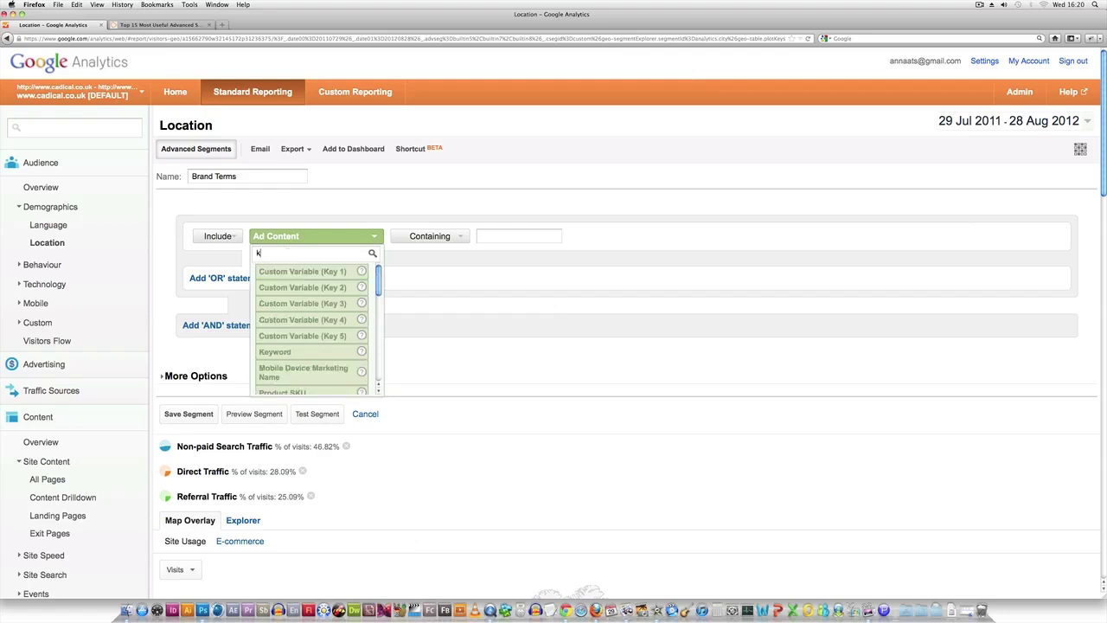
pyautogui.write('eyw')
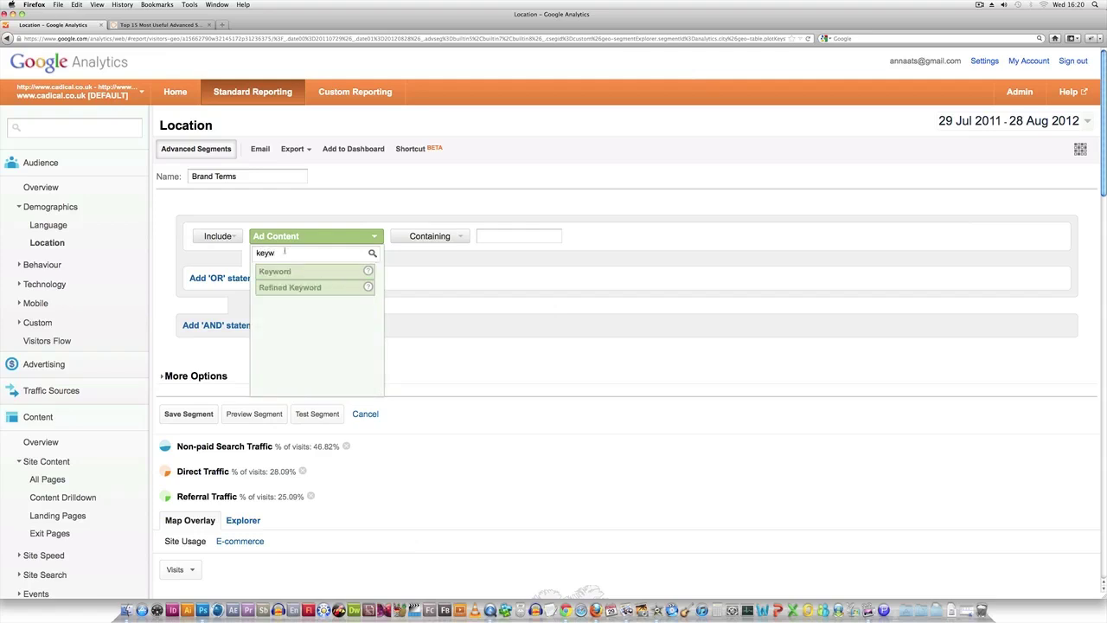
pyautogui.click(281, 272)
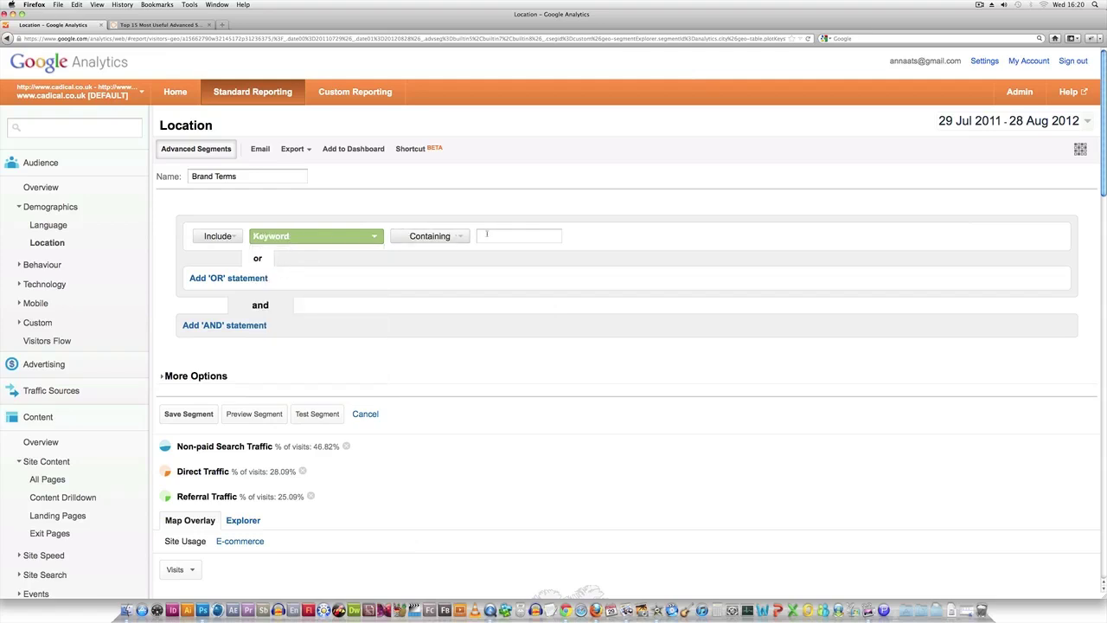
pyautogui.write('ca')
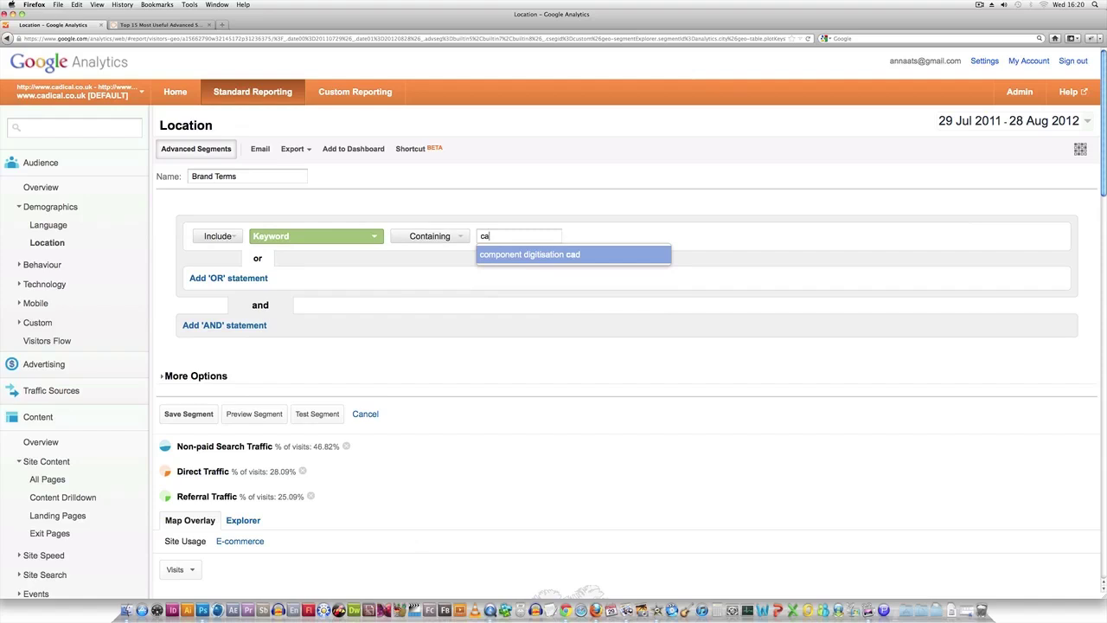
pyautogui.write('dical')
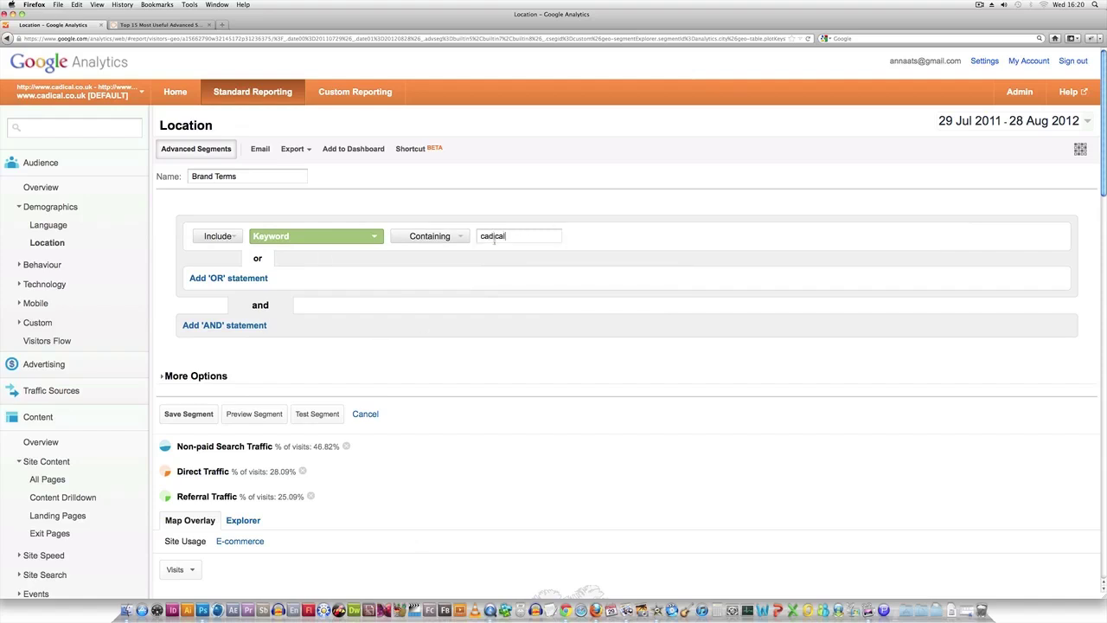
pyautogui.click(201, 414)
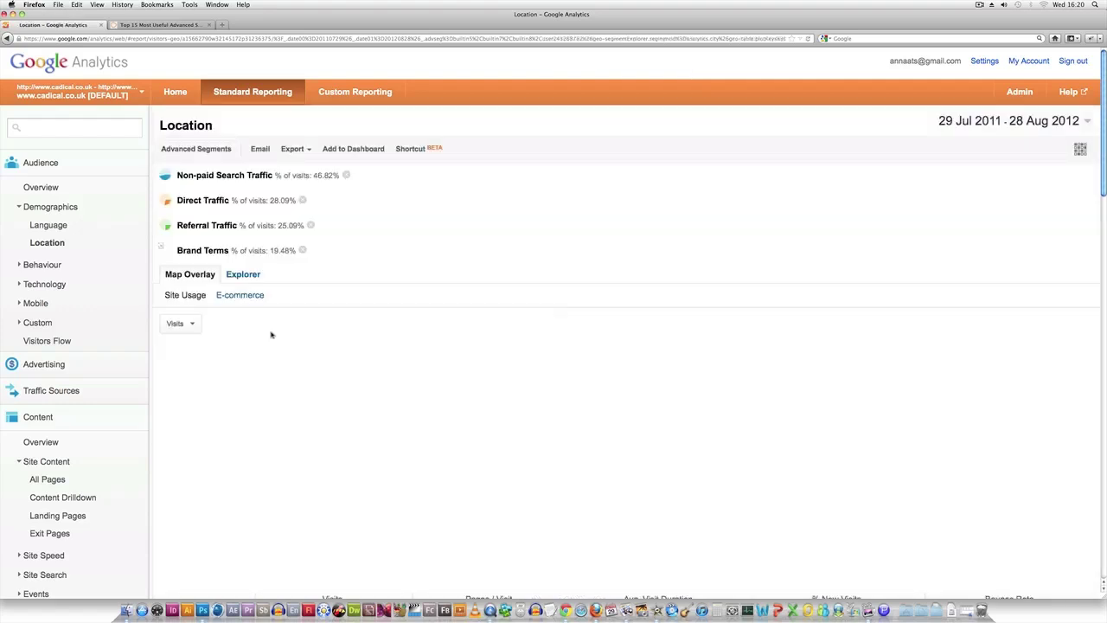
# Step: Open the Traffic Sources > Sources > Search > Organic report
pyautogui.scroll(-1, 208, 372)
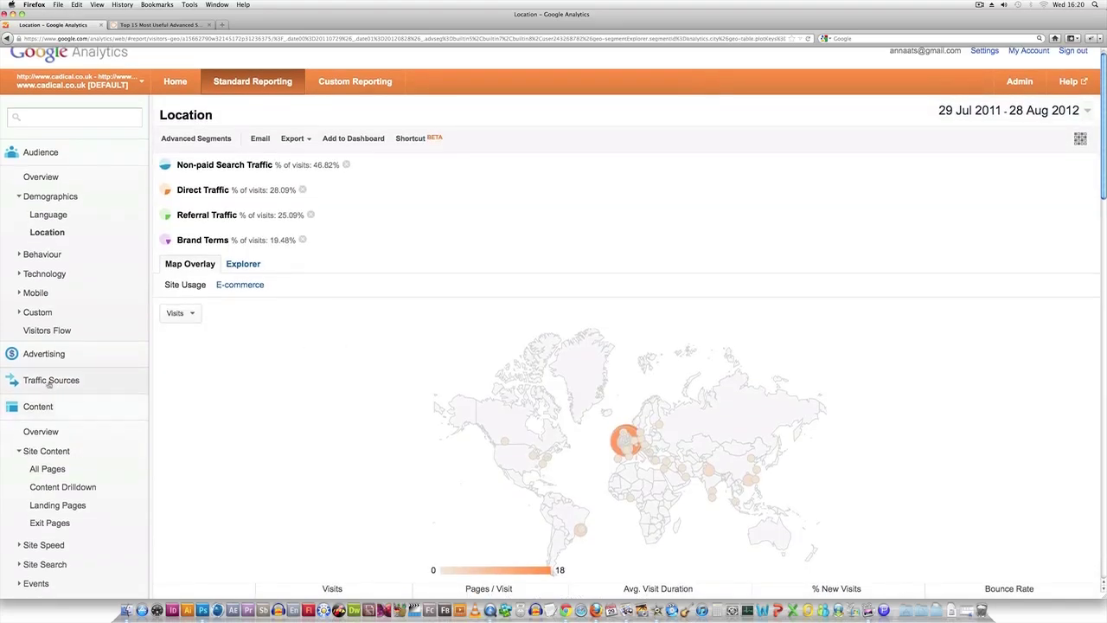
pyautogui.click(49, 380)
pyautogui.click(50, 424)
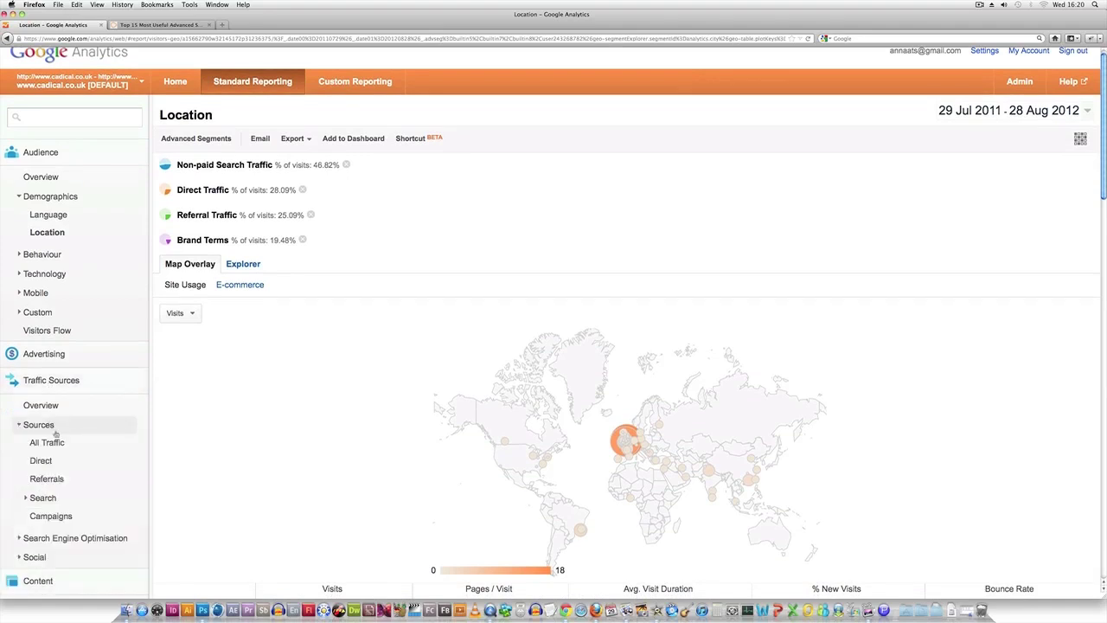
pyautogui.click(52, 500)
pyautogui.click(52, 536)
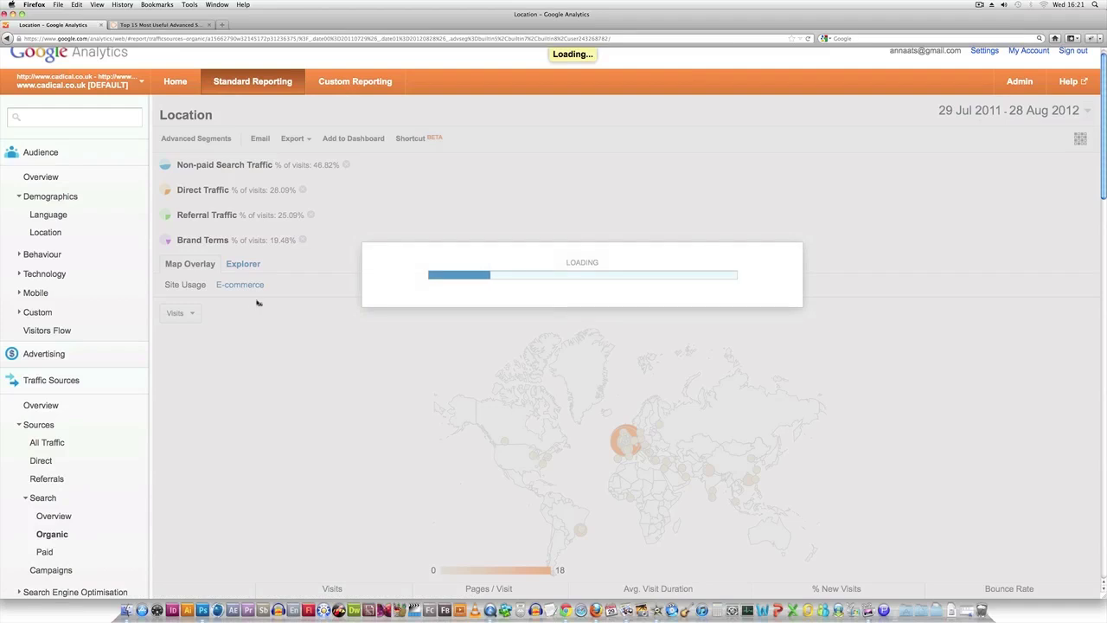
pyautogui.scroll(-3, 290, 386)
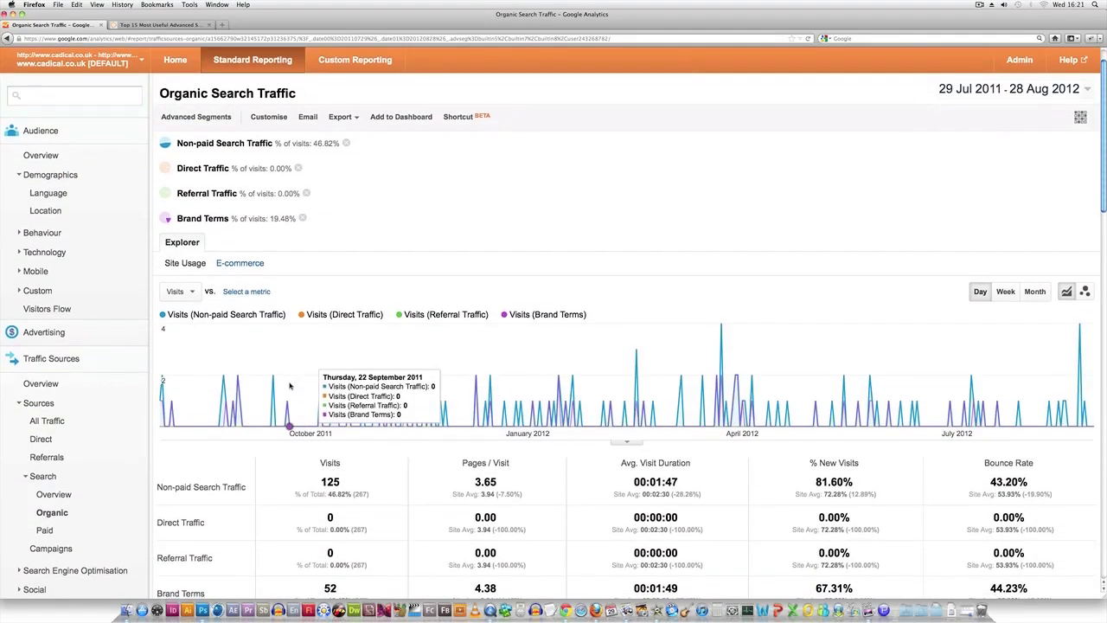
pyautogui.scroll(-2, 290, 386)
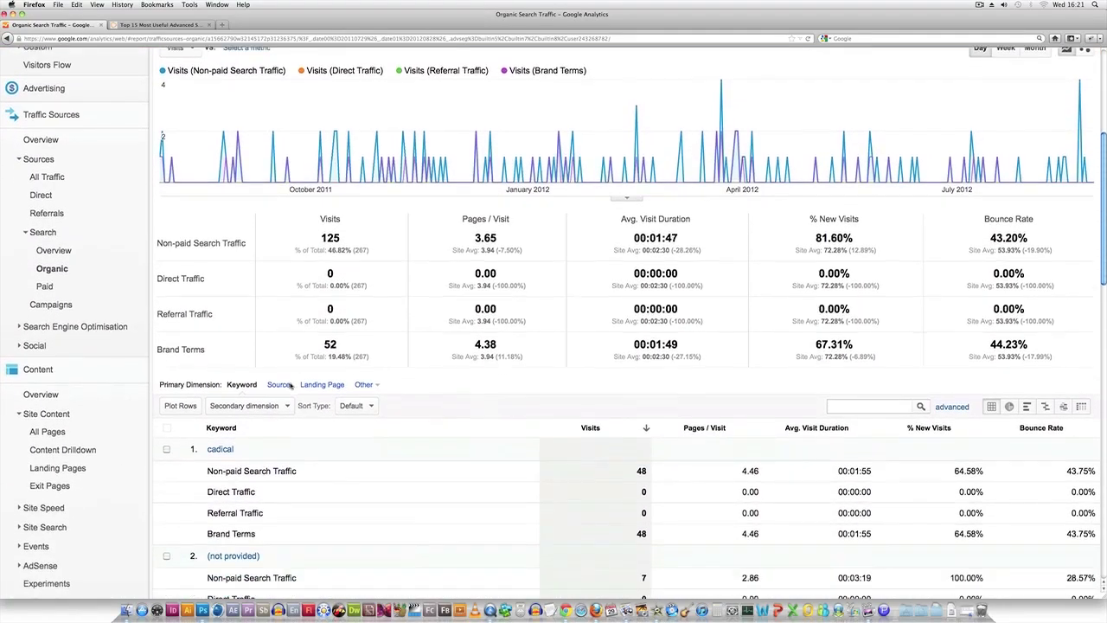
pyautogui.scroll(5, 290, 386)
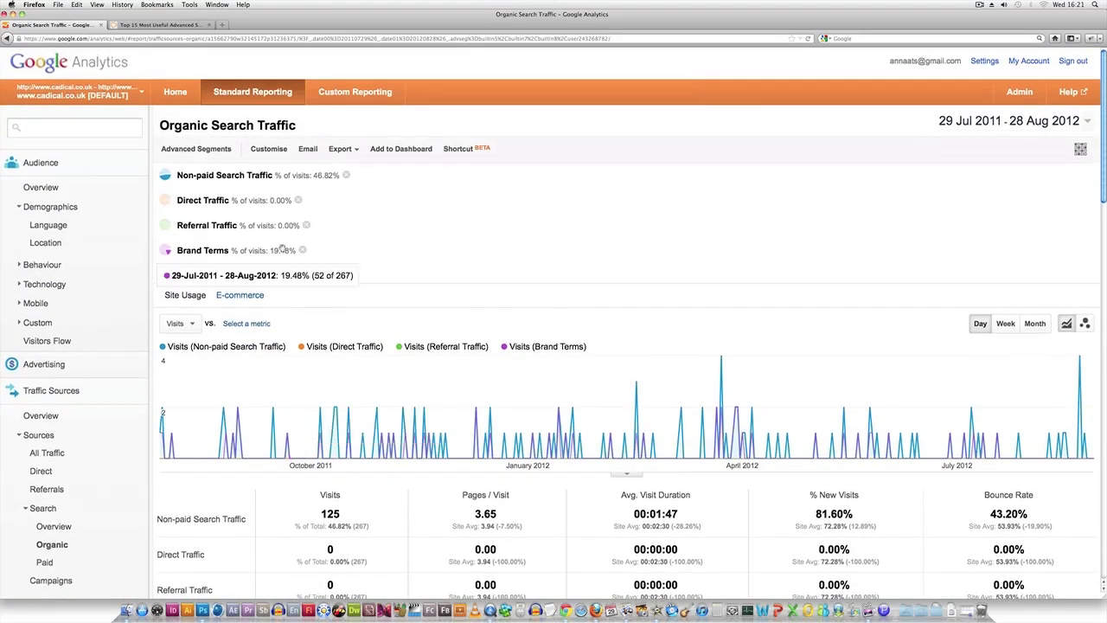
# Step: Remove the Referral and Direct Traffic segments, leaving Non-paid Search (125) versus Brand Terms (52)
pyautogui.click(305, 225)
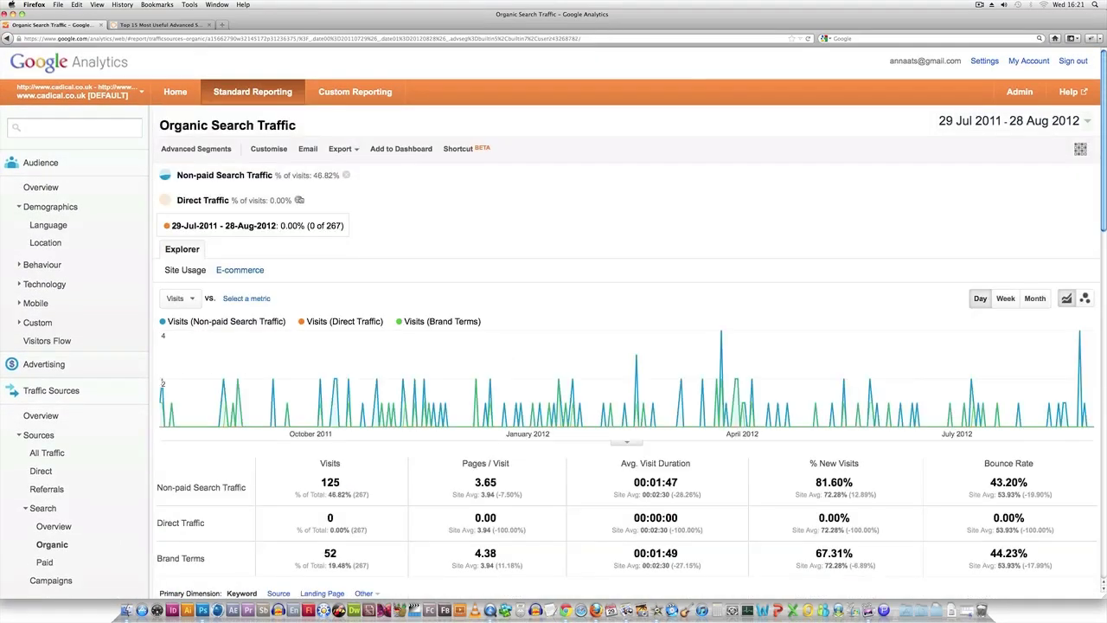
pyautogui.click(300, 200)
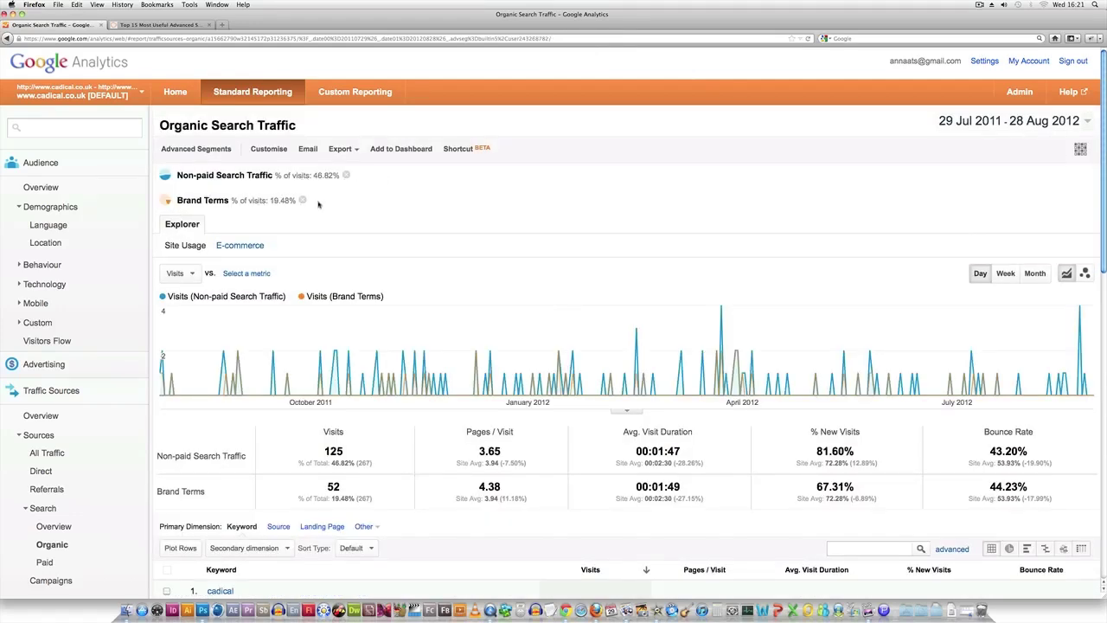
pyautogui.scroll(-2, 433, 309)
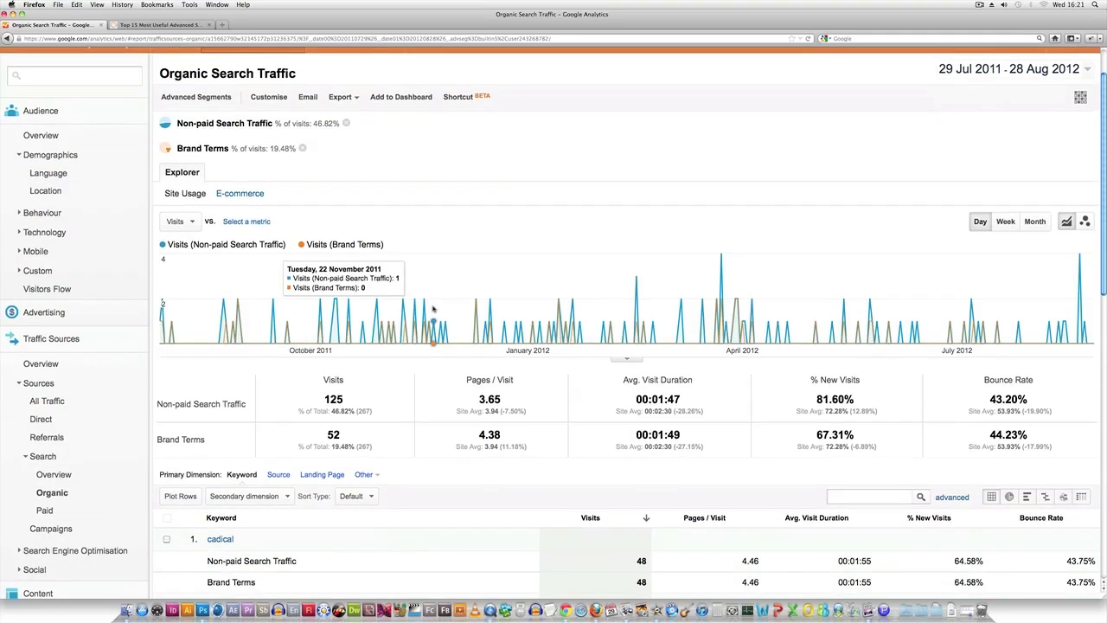
pyautogui.scroll(-5, 433, 309)
pyautogui.scroll(-3, 433, 308)
pyautogui.scroll(-2, 433, 309)
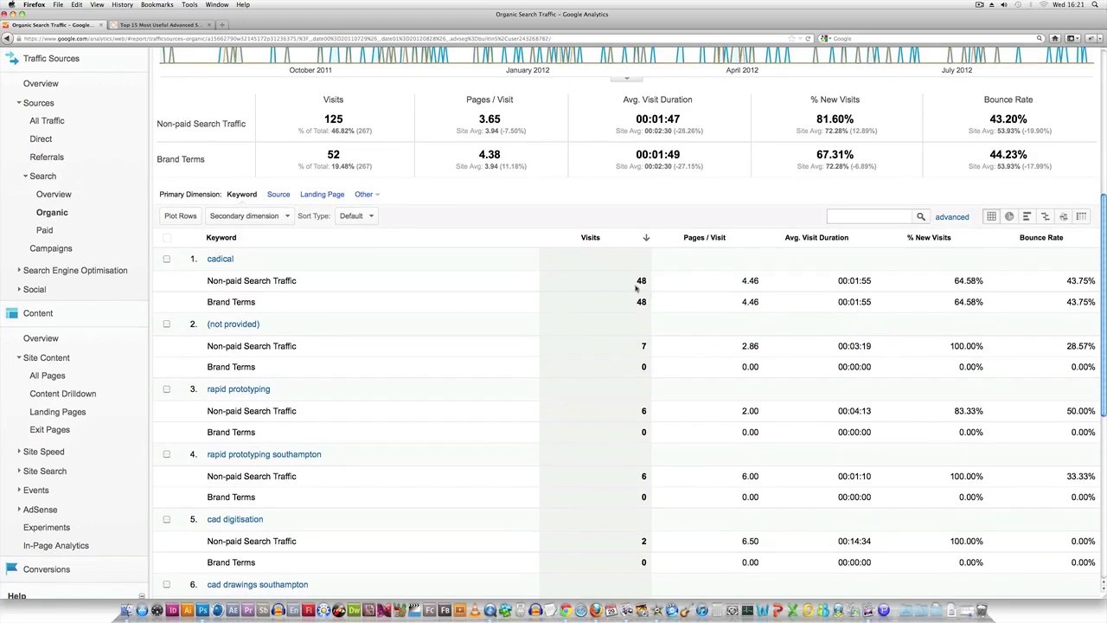
pyautogui.scroll(-1, 575, 368)
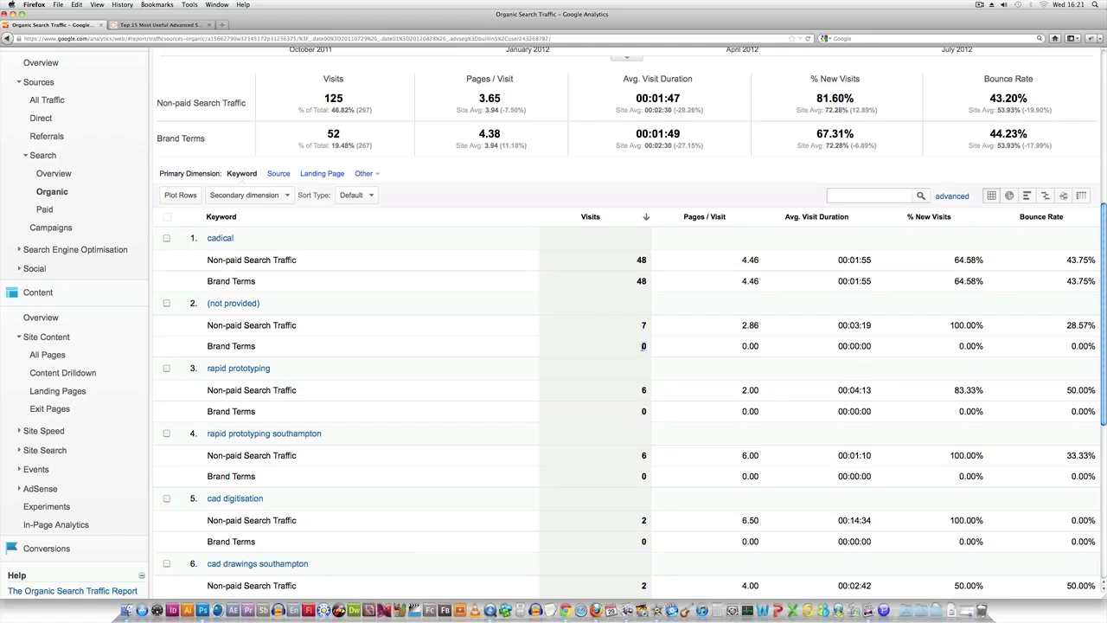
pyautogui.scroll(-3, 591, 366)
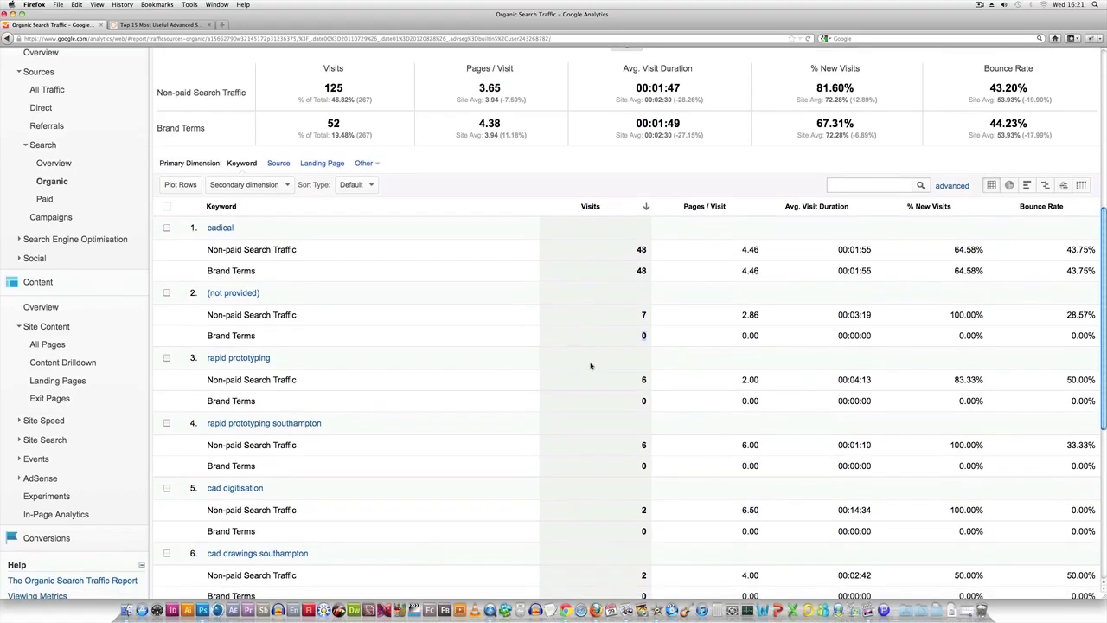
pyautogui.scroll(-1, 591, 366)
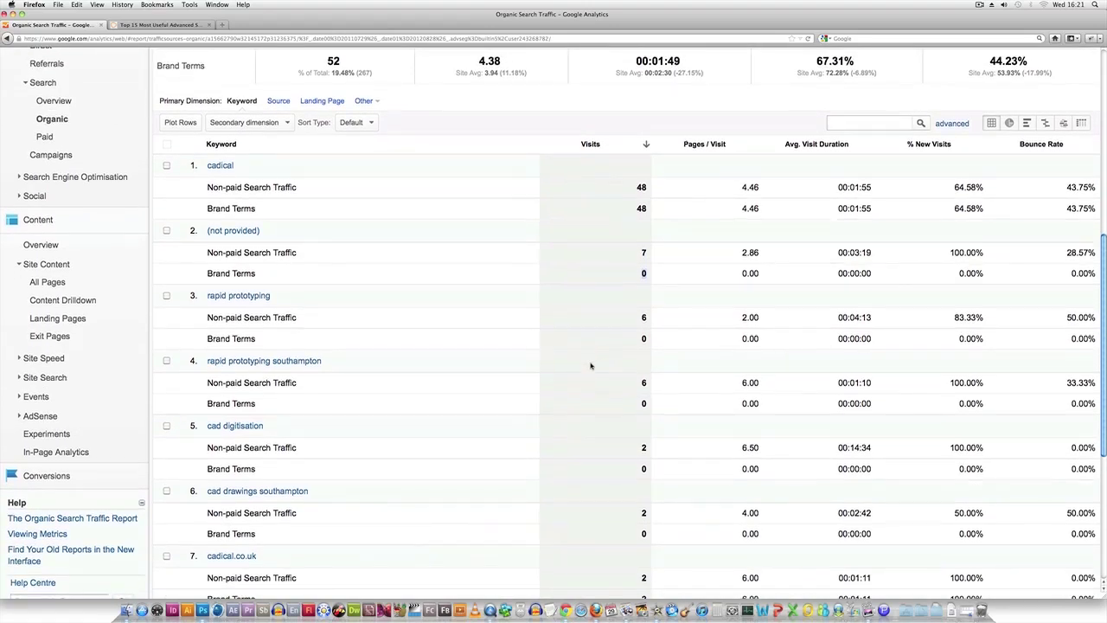
pyautogui.scroll(-2, 591, 366)
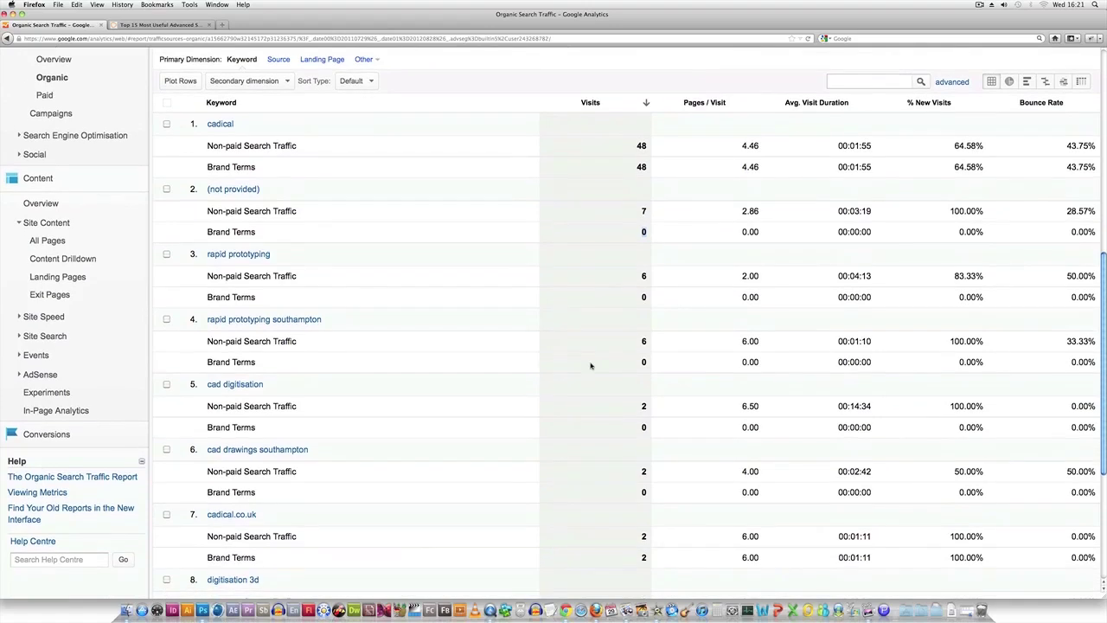
pyautogui.scroll(-2, 591, 366)
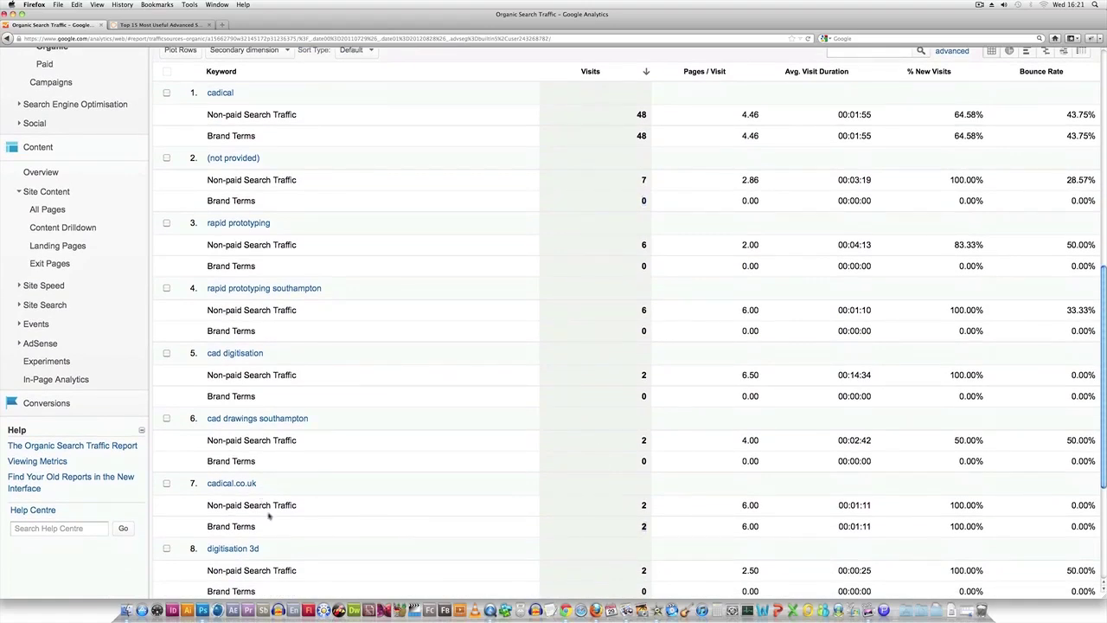
pyautogui.scroll(-2, 579, 502)
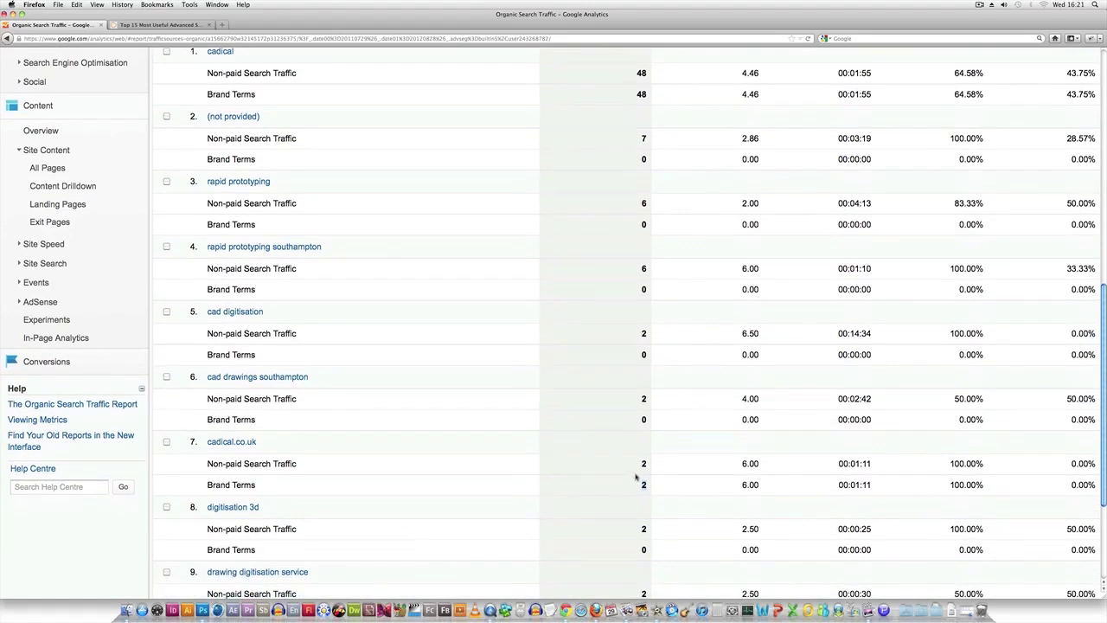
pyautogui.scroll(4, 519, 470)
pyautogui.scroll(6, 519, 469)
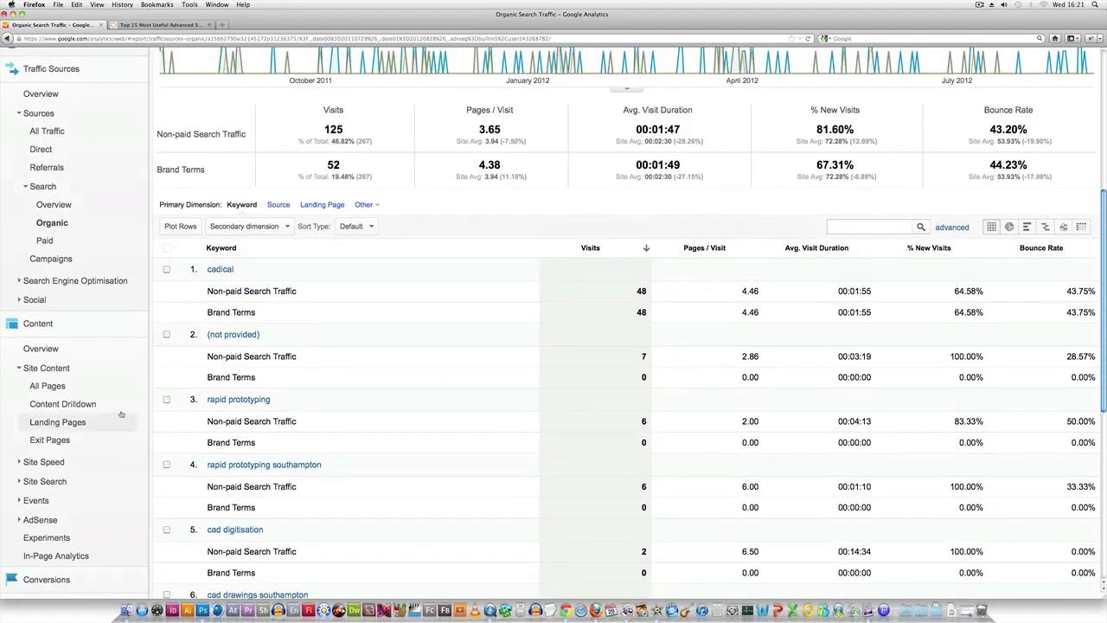
pyautogui.scroll(1, 299, 419)
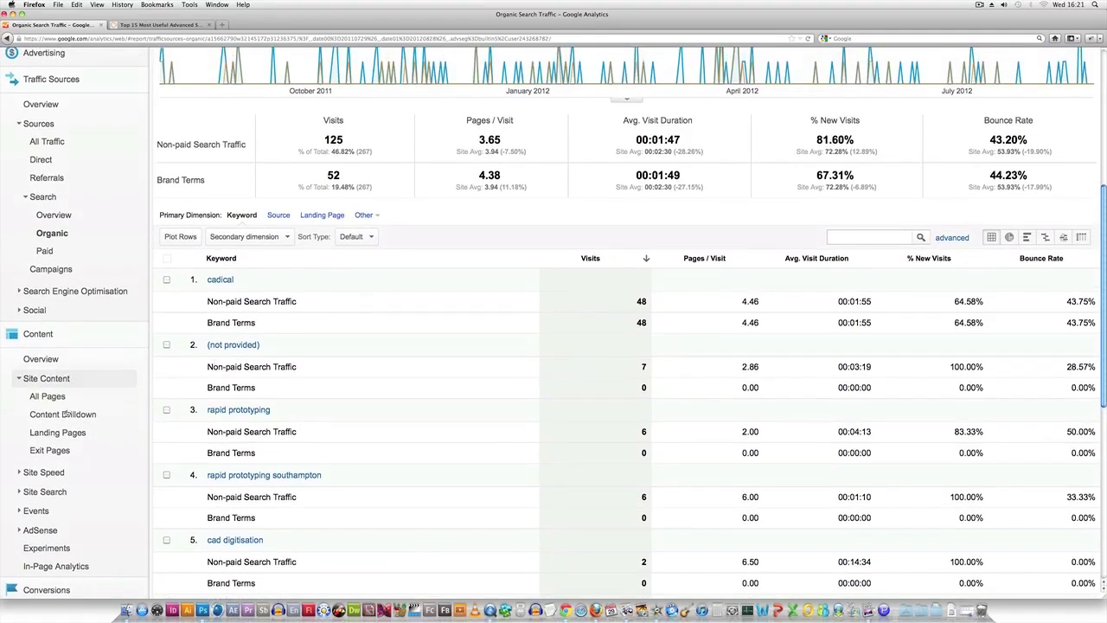
# Step: Open Landing Pages and highlight Brand Terms' 46 home-page visits and 1 /services/ visit
pyautogui.click(64, 432)
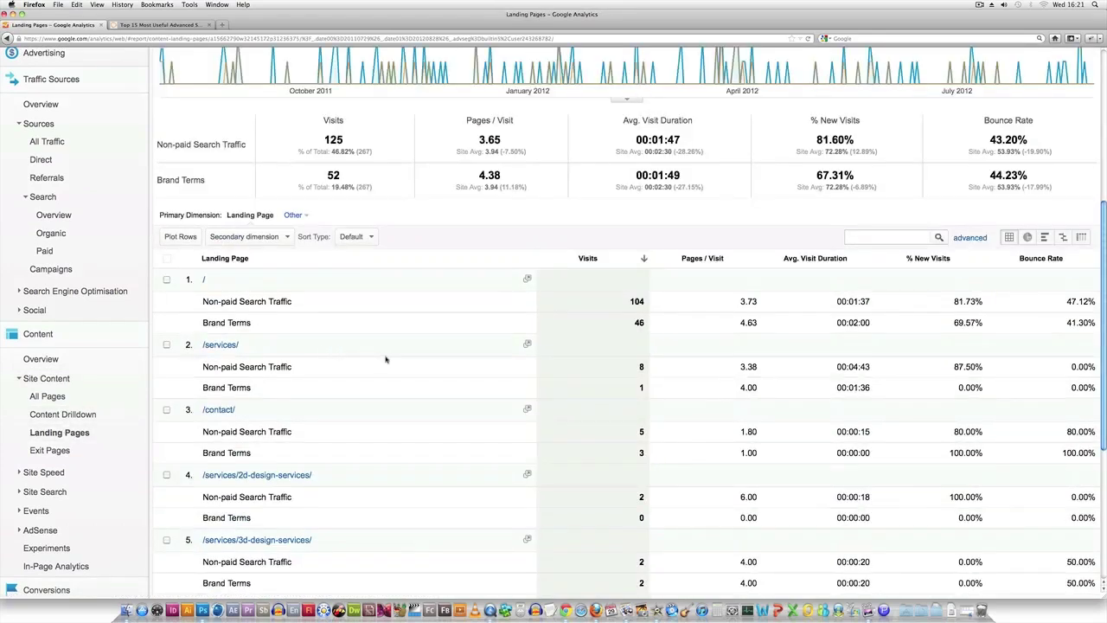
pyautogui.scroll(1, 387, 359)
pyautogui.scroll(1, 385, 360)
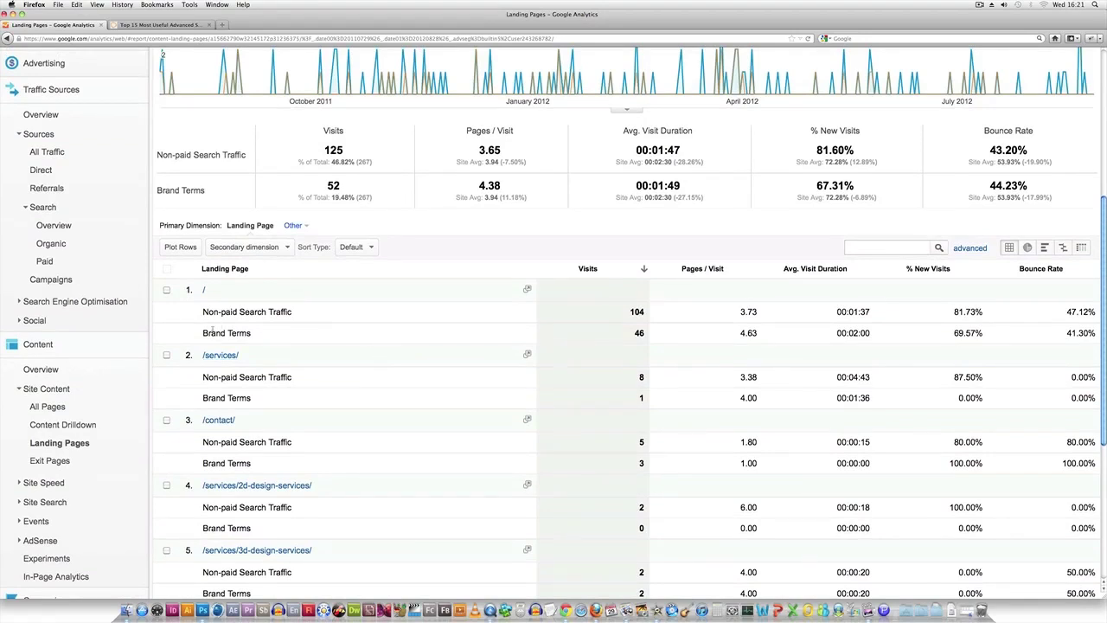
pyautogui.doubleClick(631, 335)
pyautogui.doubleClick(637, 399)
pyautogui.scroll(-1, 605, 468)
pyautogui.scroll(5, 604, 468)
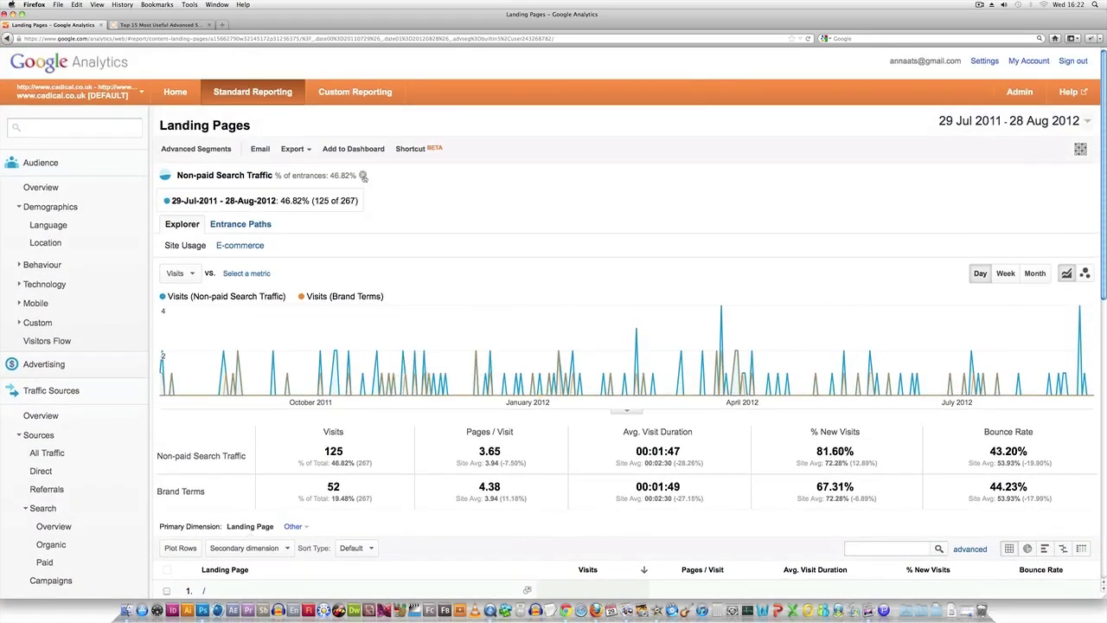
# Step: Remove the Non-paid Search segment so only Brand Terms' four landing pages remain
pyautogui.click(363, 176)
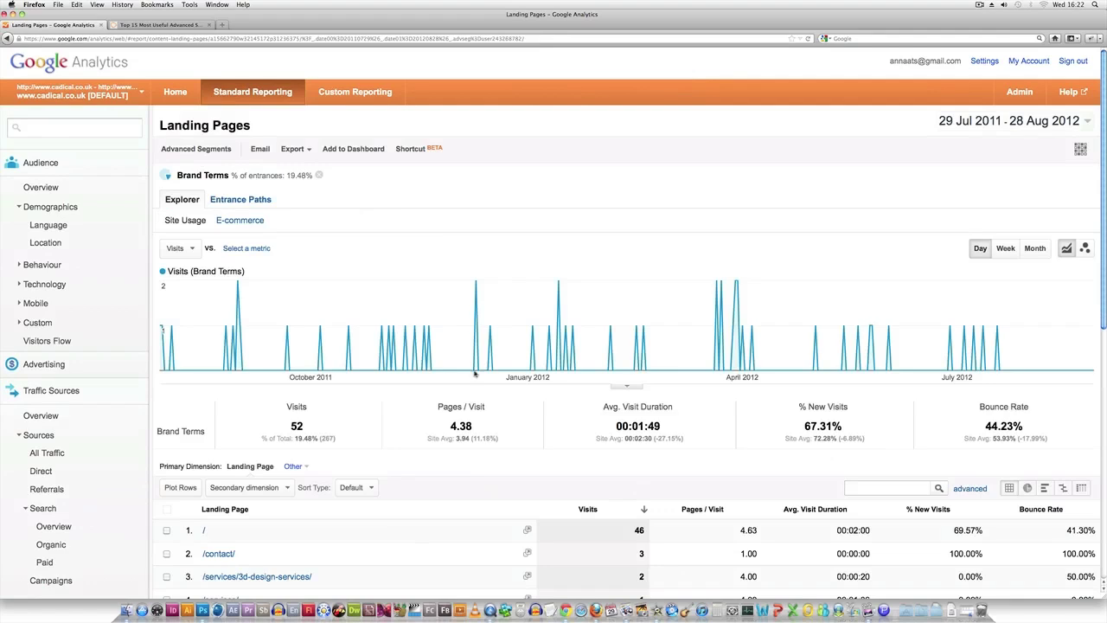
pyautogui.scroll(-4, 585, 416)
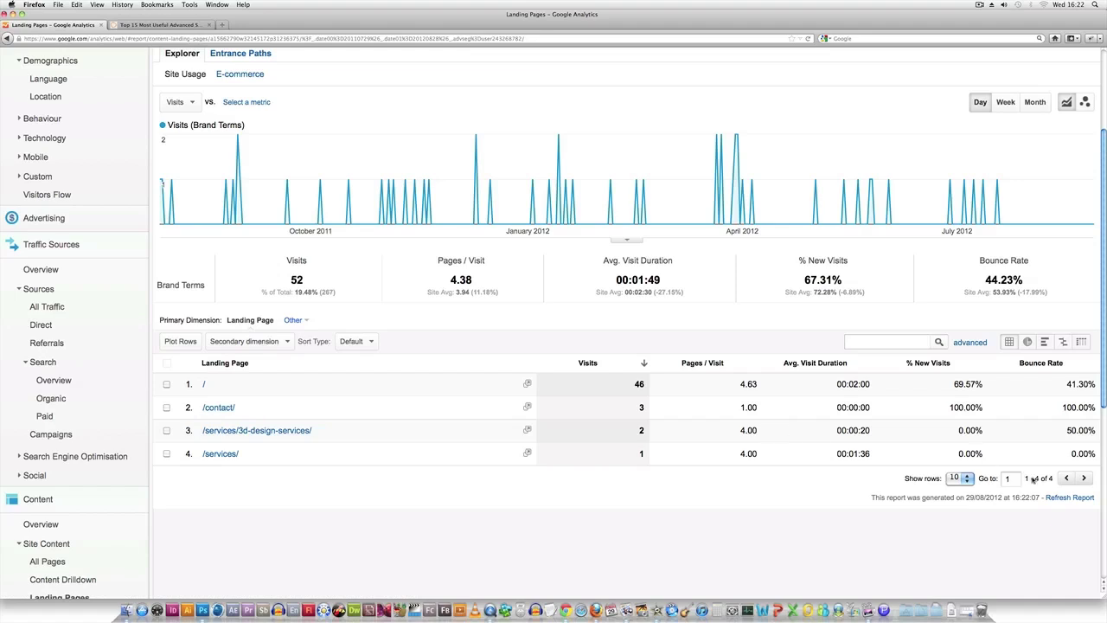
pyautogui.moveTo(1030, 479); pyautogui.dragTo(1058, 481)
pyautogui.scroll(2, 240, 394)
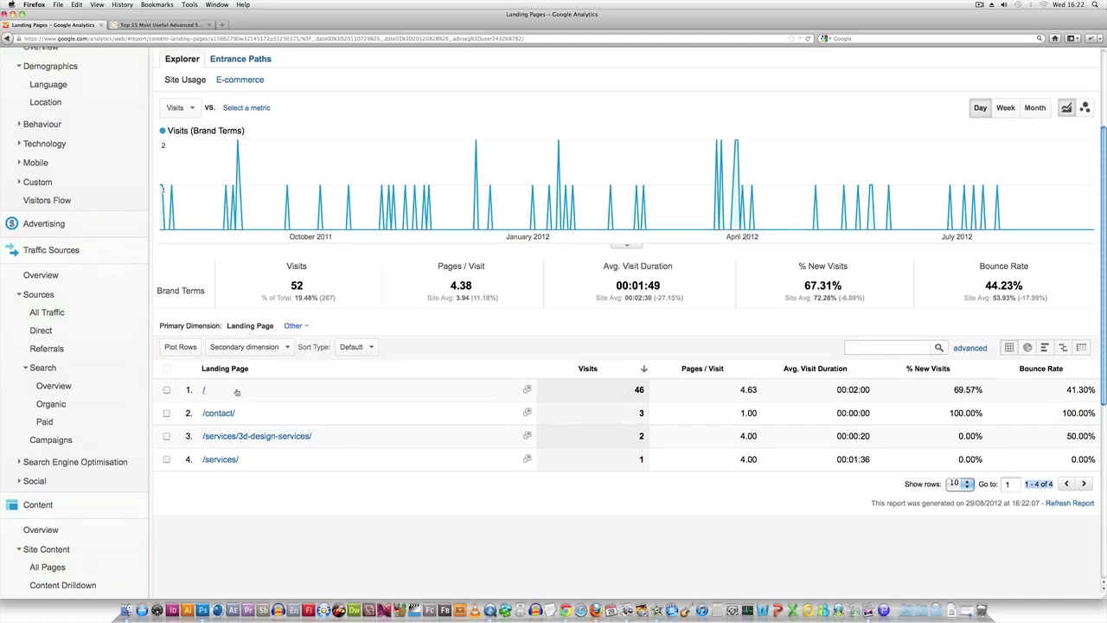
pyautogui.scroll(3, 292, 424)
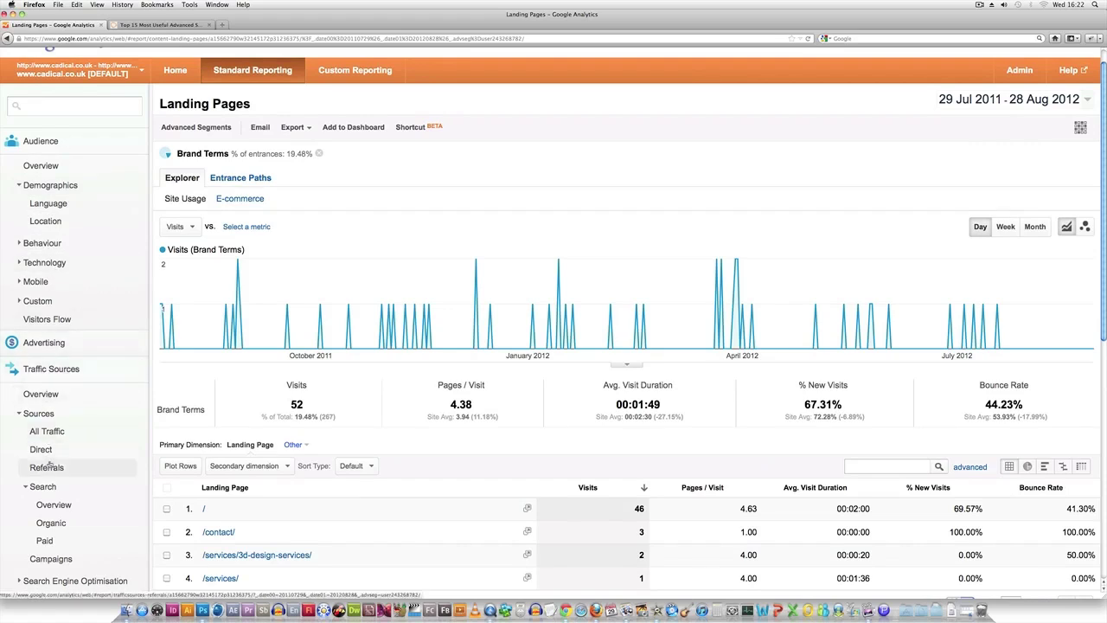
pyautogui.scroll(-3, 50, 465)
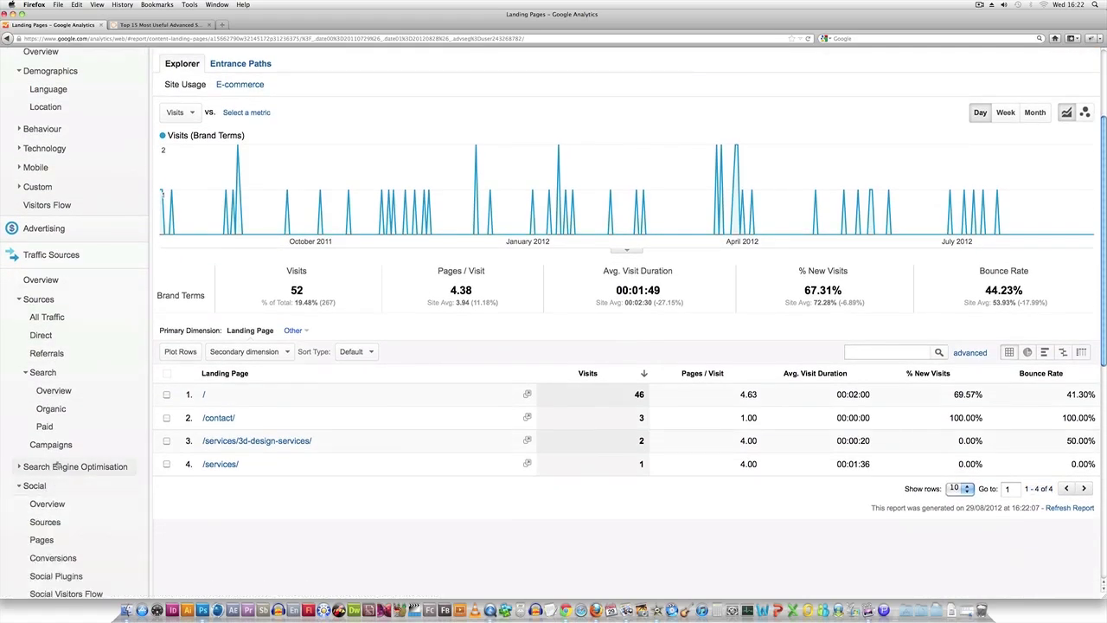
pyautogui.scroll(-3, 56, 465)
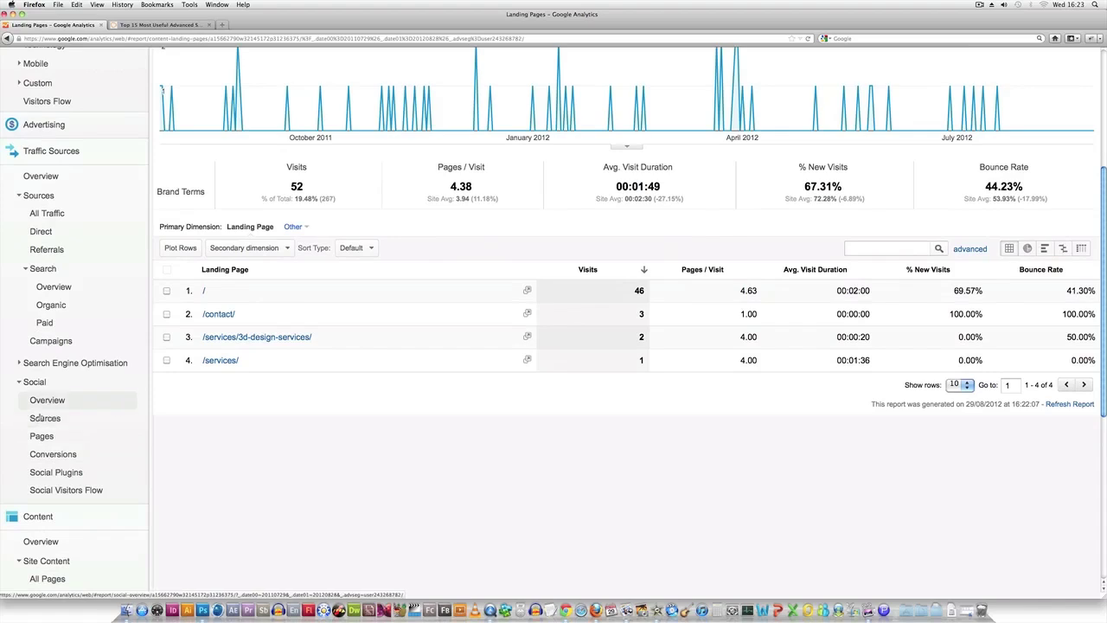
# Step: Open the Social Sources report for Brand Terms, which shows no social network data
pyautogui.click(39, 418)
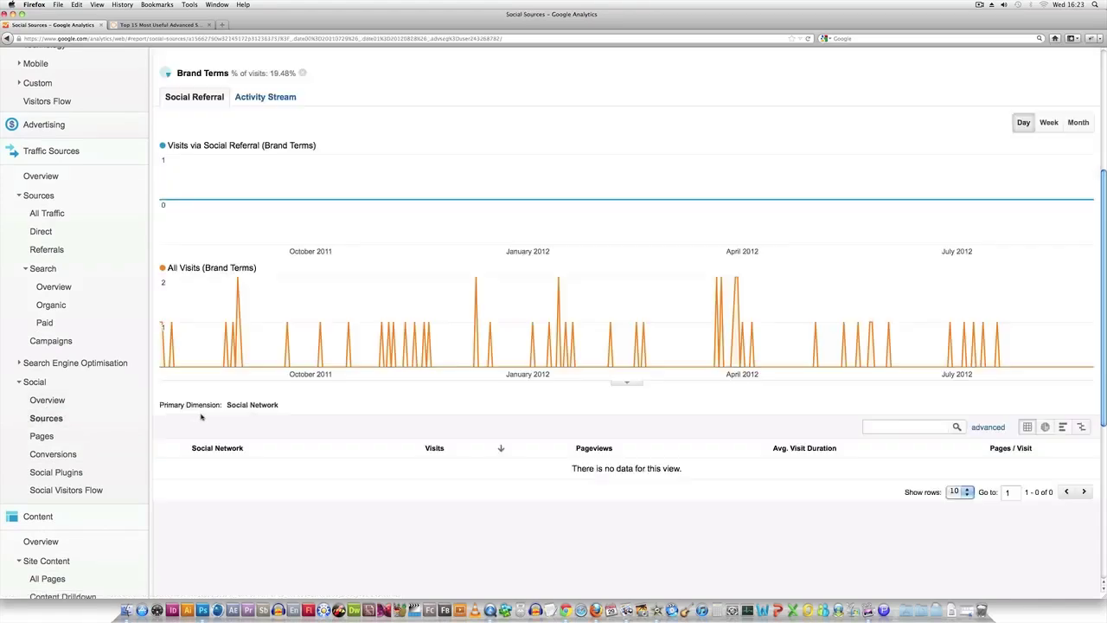
pyautogui.scroll(2, 309, 466)
pyautogui.scroll(3, 309, 466)
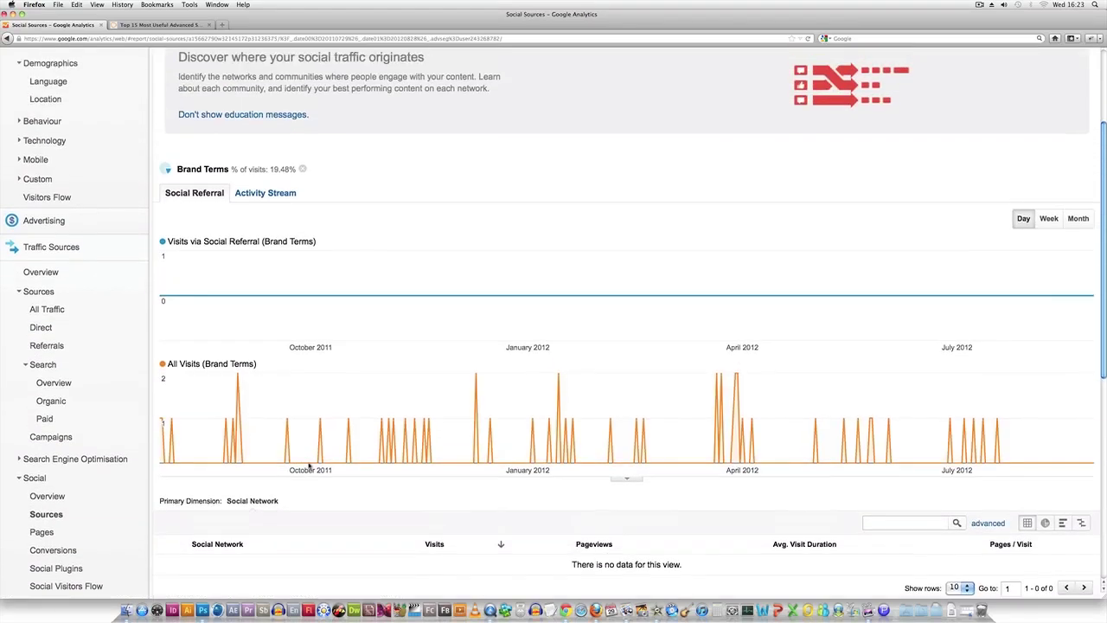
pyautogui.scroll(-2, 308, 467)
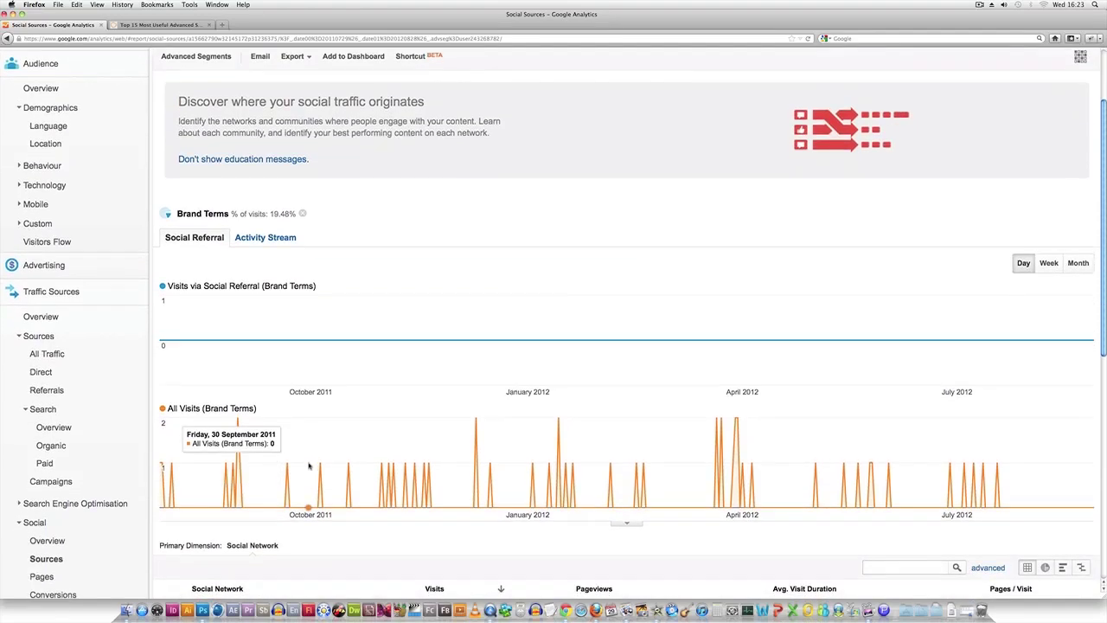
pyautogui.scroll(-2, 309, 466)
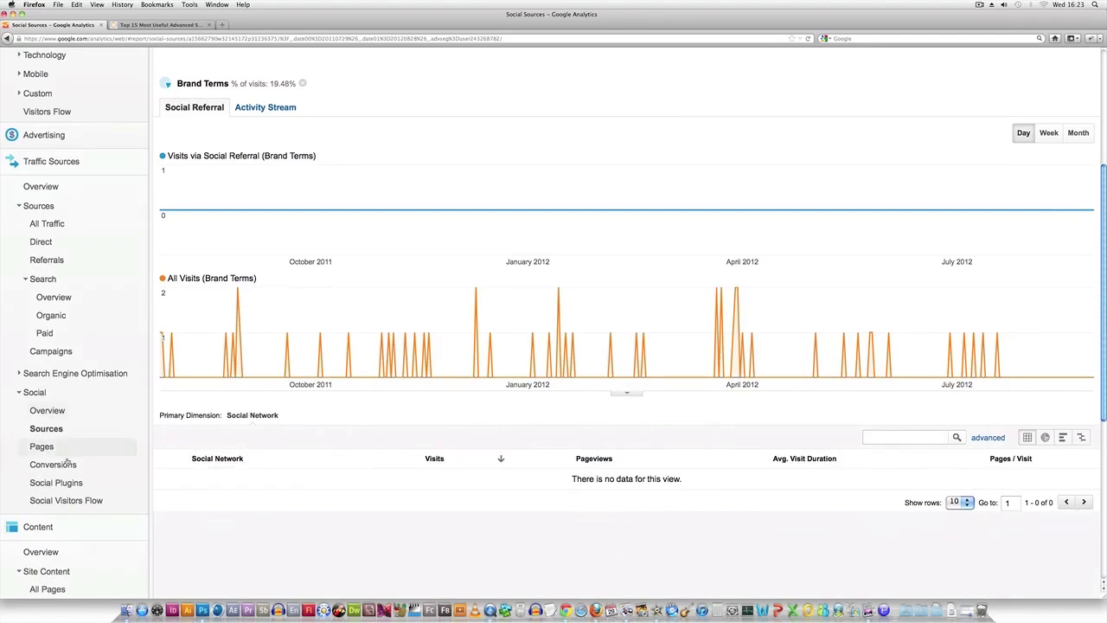
pyautogui.scroll(-2, 34, 442)
pyautogui.scroll(-3, 35, 442)
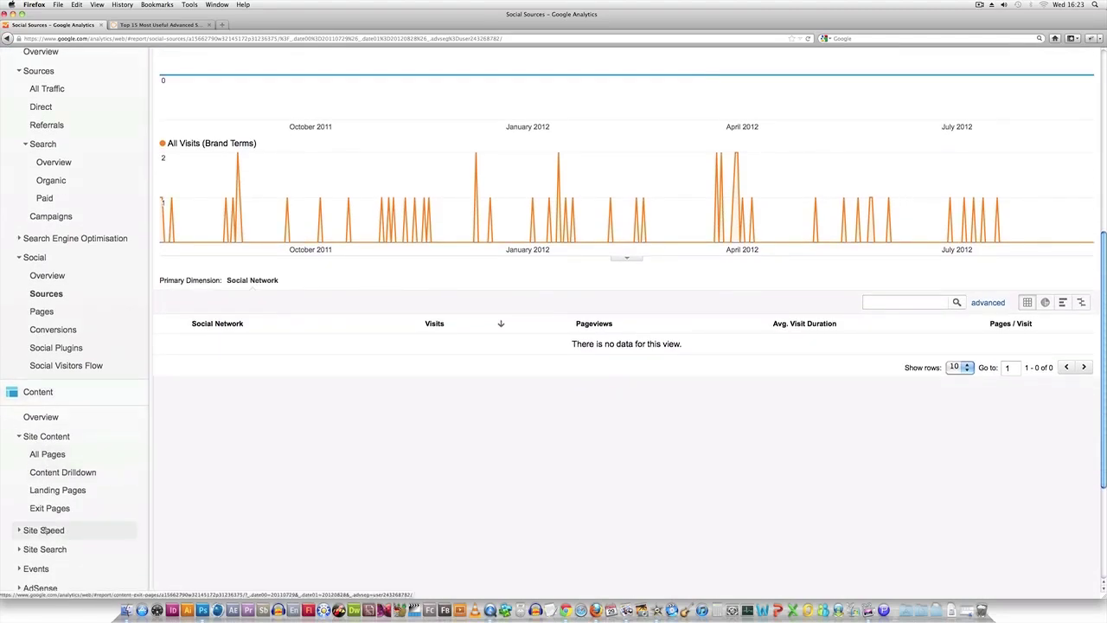
# Step: Open the Exit Pages report: 52 Brand Terms exits, 35 from the home page
pyautogui.click(80, 509)
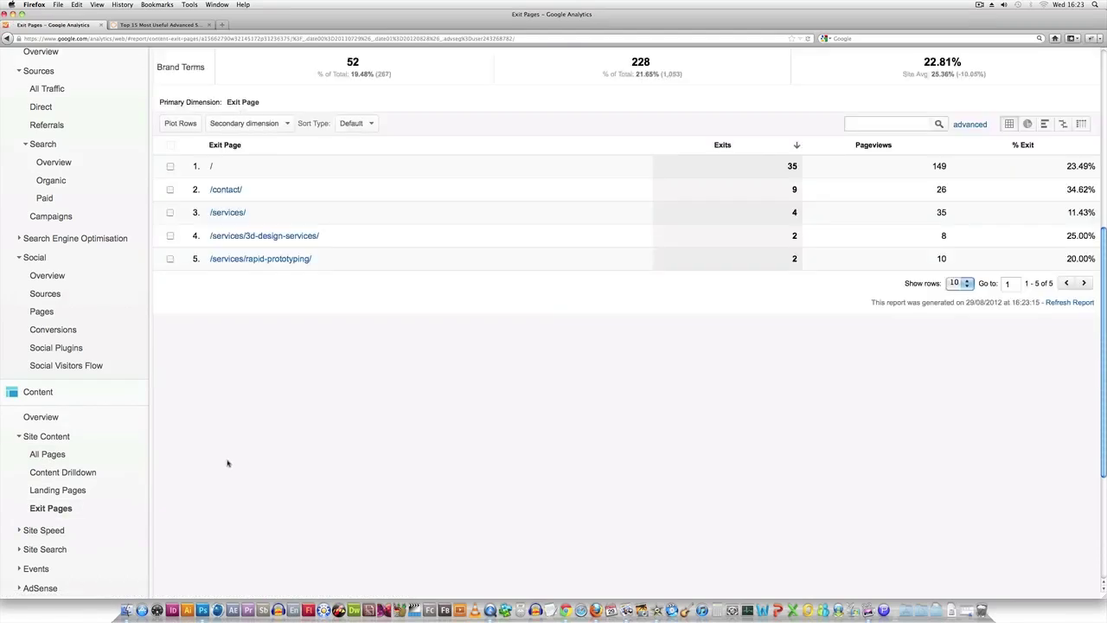
pyautogui.scroll(5, 260, 482)
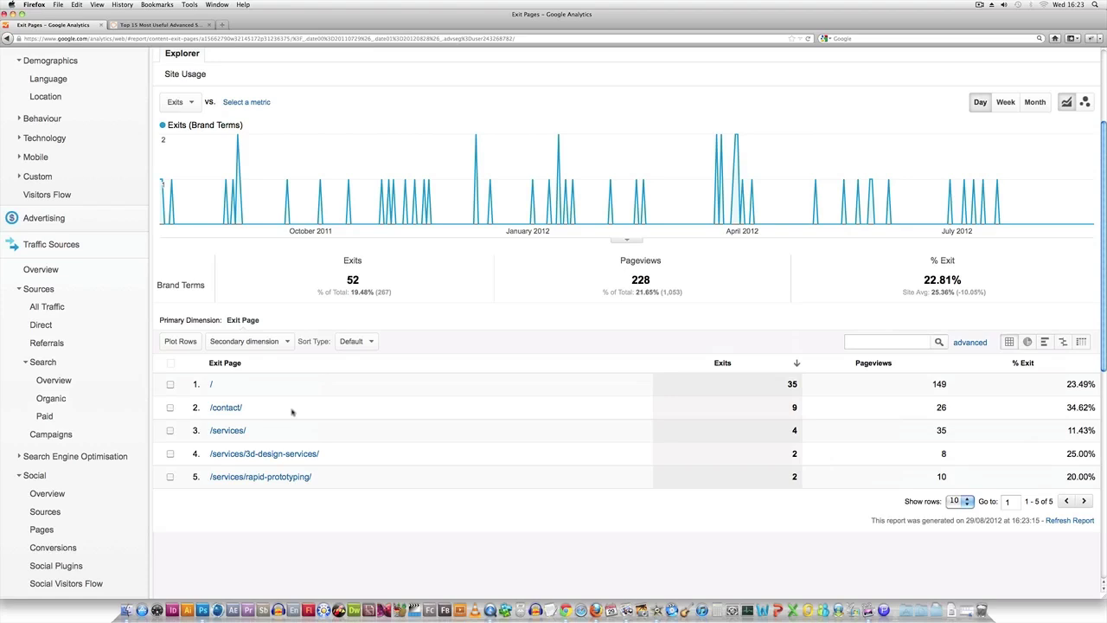
pyautogui.scroll(4, 291, 412)
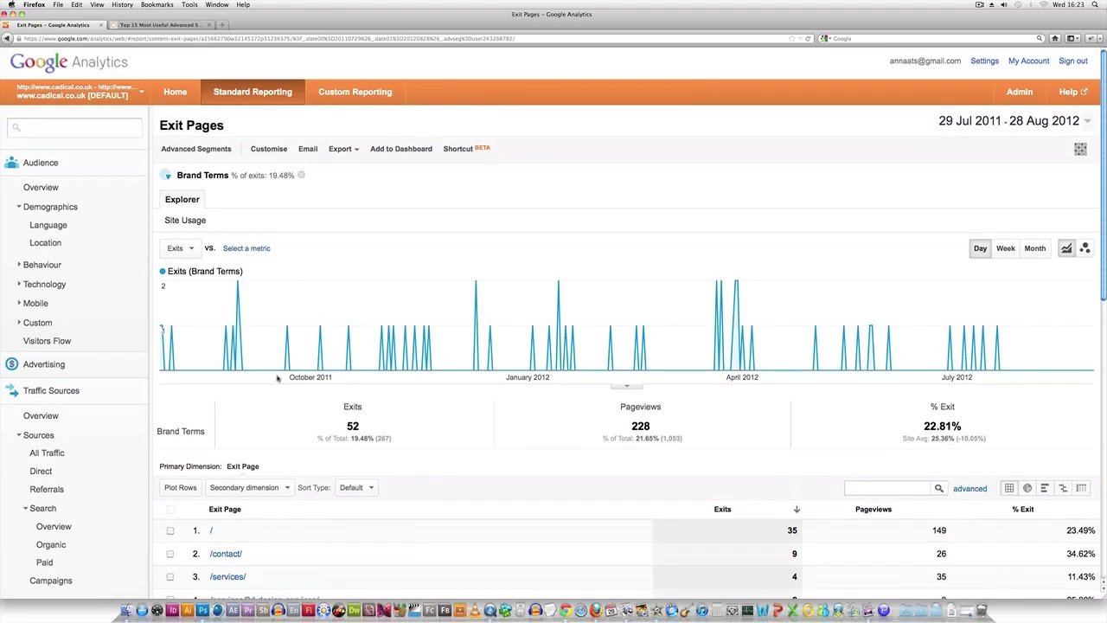
# Step: Untick Brand Terms in Advanced Segments and start a blank new custom segment
pyautogui.click(180, 152)
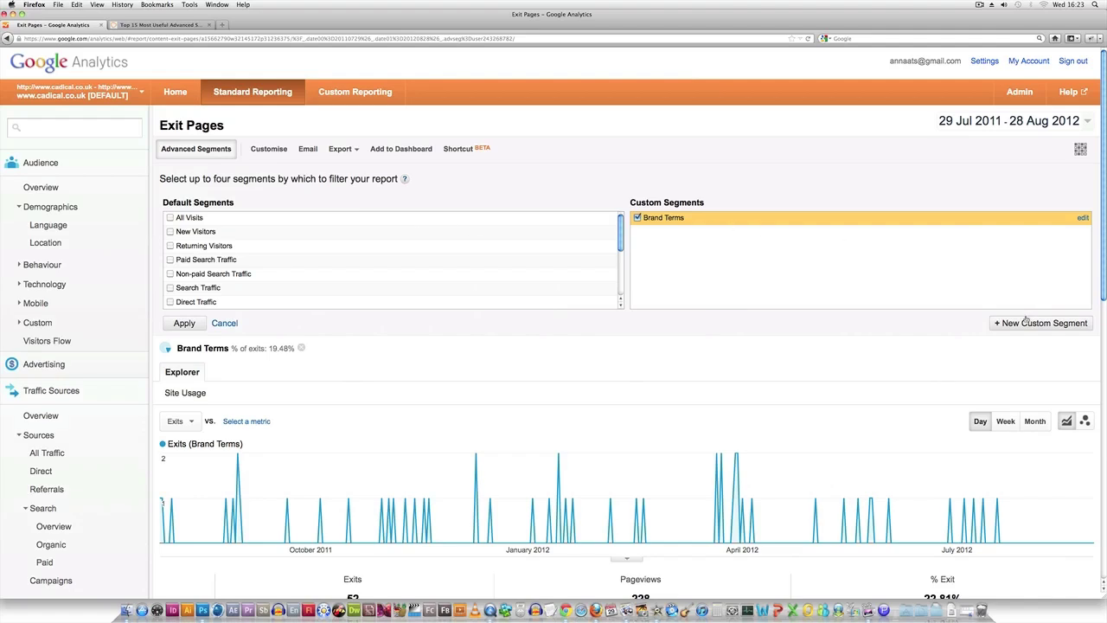
pyautogui.click(638, 218)
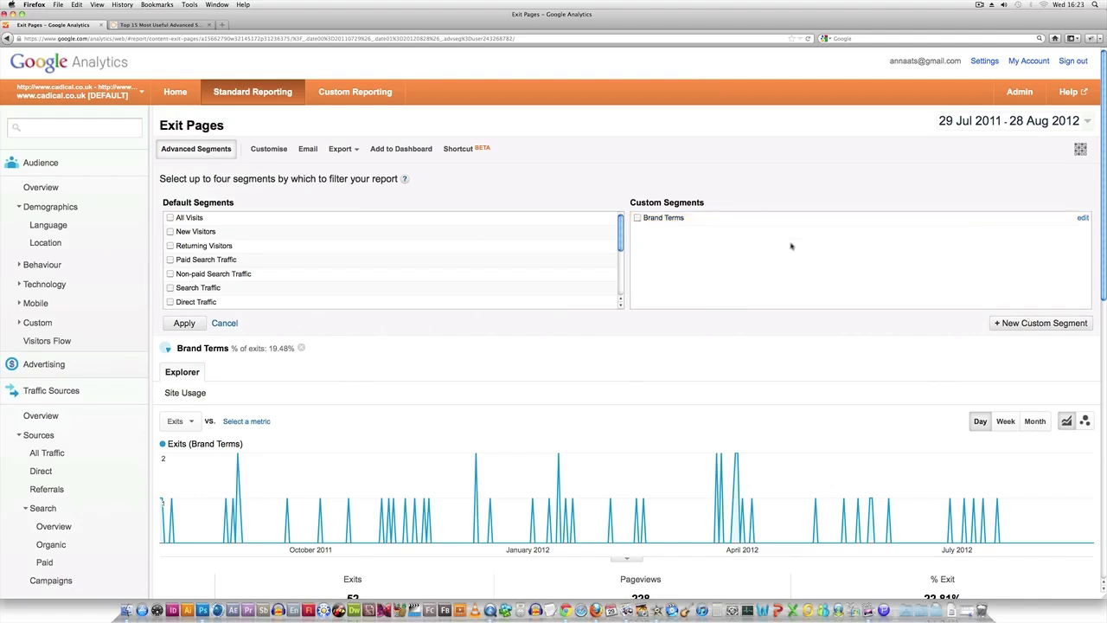
pyautogui.click(1009, 324)
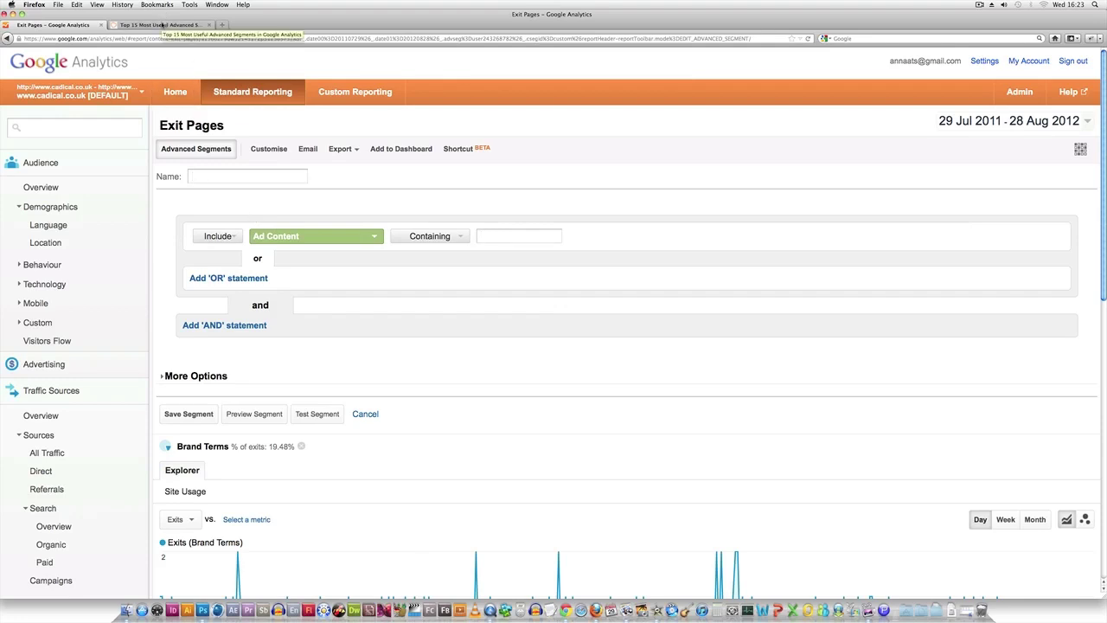
# Step: On the Koozai blog tab, follow the Keyword Length '4+ word keywords' segment import link
pyautogui.click(162, 25)
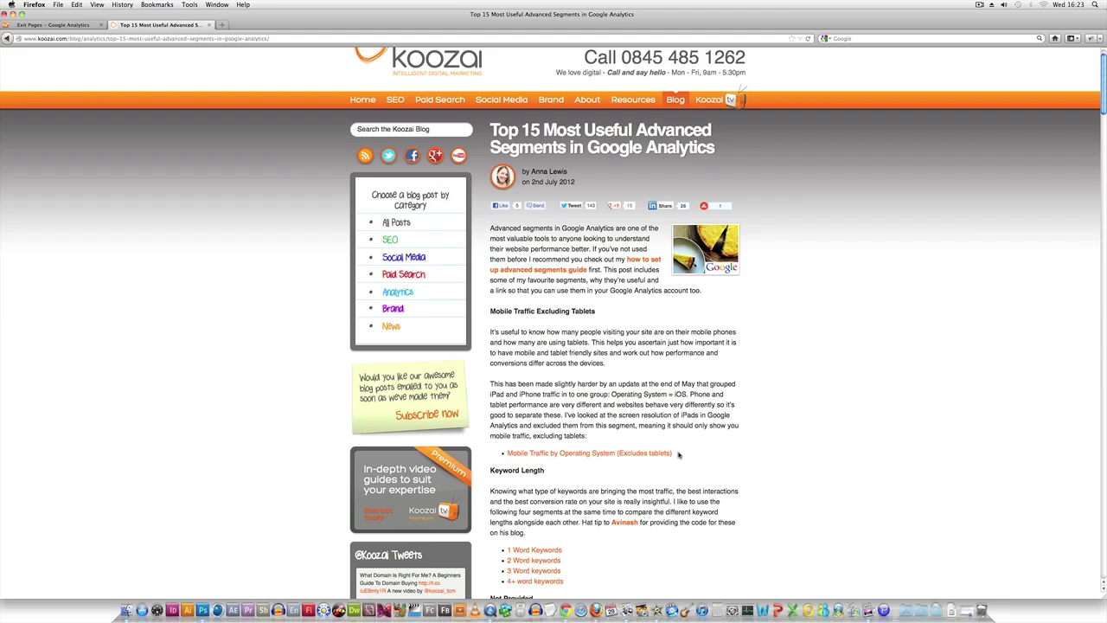
pyautogui.scroll(-2, 680, 455)
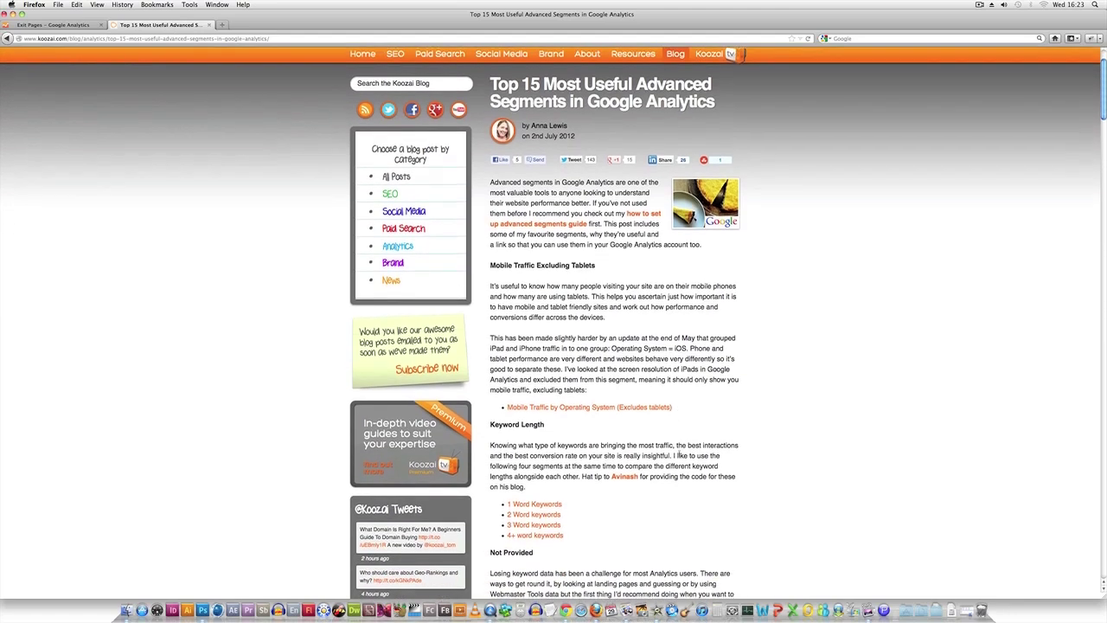
pyautogui.scroll(-3, 680, 455)
pyautogui.scroll(-3, 680, 455)
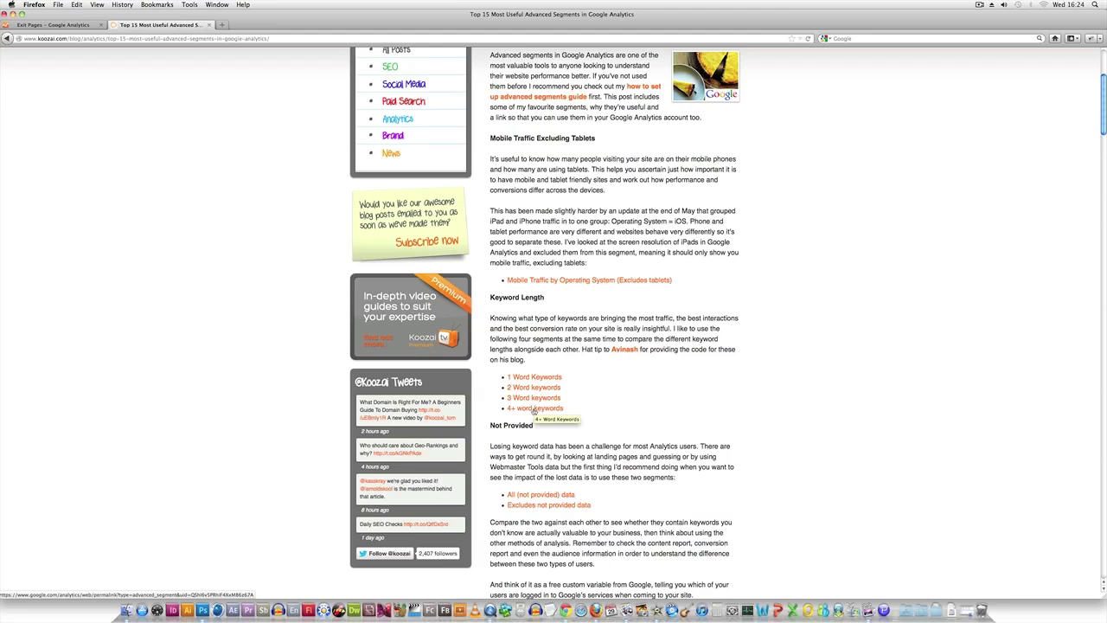
pyautogui.click(534, 409)
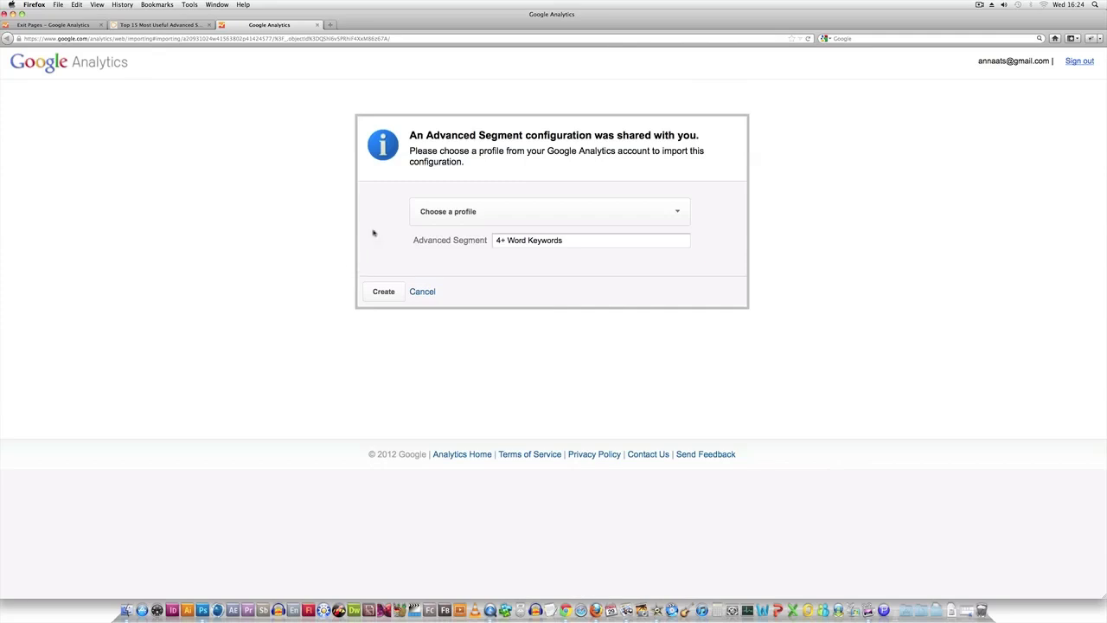
pyautogui.click(503, 216)
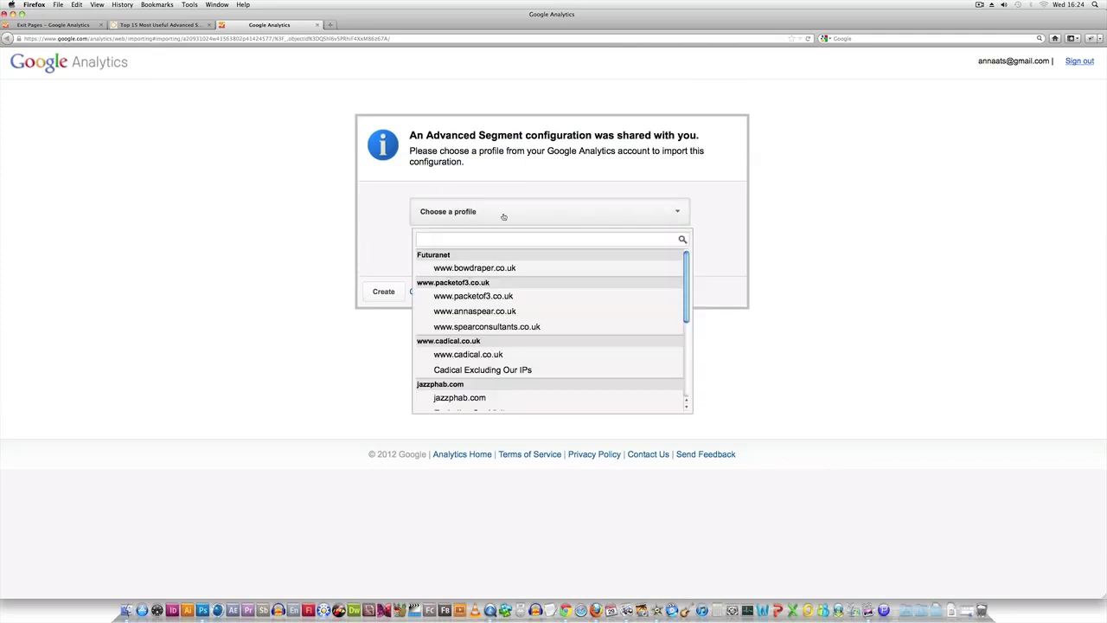
pyautogui.click(463, 353)
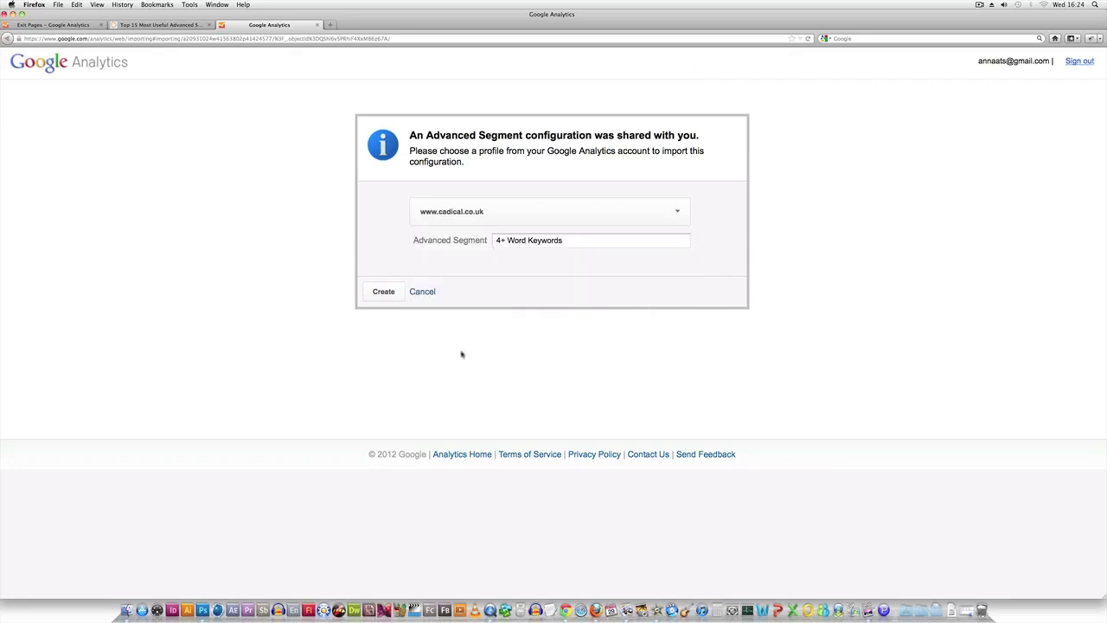
pyautogui.click(382, 294)
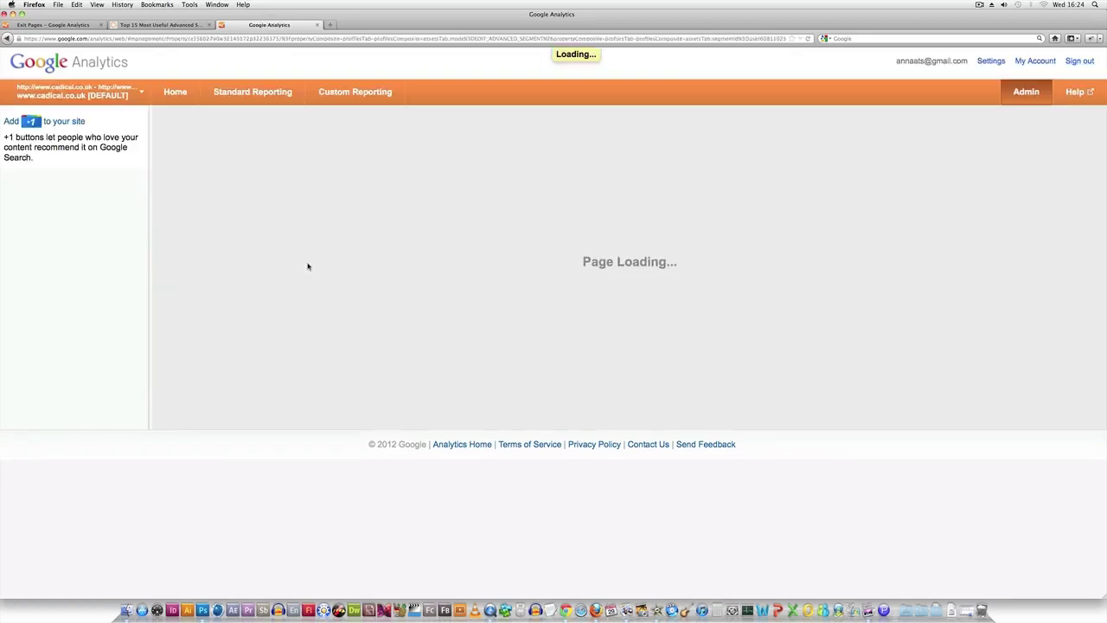
# Step: Review the segment's keyword regular-expression condition, then save the 4+ Word Keywords segment
pyautogui.scroll(-2, 392, 331)
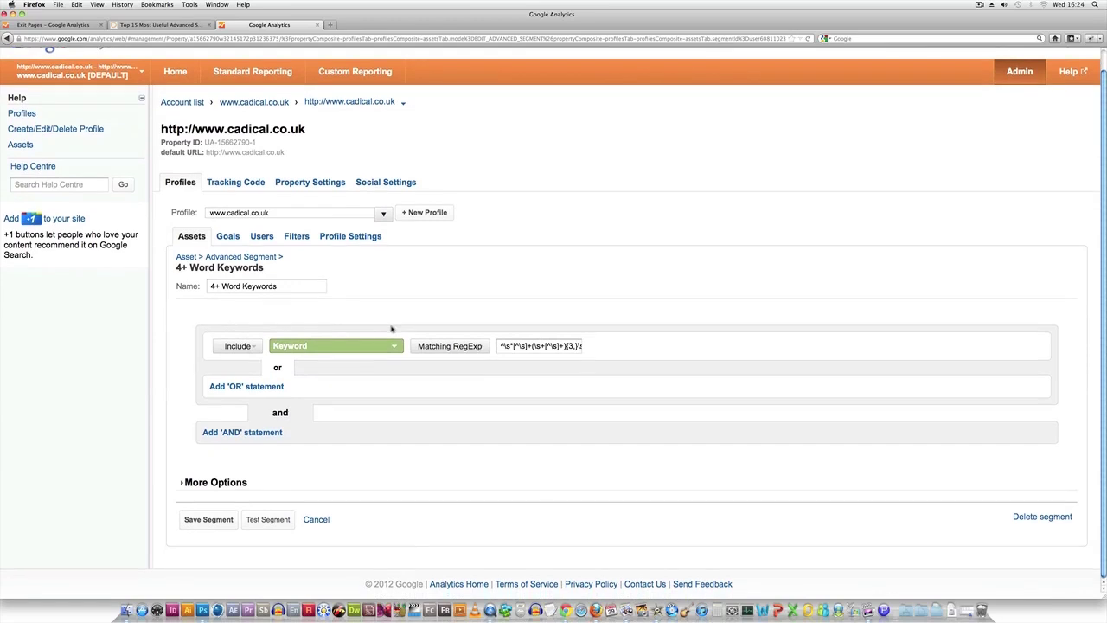
pyautogui.tripleClick(504, 345)
pyautogui.tripleClick(545, 345)
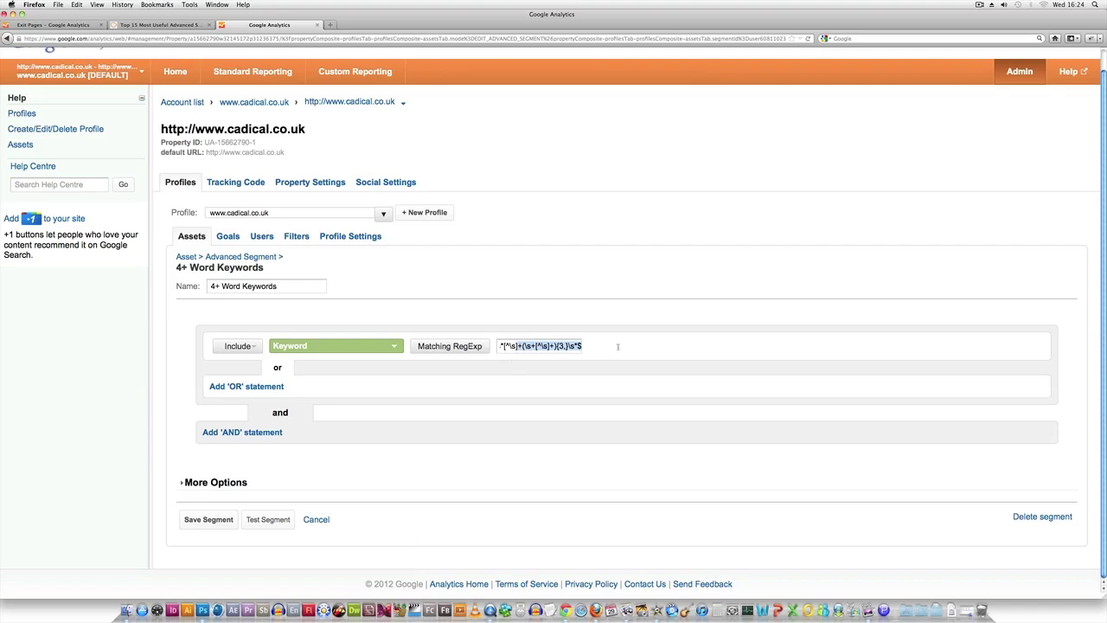
pyautogui.click(517, 339)
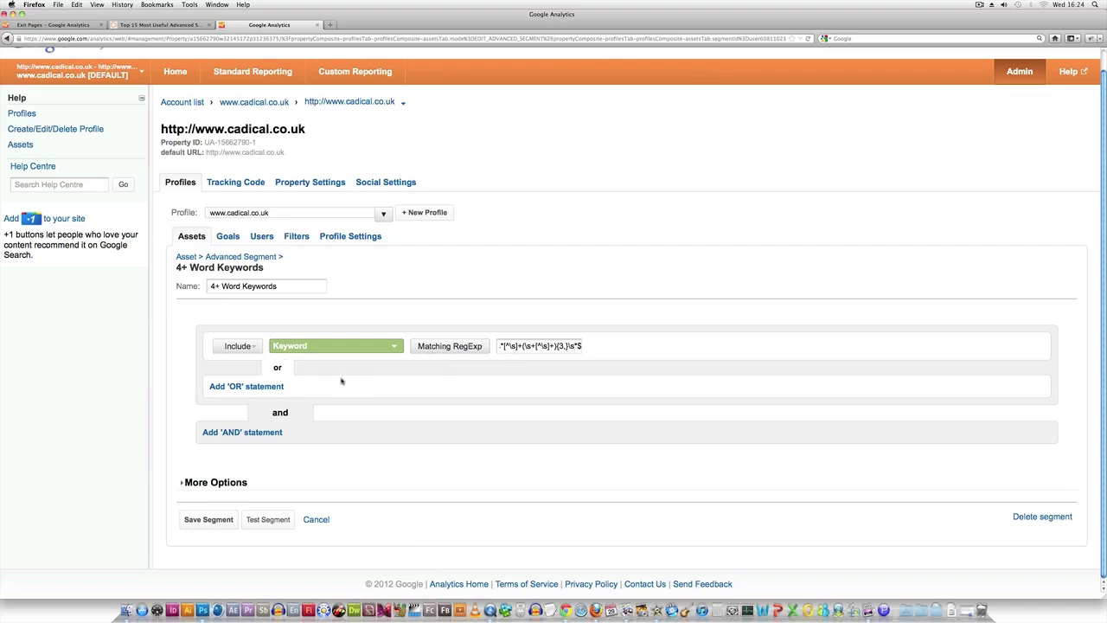
pyautogui.click(199, 520)
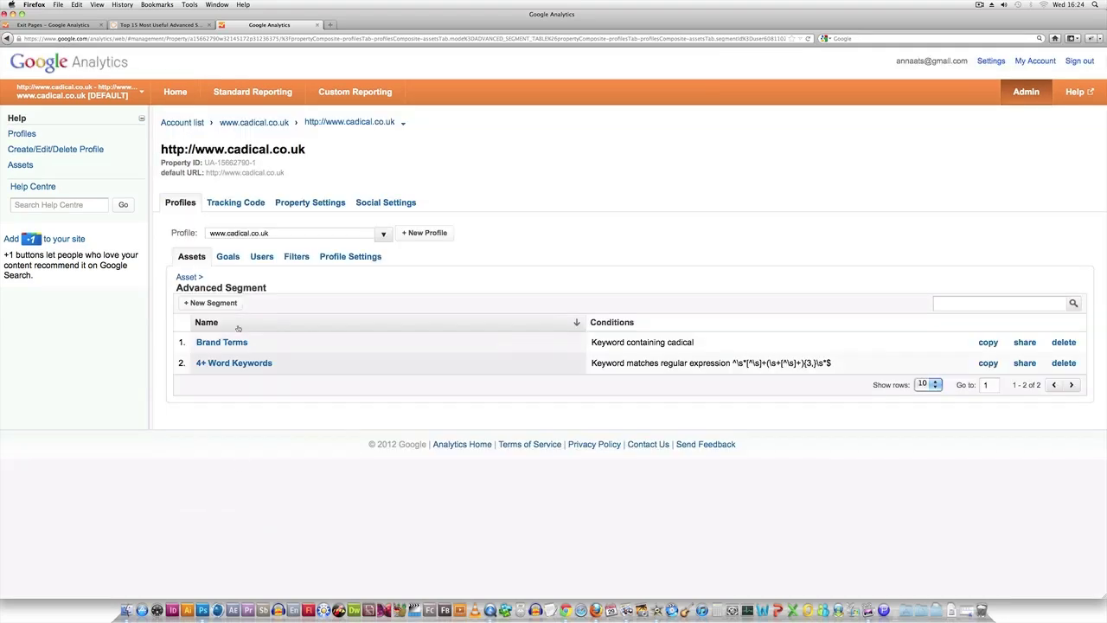
# Step: Apply the 4+ Word Keywords advanced segment to the standard reports
pyautogui.click(248, 93)
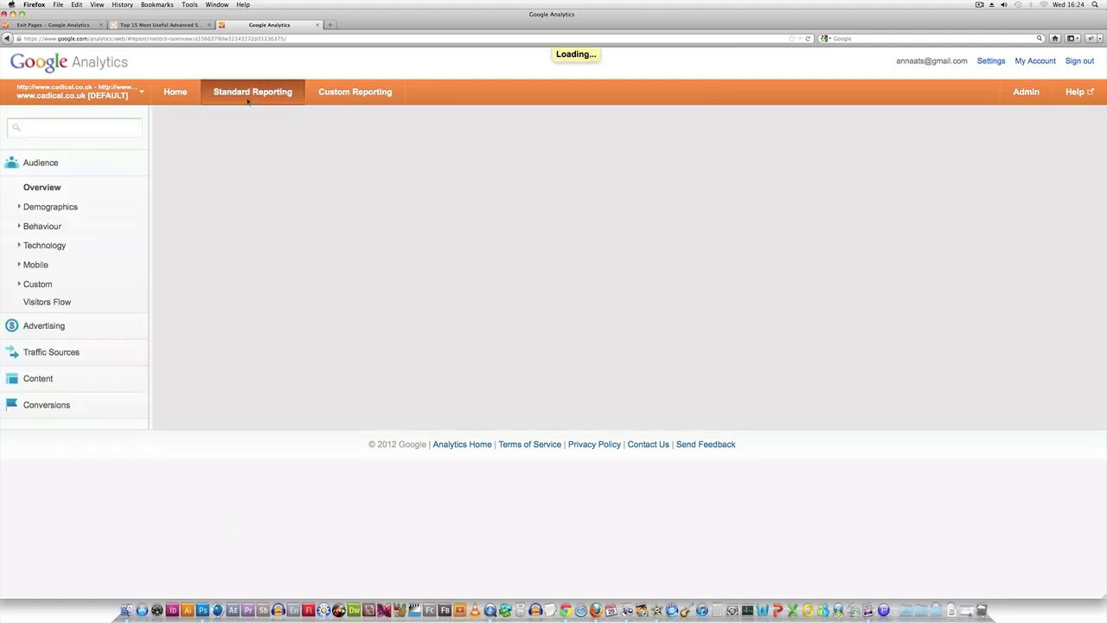
pyautogui.click(223, 153)
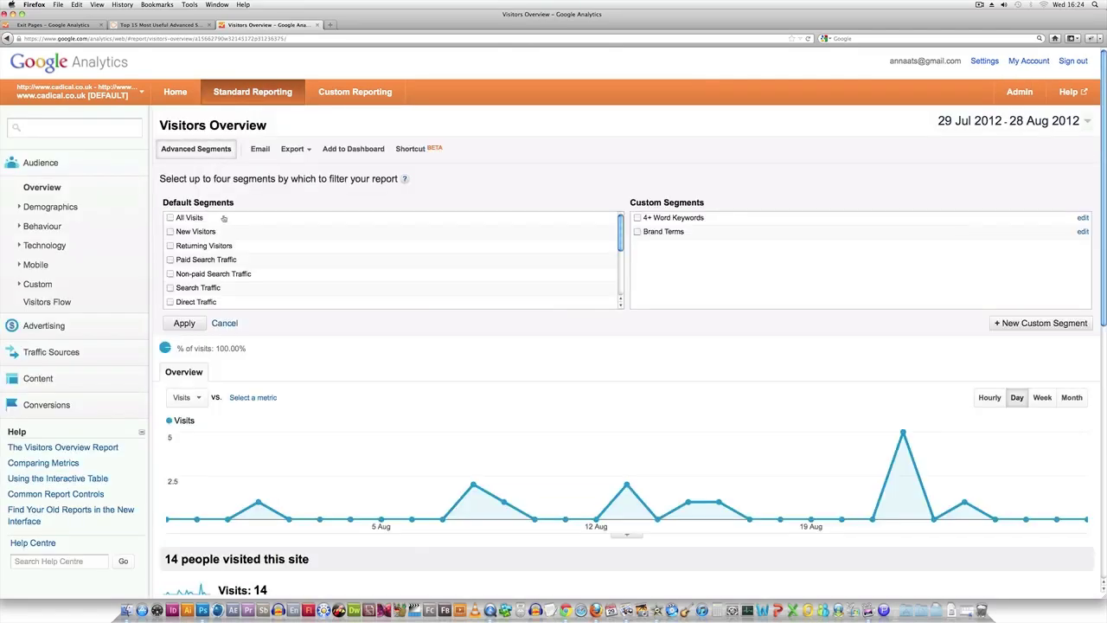
pyautogui.click(637, 218)
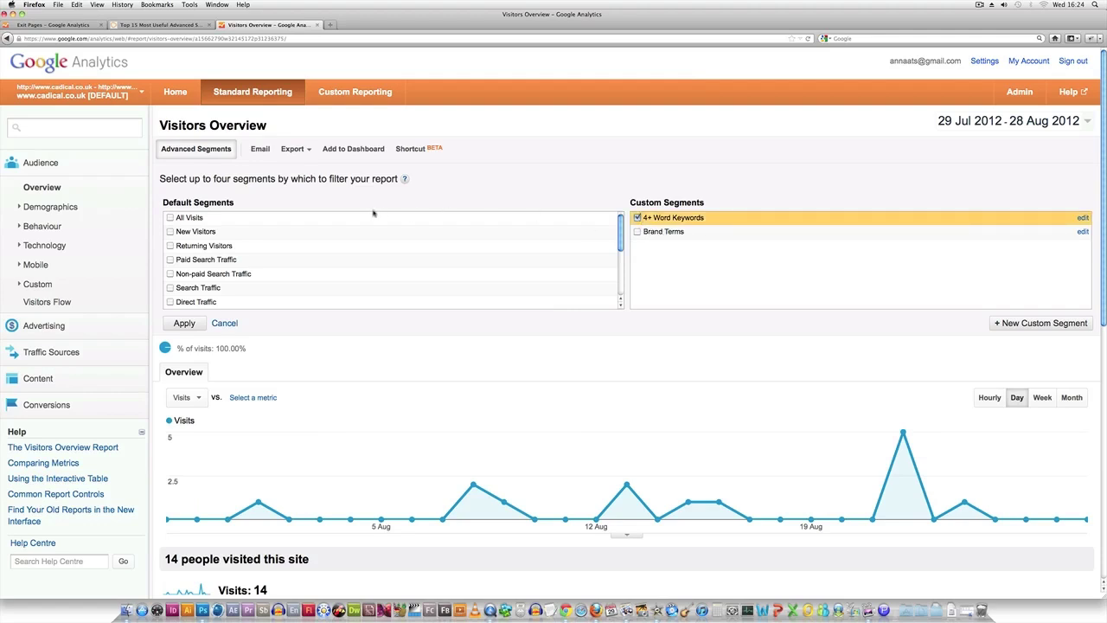
pyautogui.click(186, 323)
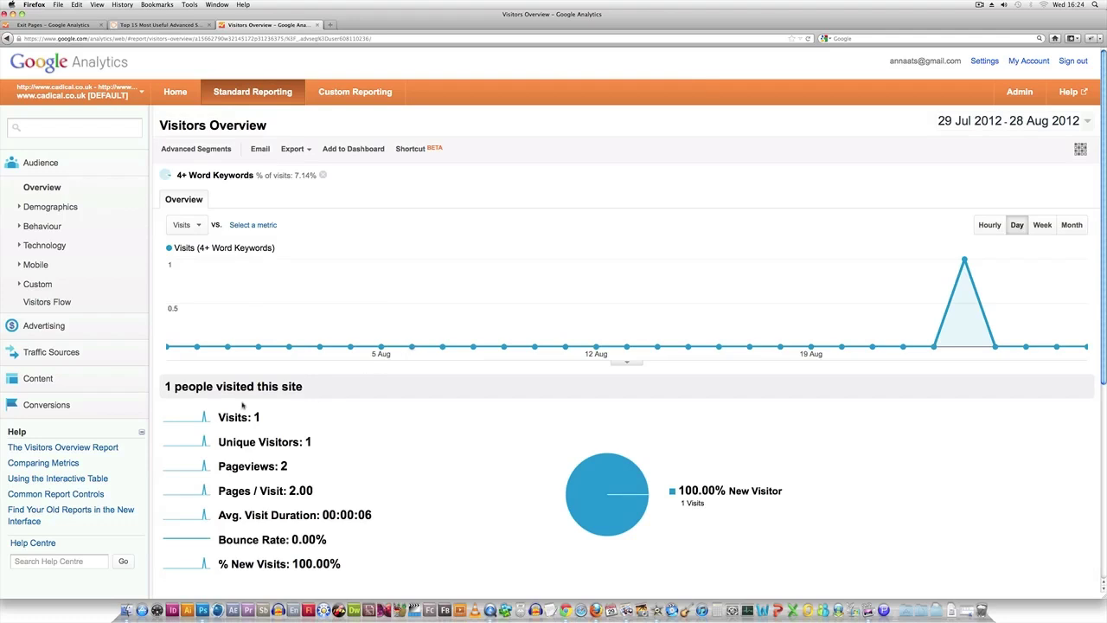
# Step: Go to the Traffic Sources > Sources > Search > Organic report
pyautogui.click(51, 351)
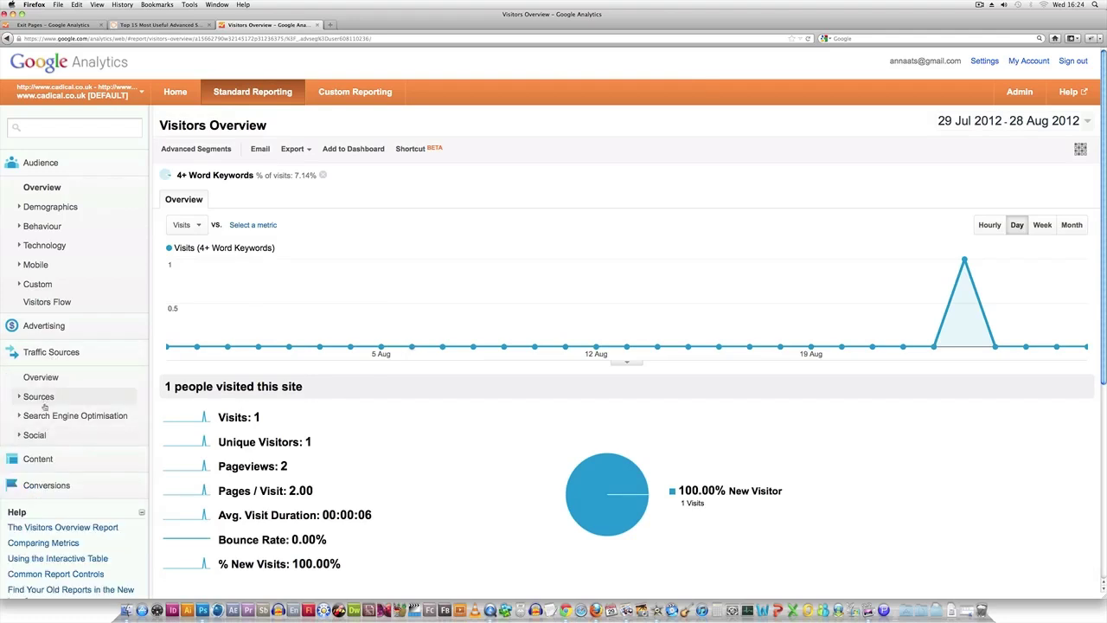
pyautogui.click(45, 400)
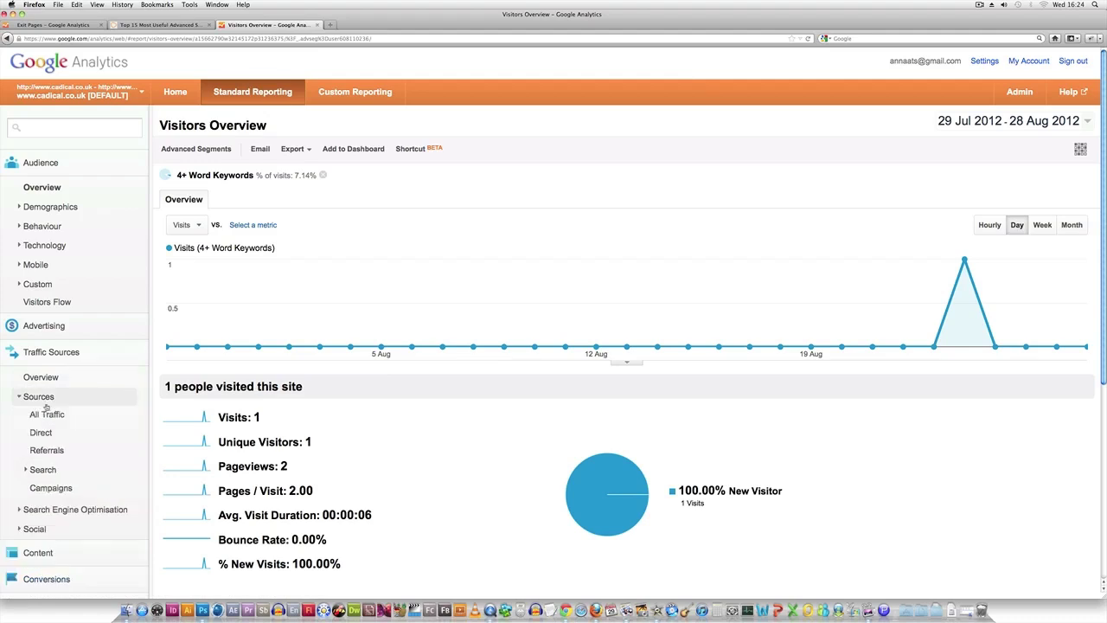
pyautogui.click(51, 470)
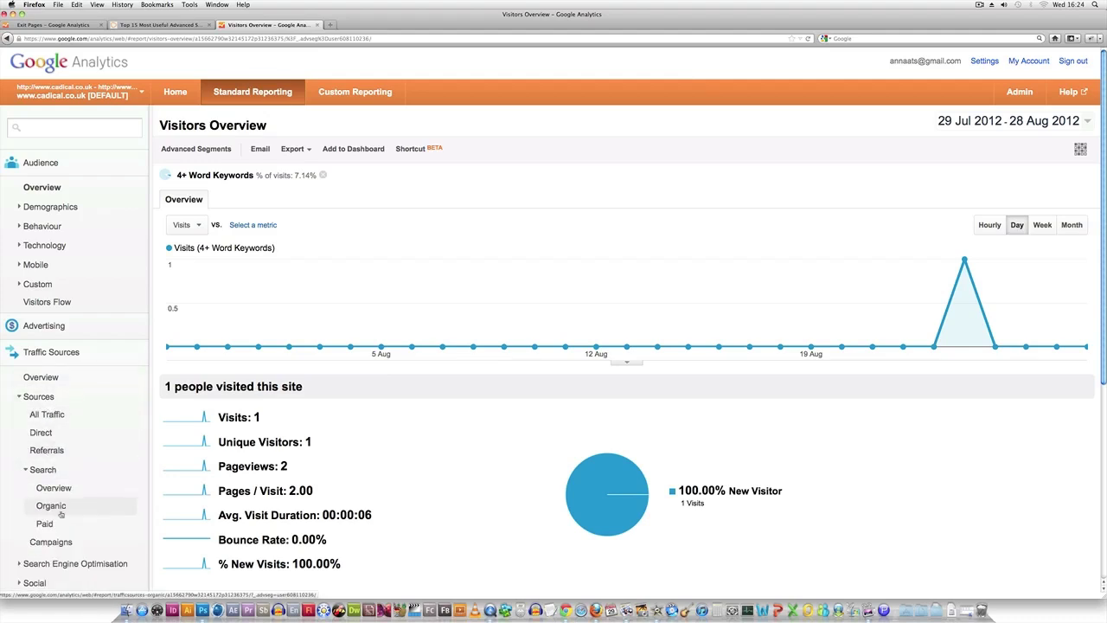
pyautogui.click(60, 514)
# Step: Return to the Top 15 Most Useful Advanced Segments blog article in the other browser tab
pyautogui.scroll(-1, 353, 534)
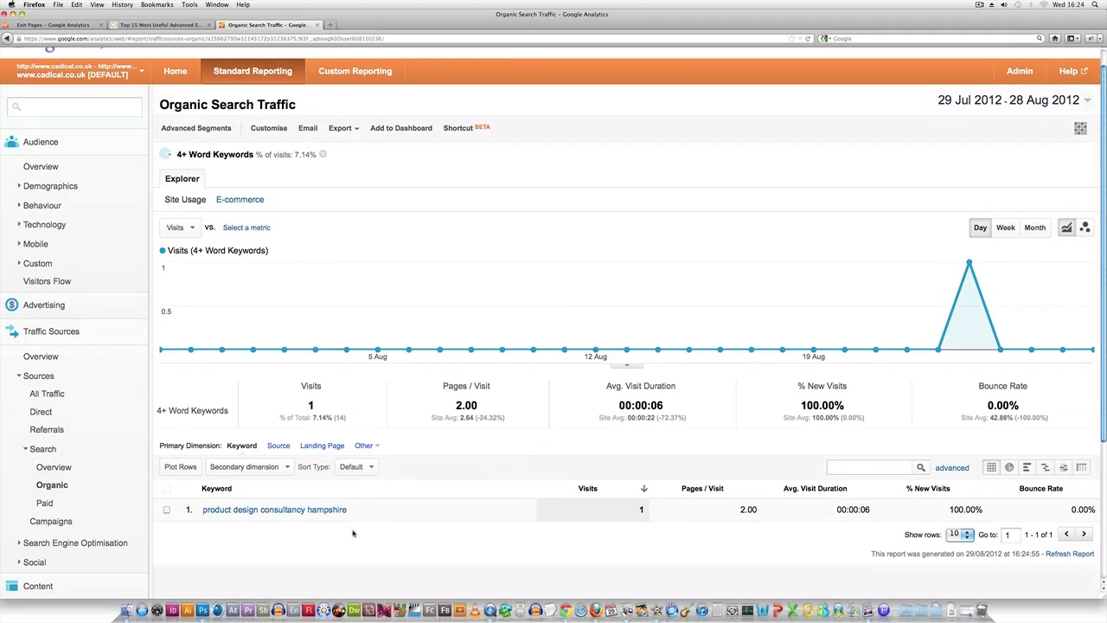
pyautogui.scroll(2, 385, 529)
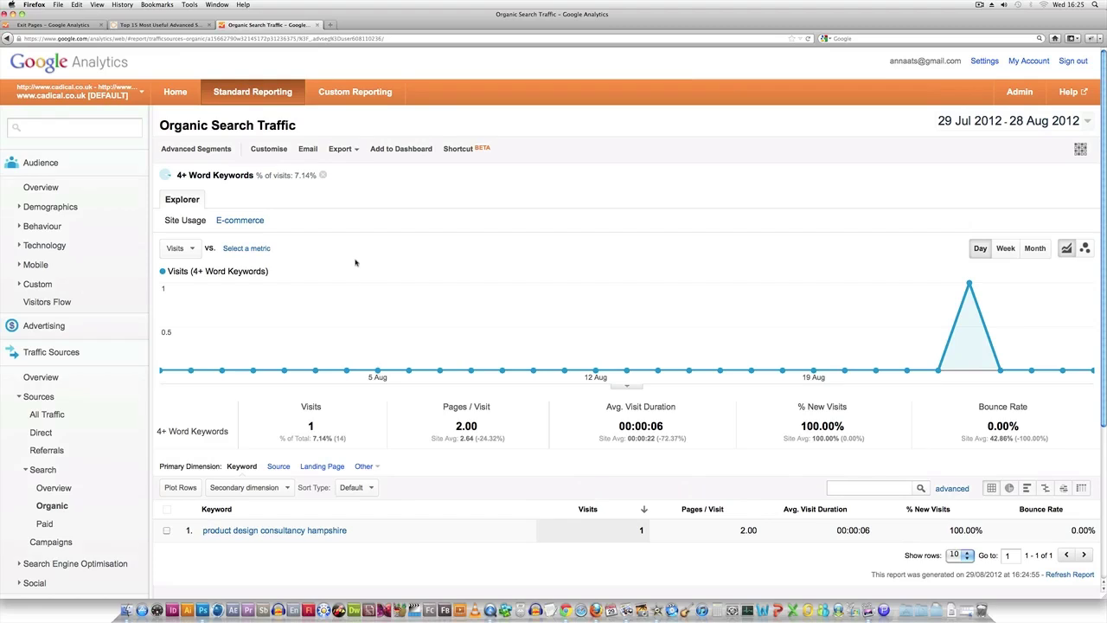
pyautogui.click(165, 24)
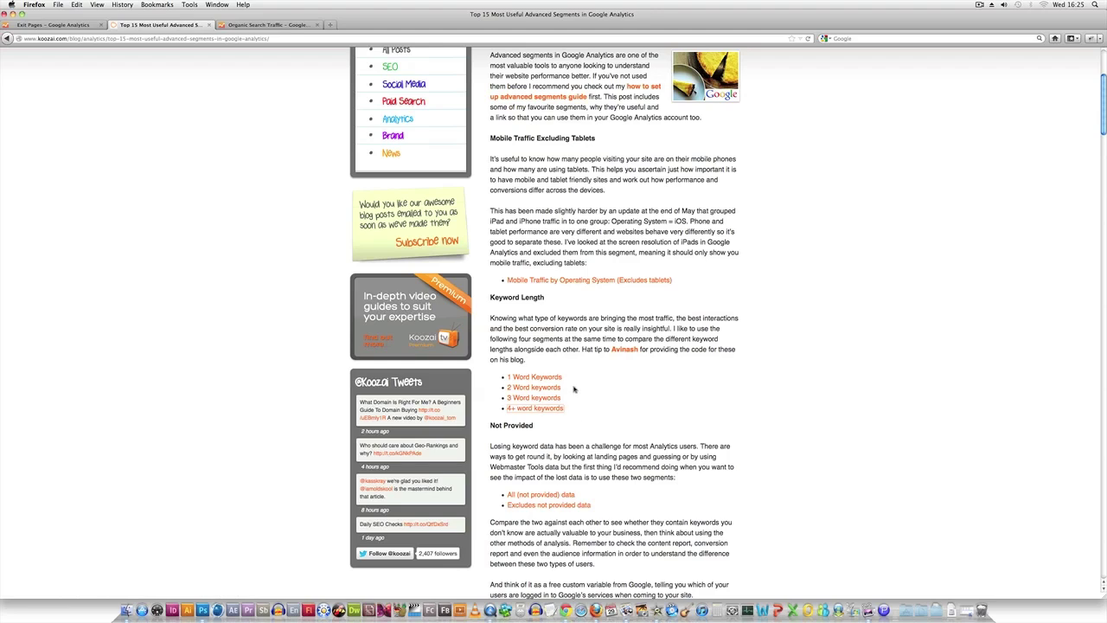
pyautogui.scroll(-3, 656, 439)
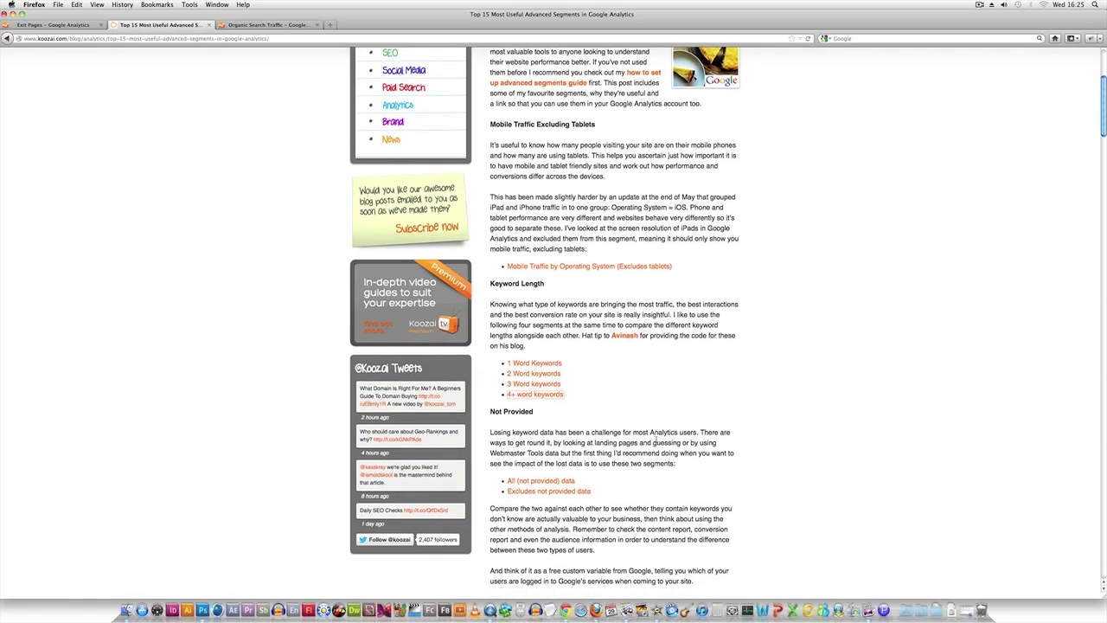
pyautogui.scroll(-5, 656, 439)
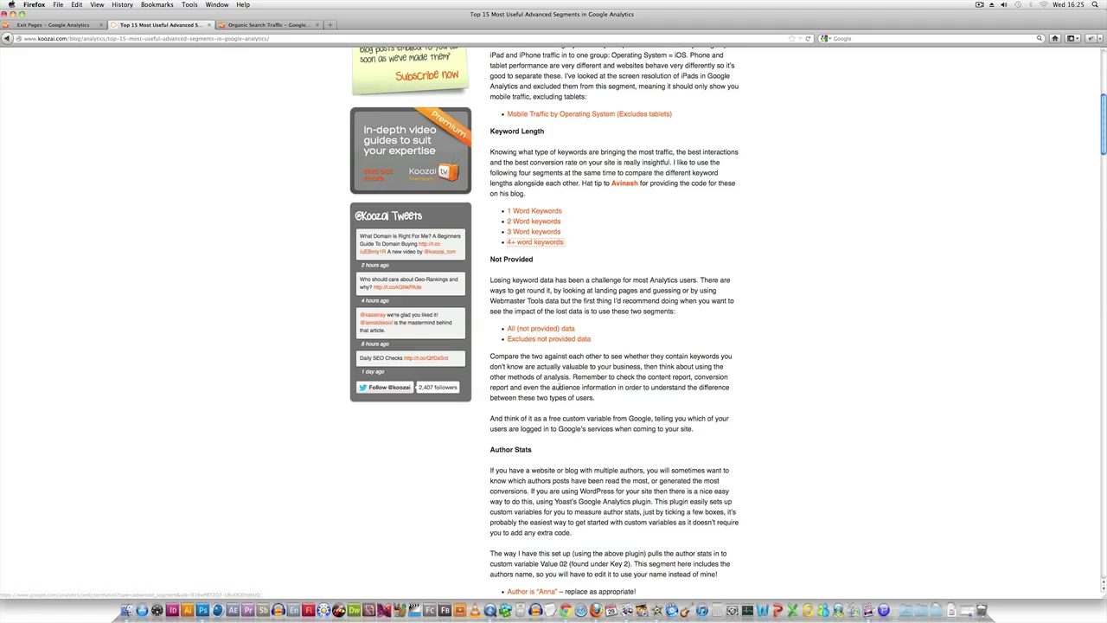
pyautogui.scroll(-2, 554, 363)
pyautogui.scroll(-1, 560, 389)
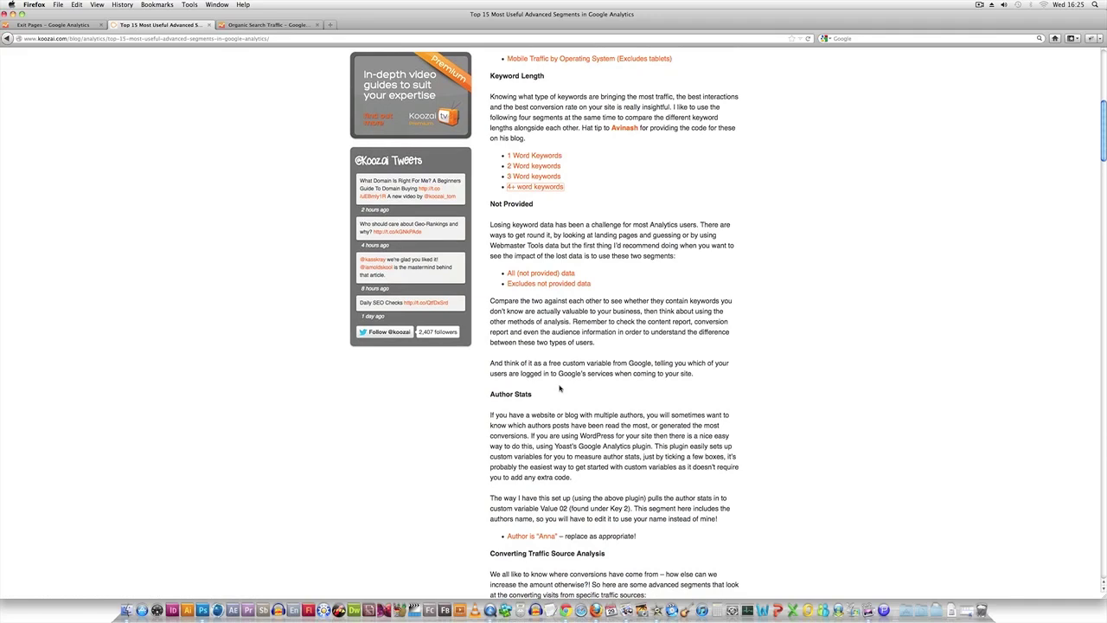
pyautogui.scroll(-1, 560, 389)
pyautogui.scroll(-2, 559, 388)
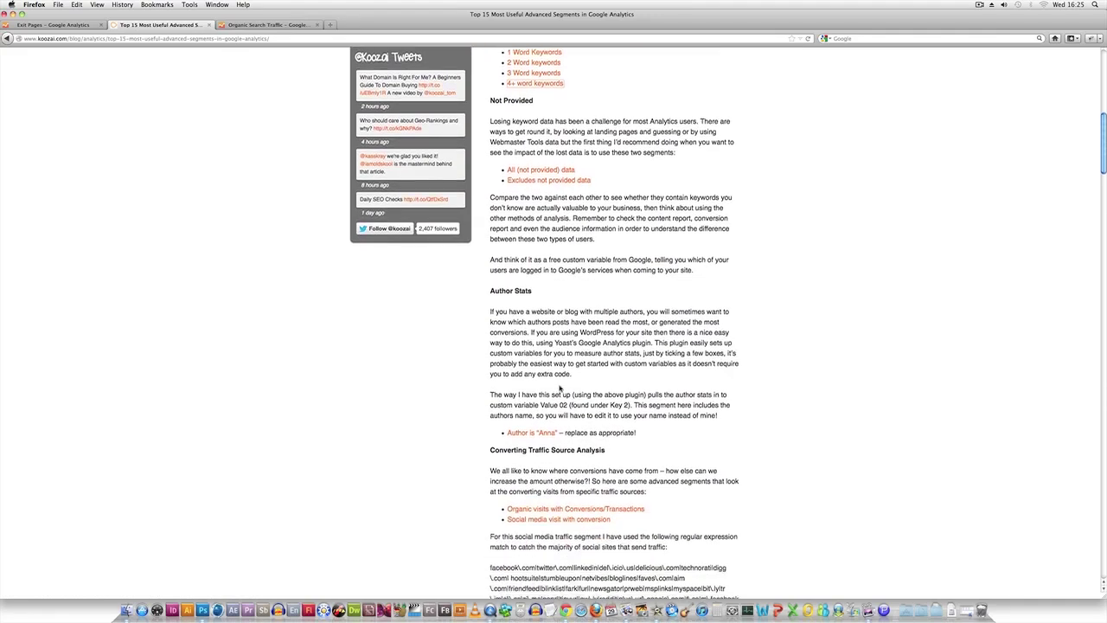
pyautogui.scroll(-3, 559, 388)
pyautogui.scroll(-2, 560, 388)
pyautogui.scroll(-3, 560, 381)
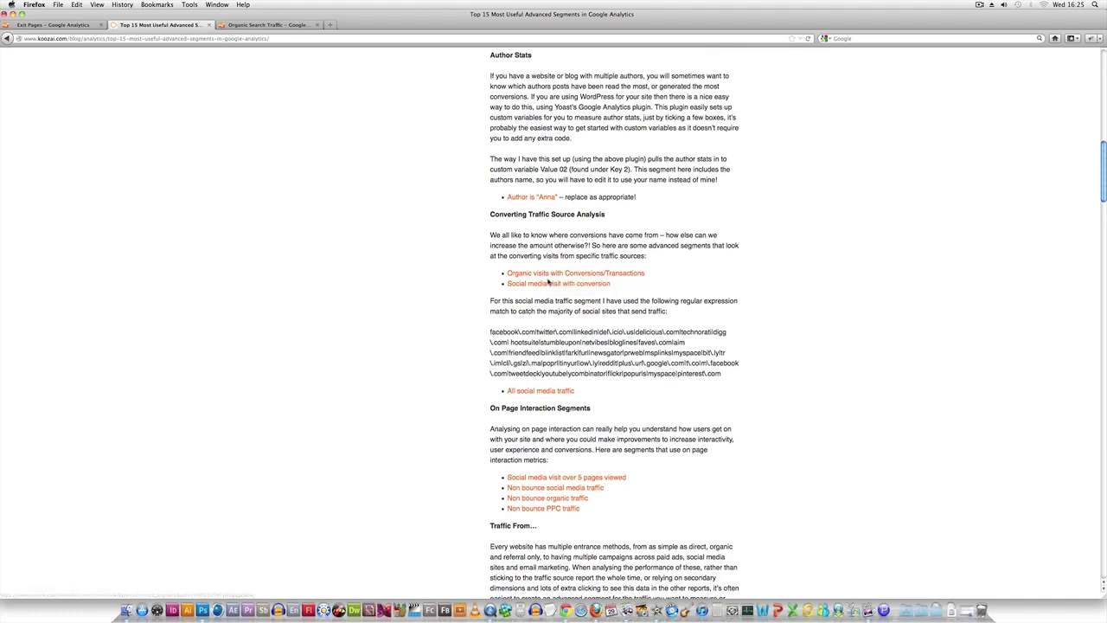
pyautogui.scroll(-1, 507, 450)
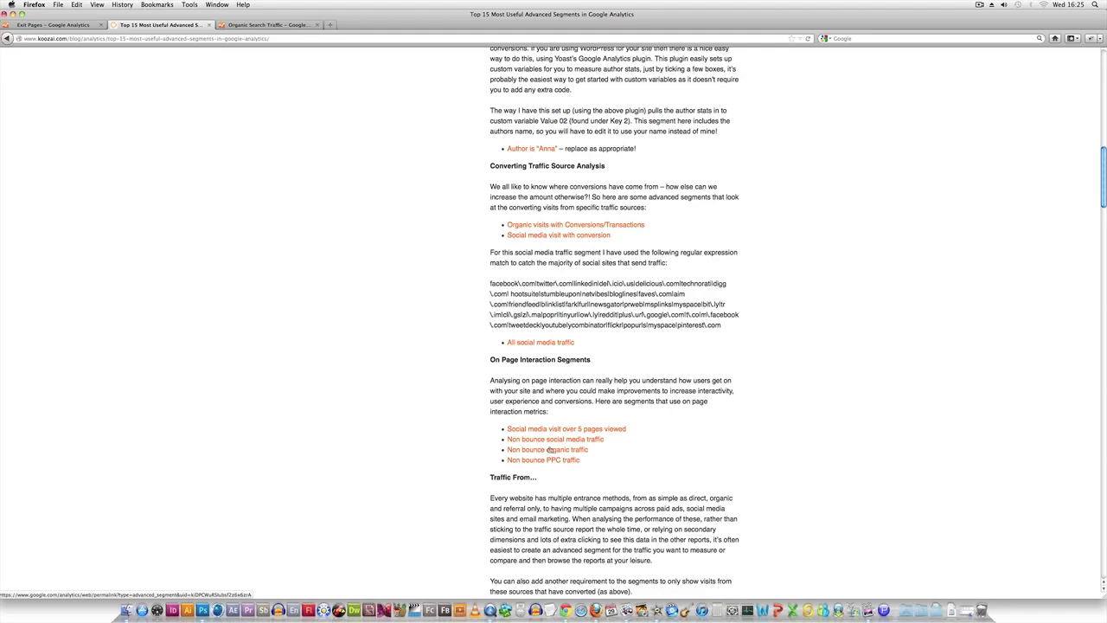
pyautogui.scroll(-2, 620, 451)
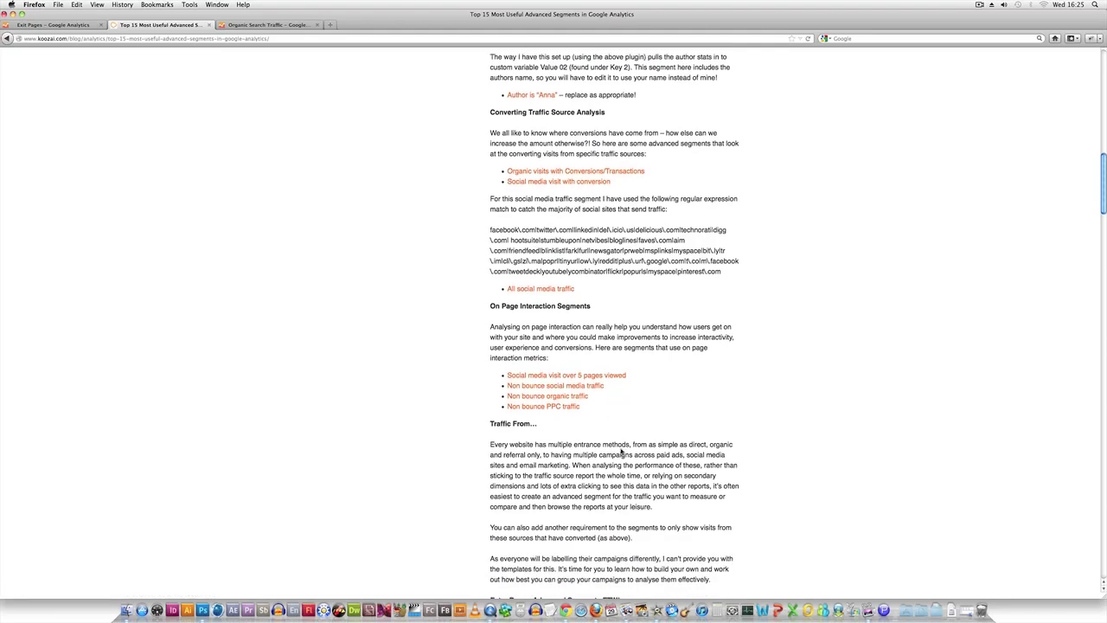
pyautogui.scroll(-2, 620, 451)
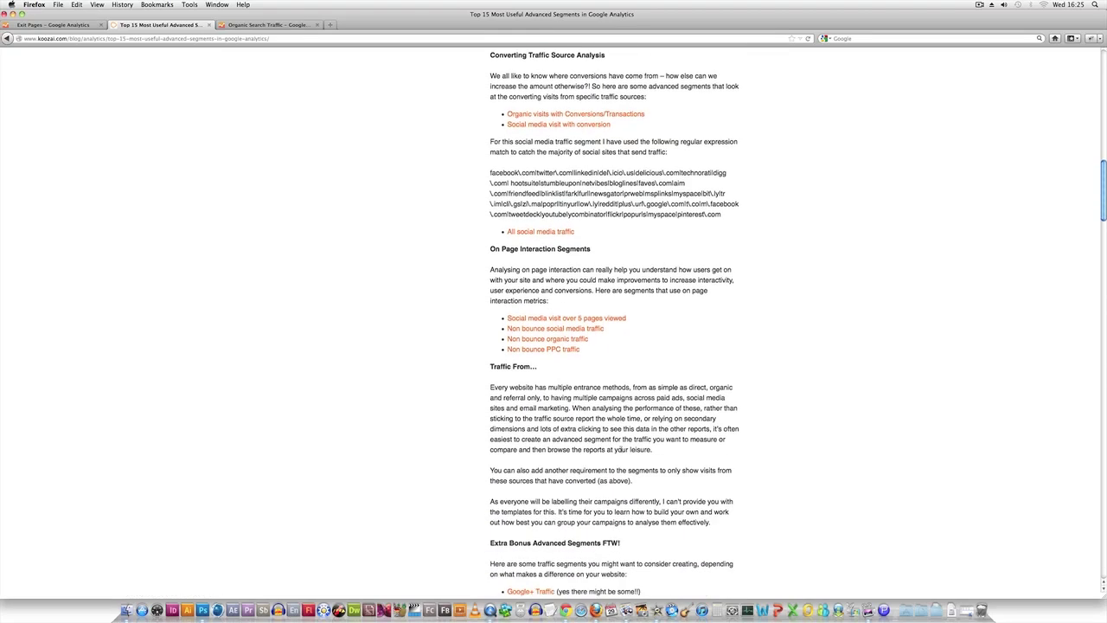
pyautogui.scroll(-3, 619, 450)
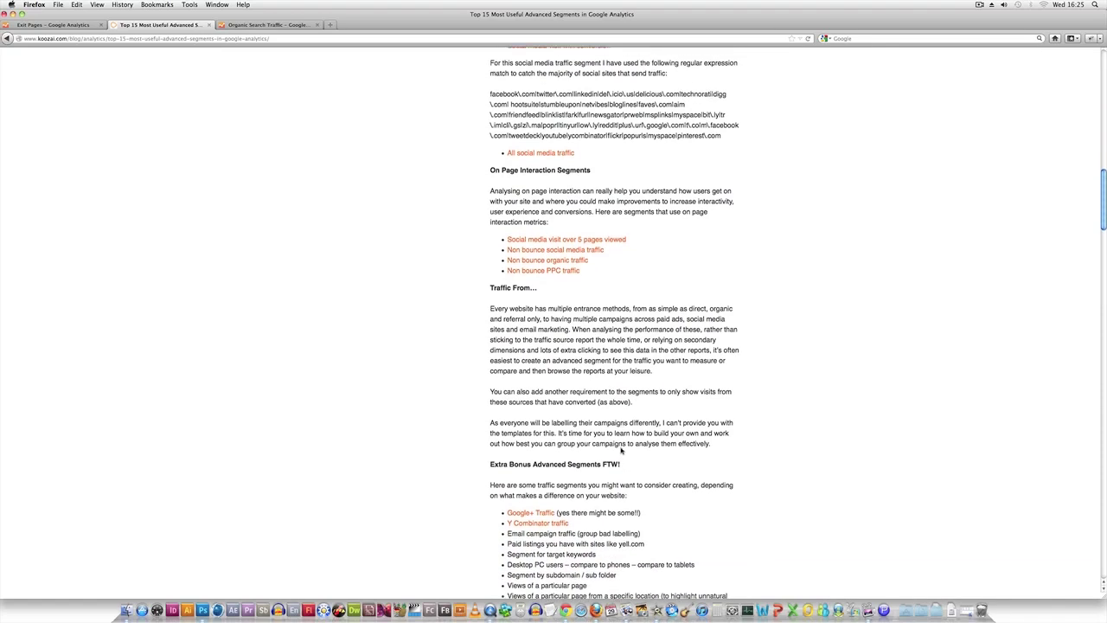
pyautogui.scroll(-2, 620, 450)
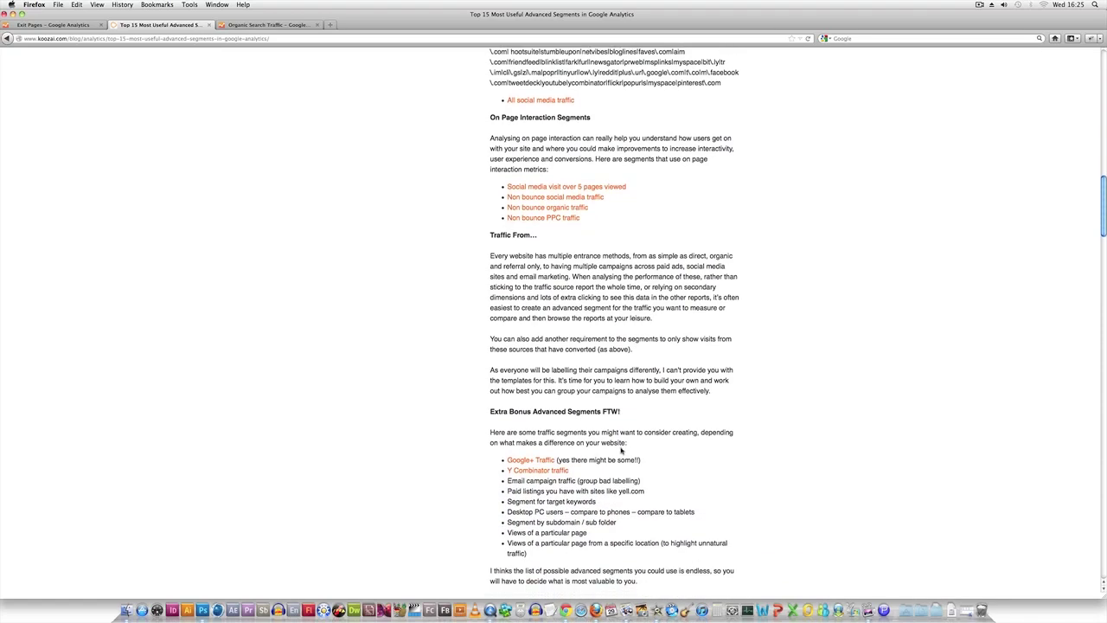
pyautogui.scroll(2, 620, 450)
pyautogui.scroll(1, 620, 451)
pyautogui.scroll(2, 620, 450)
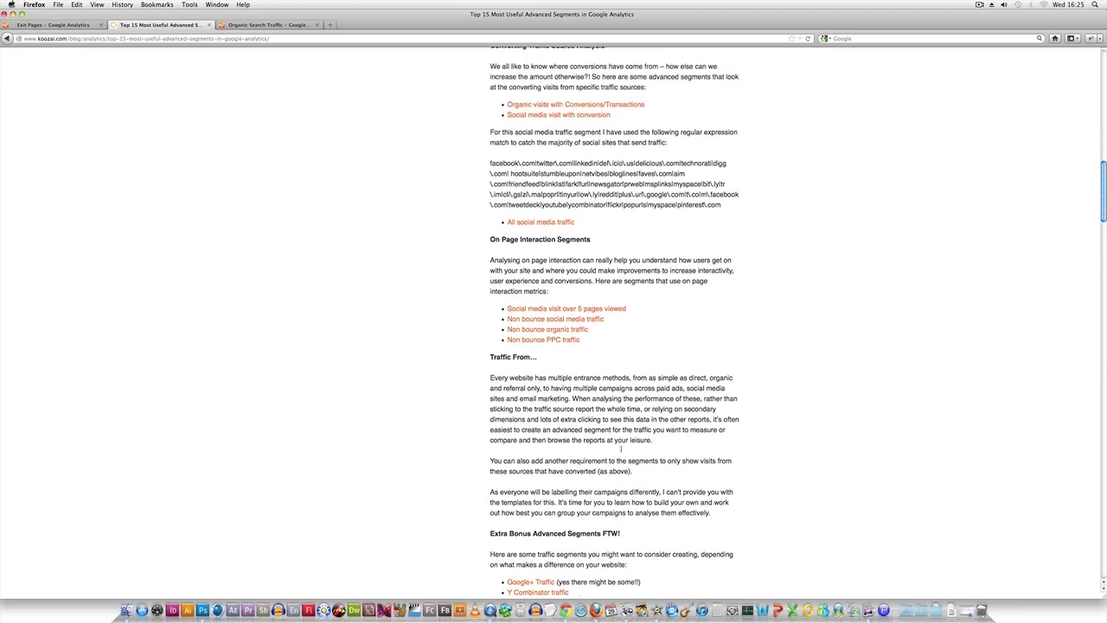
pyautogui.scroll(5, 620, 450)
pyautogui.scroll(7, 621, 449)
pyautogui.scroll(3, 620, 448)
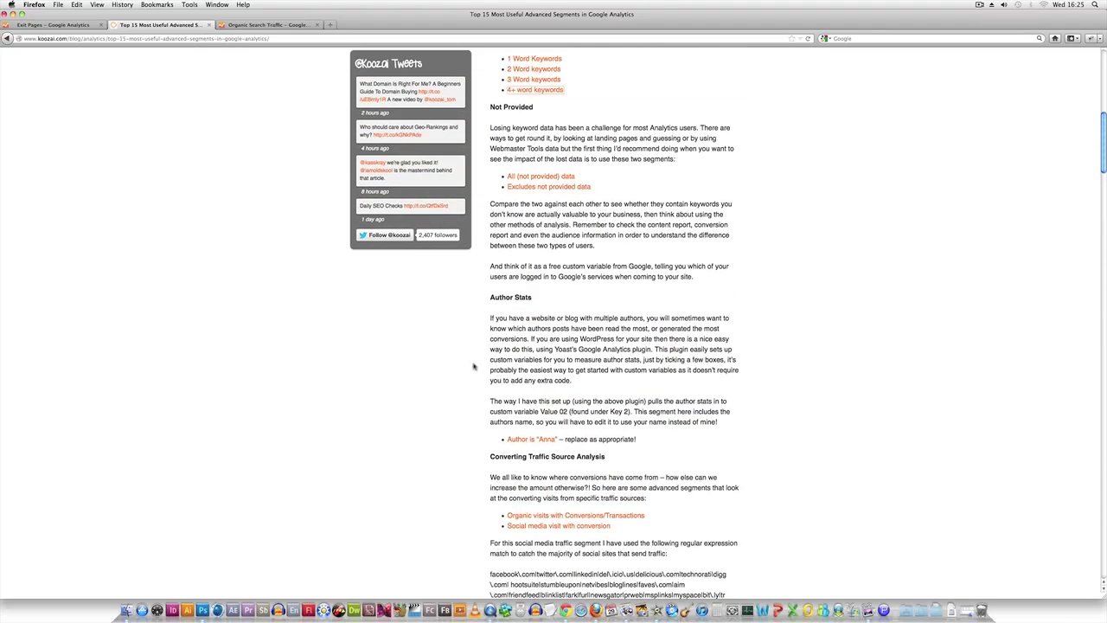
# Step: Return to the Exit Pages report's blank segment form and dismiss the Brand Terms name suggestion
pyautogui.click(73, 30)
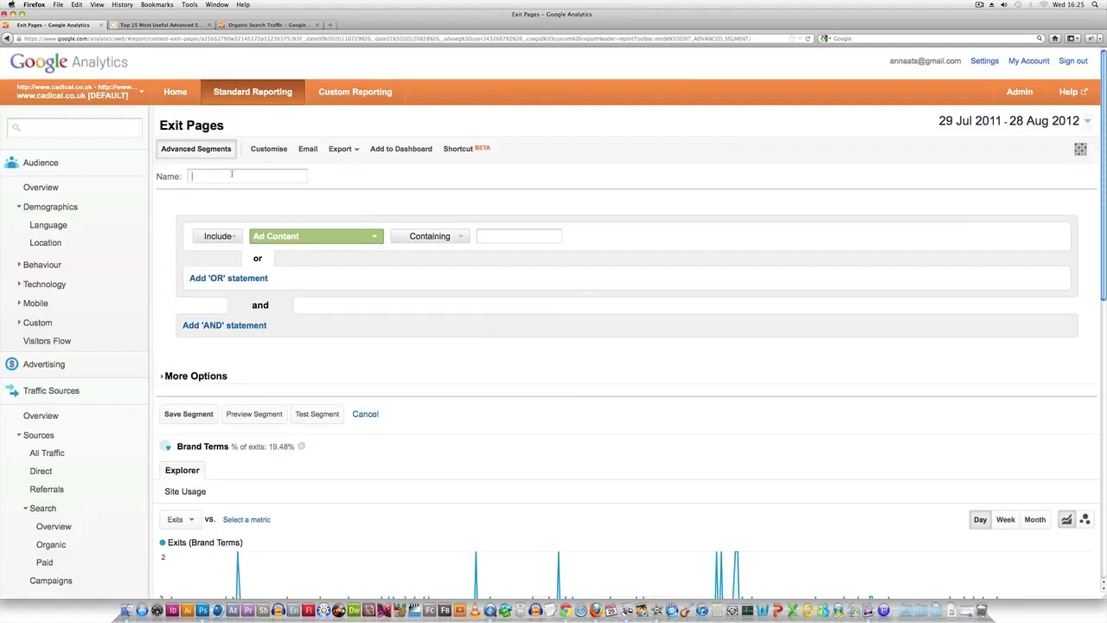
pyautogui.click(230, 175)
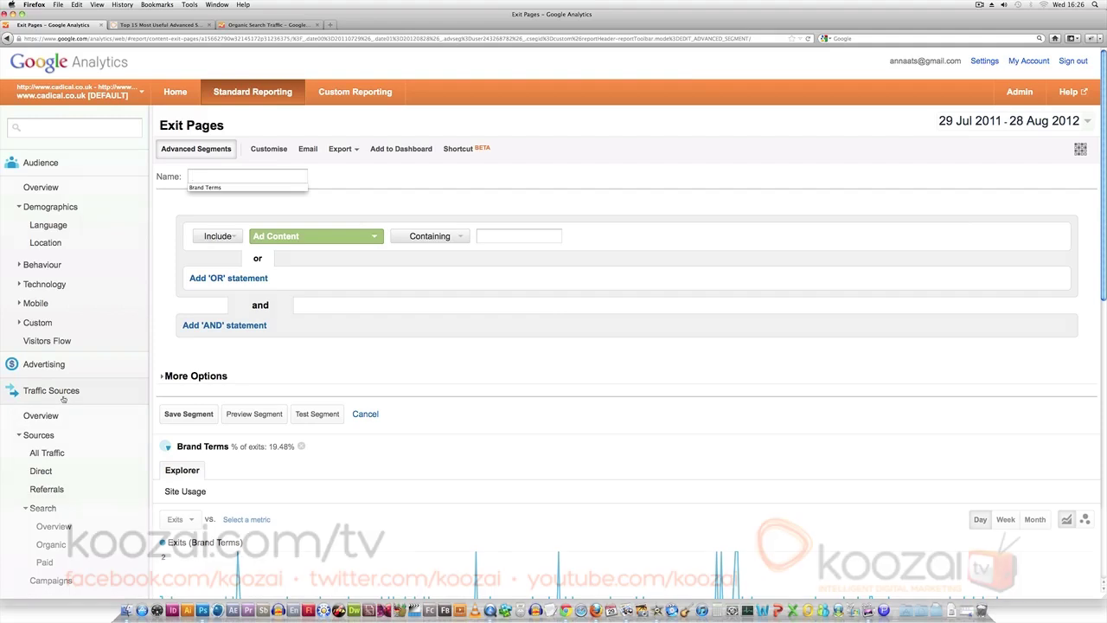
pyautogui.click(258, 352)
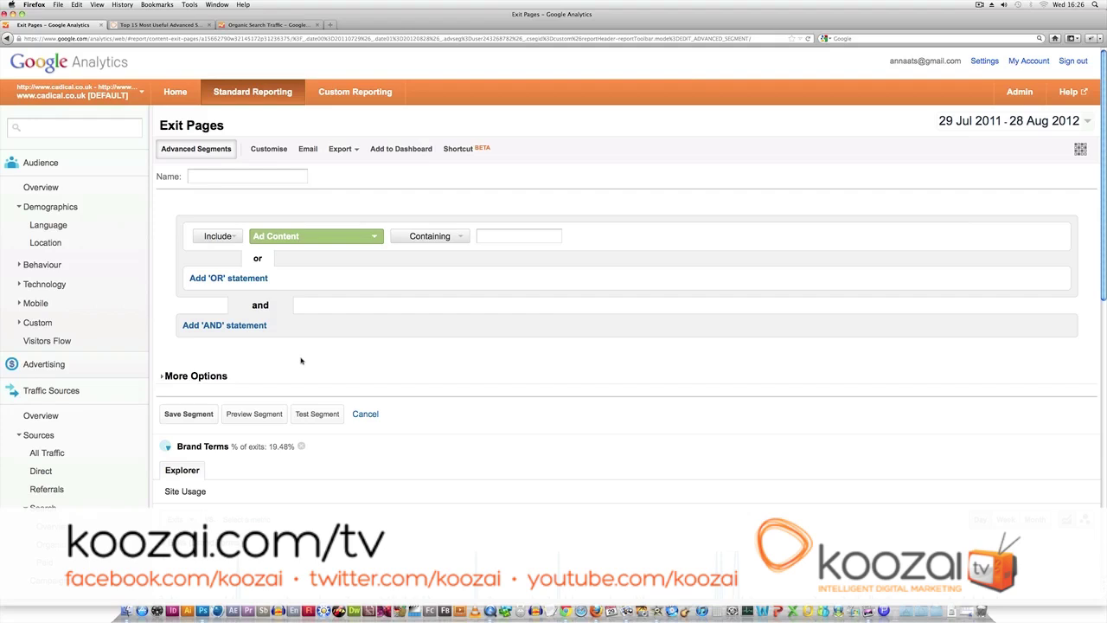